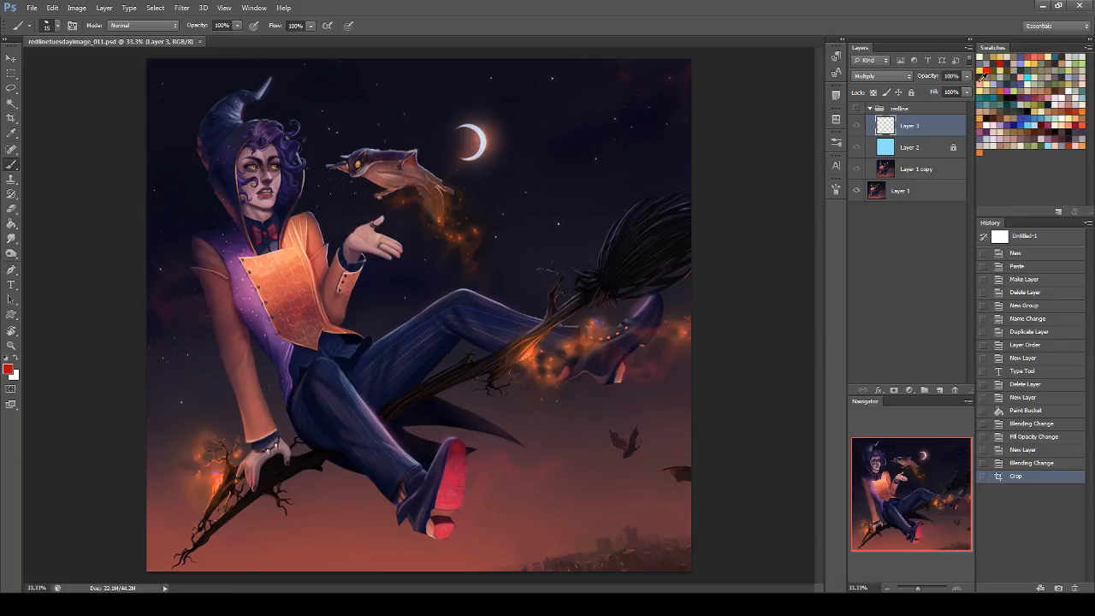
Toggle the redline group to compare with the painting, leave it visible, and make Layer 3 active.
click(858, 109)
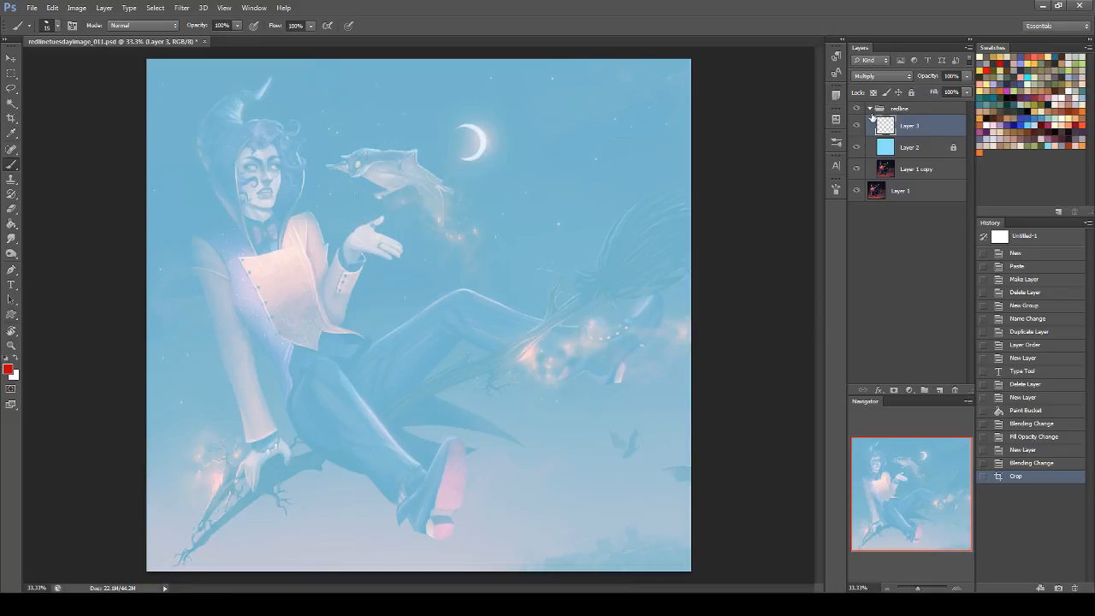
click(858, 109)
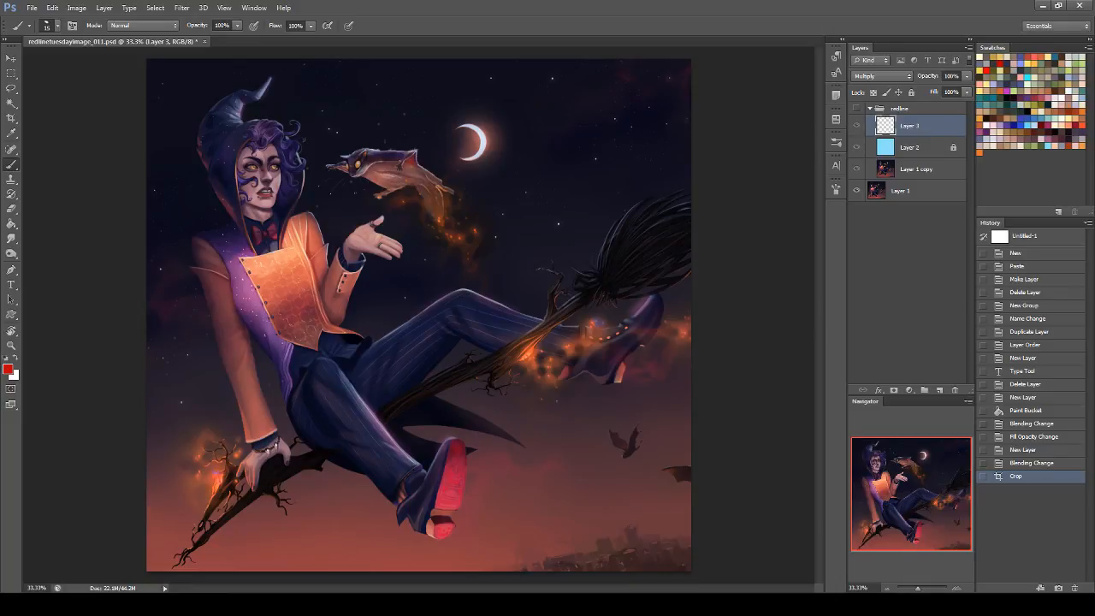
click(862, 111)
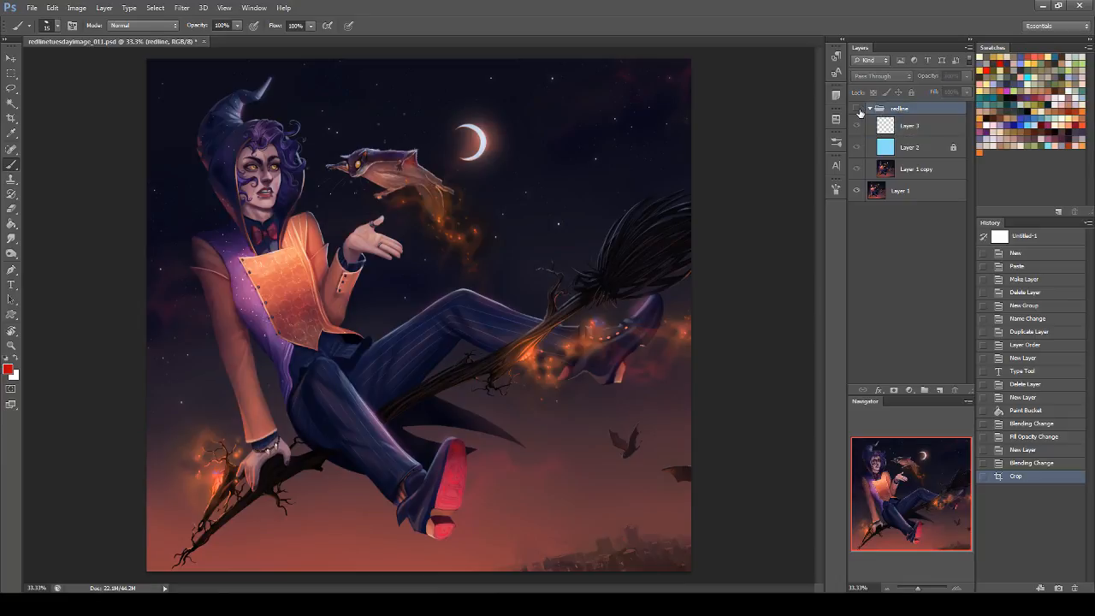
click(857, 108)
click(900, 127)
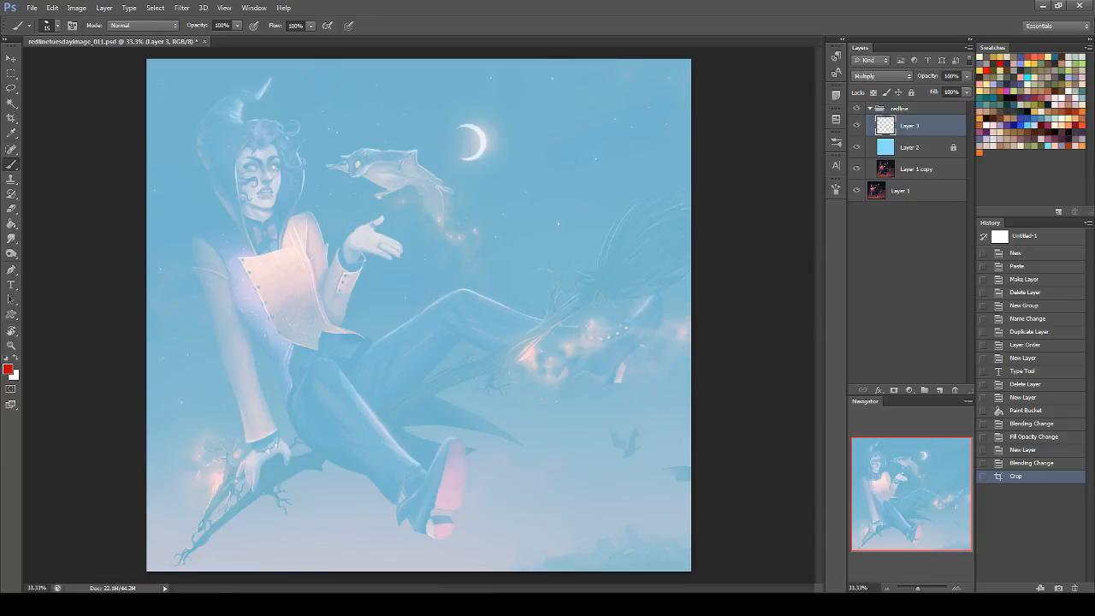
Enlarge the brush slightly and sketch red contour strokes on Layer 3 around the waist, hip, near knee and buttock.
drag(863, 588, 825, 584)
text(50)
key(Return)
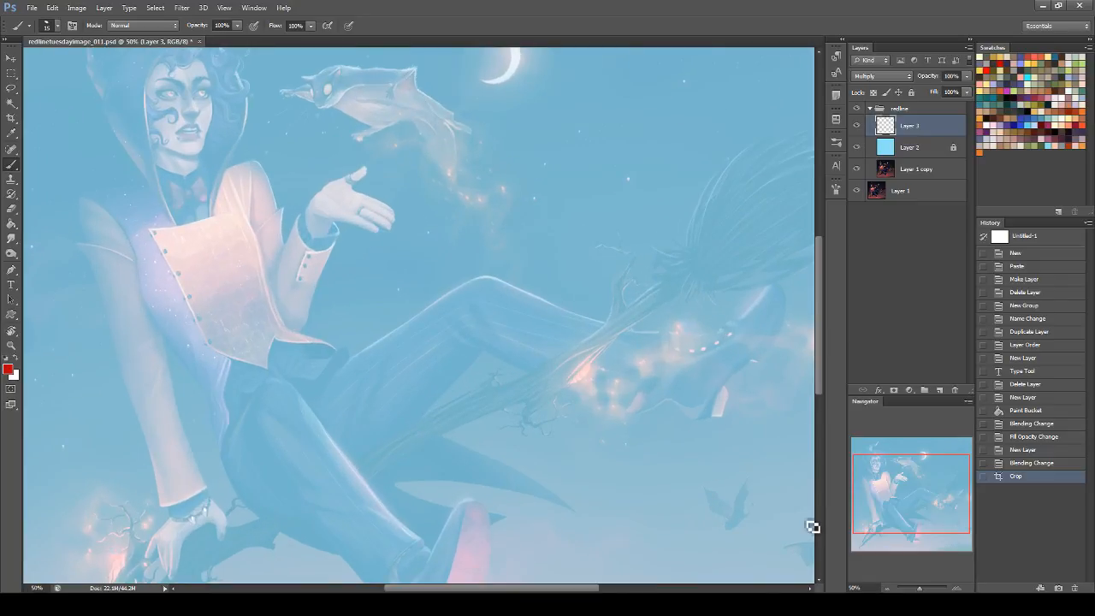
drag(903, 496, 917, 521)
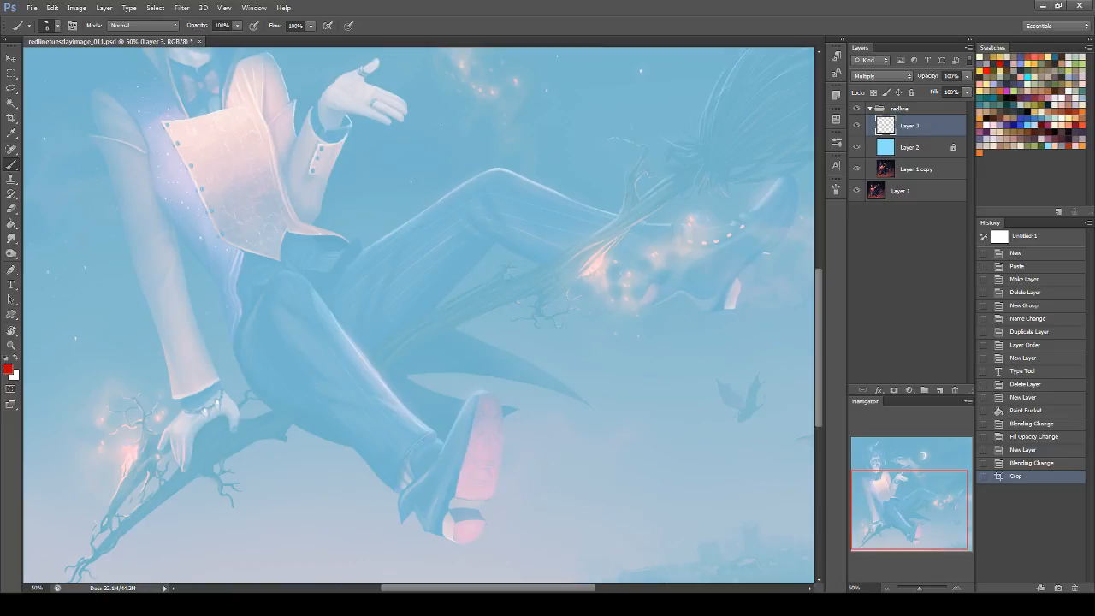
key(bracketright)
mouse_move(291, 276)
mouse_down()
mouse_move(268, 282)
mouse_move(257, 329)
mouse_up()
drag(204, 267, 225, 292)
mouse_move(226, 298)
mouse_down()
mouse_move(231, 364)
mouse_move(272, 404)
mouse_up()
key(ctrl+z)
mouse_move(229, 358)
mouse_down()
mouse_move(272, 405)
mouse_move(297, 403)
mouse_up()
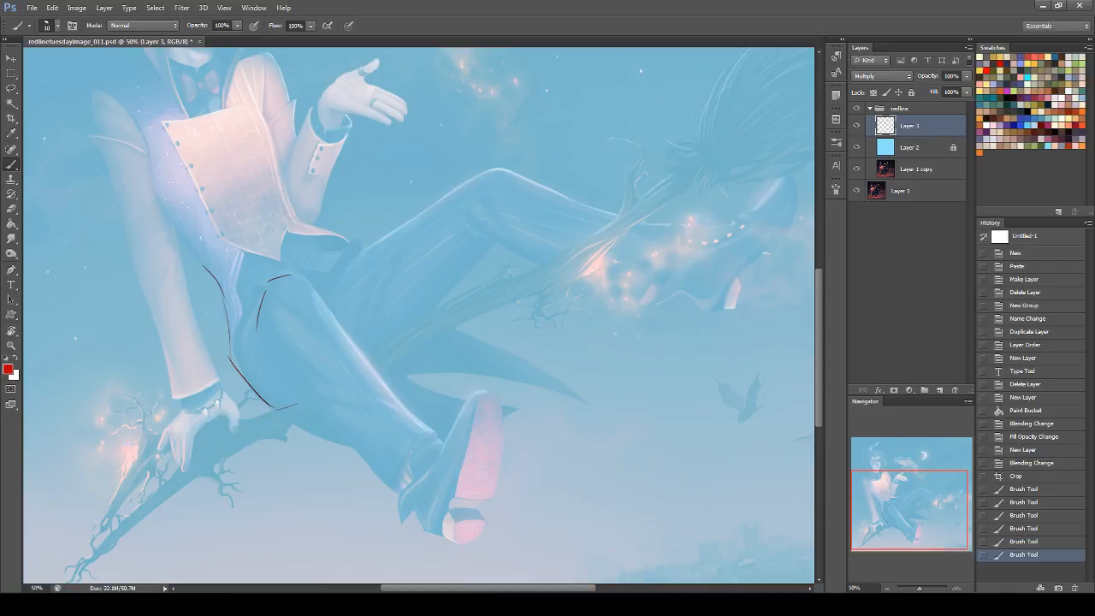
Unlock Layer 2, reduce its fill to 46%, lock it again and reactivate Layer 3.
click(909, 146)
click(967, 91)
drag(967, 105, 938, 102)
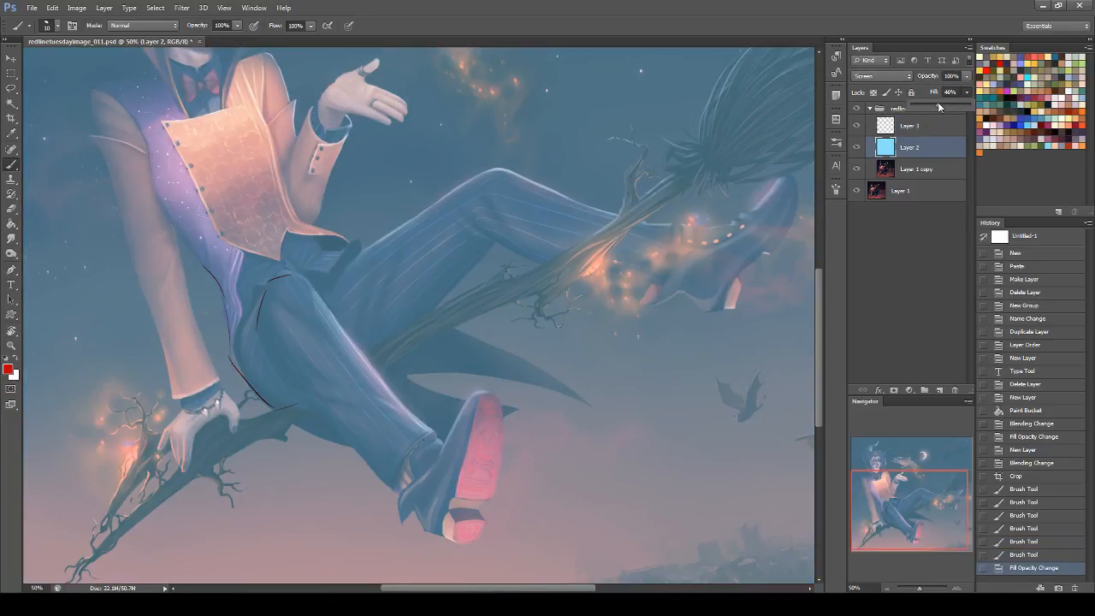
click(912, 92)
click(914, 128)
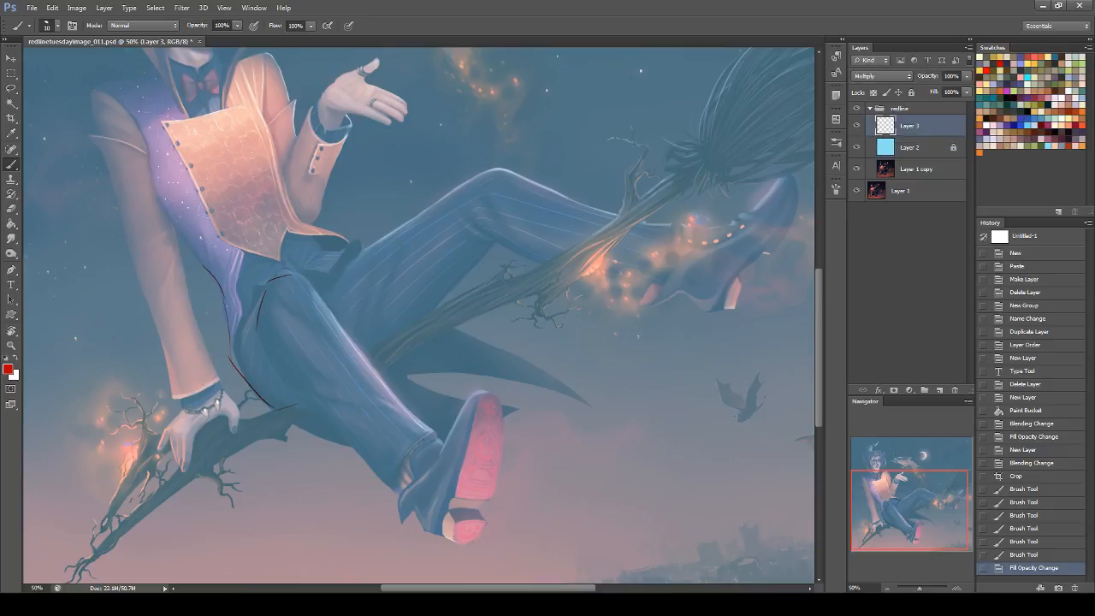
Reinforce the buttock curve and draw the underside contour of the raised far thigh along the broomstick.
mouse_move(282, 408)
mouse_down()
mouse_move(332, 412)
mouse_move(320, 408)
mouse_up()
key(ctrl+z)
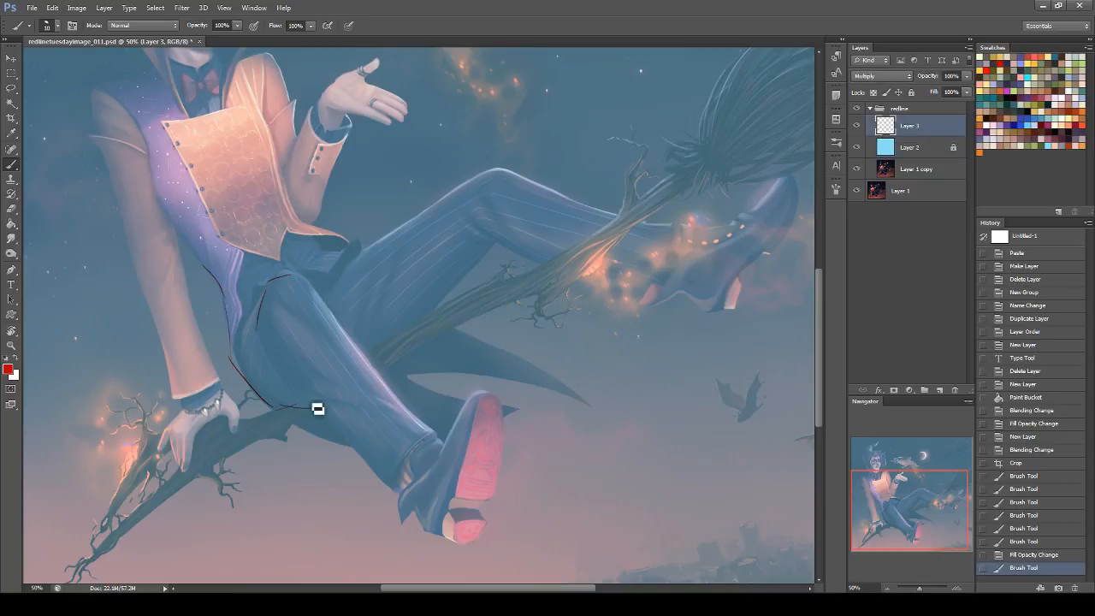
mouse_move(243, 360)
mouse_down()
mouse_move(257, 394)
mouse_move(294, 420)
mouse_move(312, 417)
mouse_up()
drag(372, 355, 432, 317)
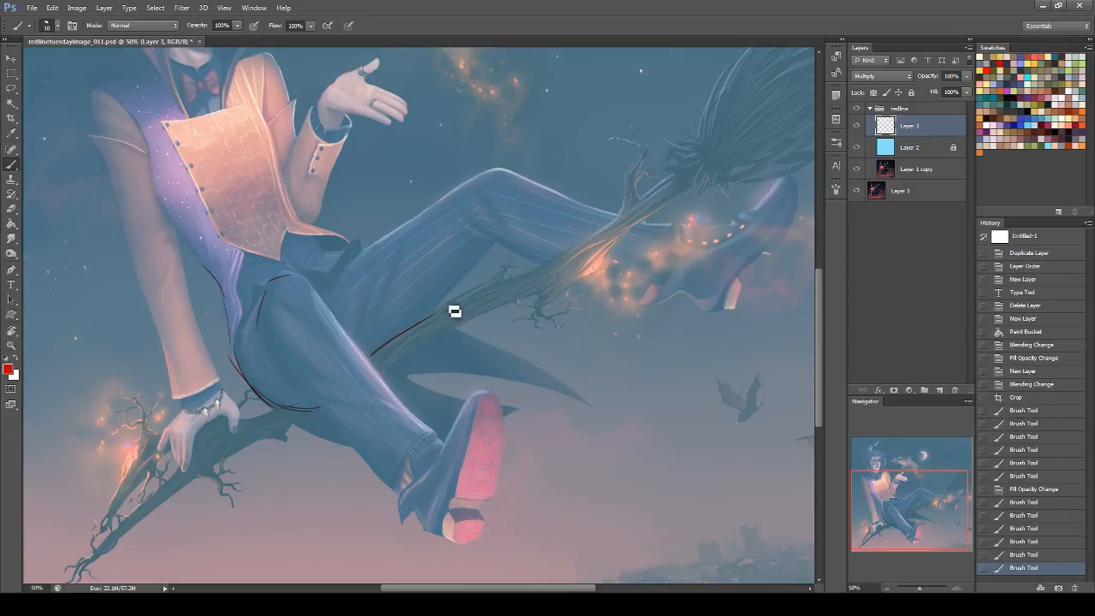
drag(486, 248, 406, 332)
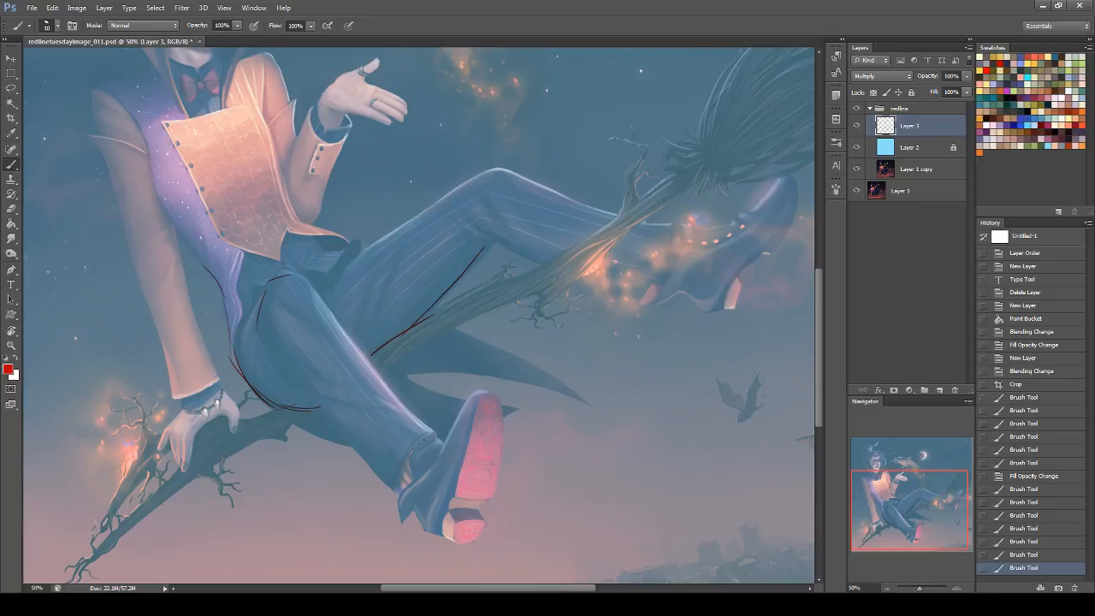
Sketch the inner edge of the near leg, the crotch fold, and the waistcoat hem and belly lines.
drag(329, 291, 353, 339)
key(ctrl+z)
drag(327, 289, 354, 341)
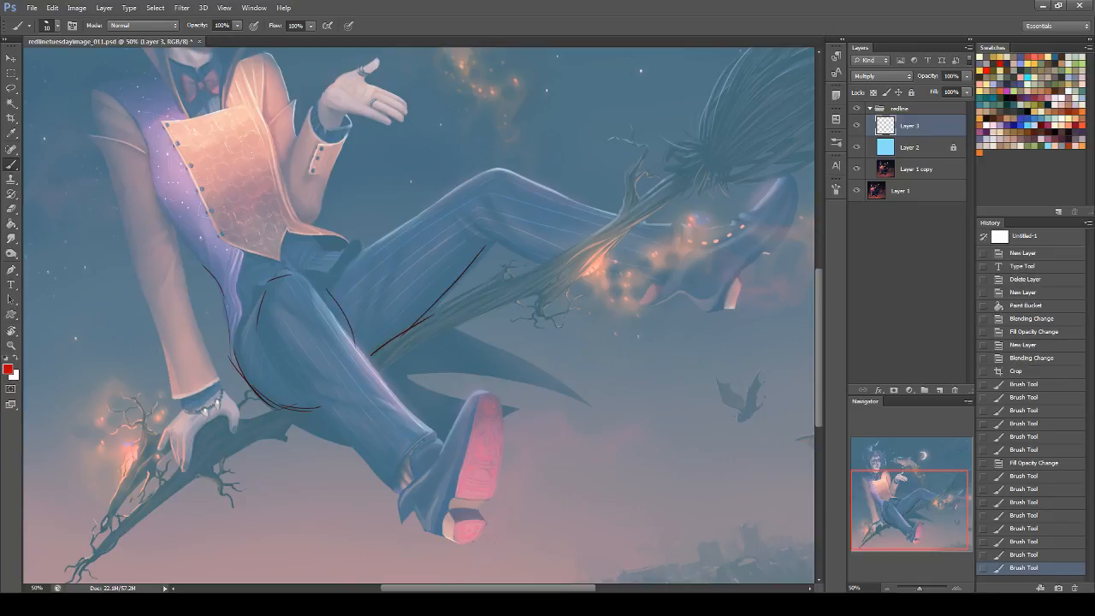
drag(332, 267, 339, 304)
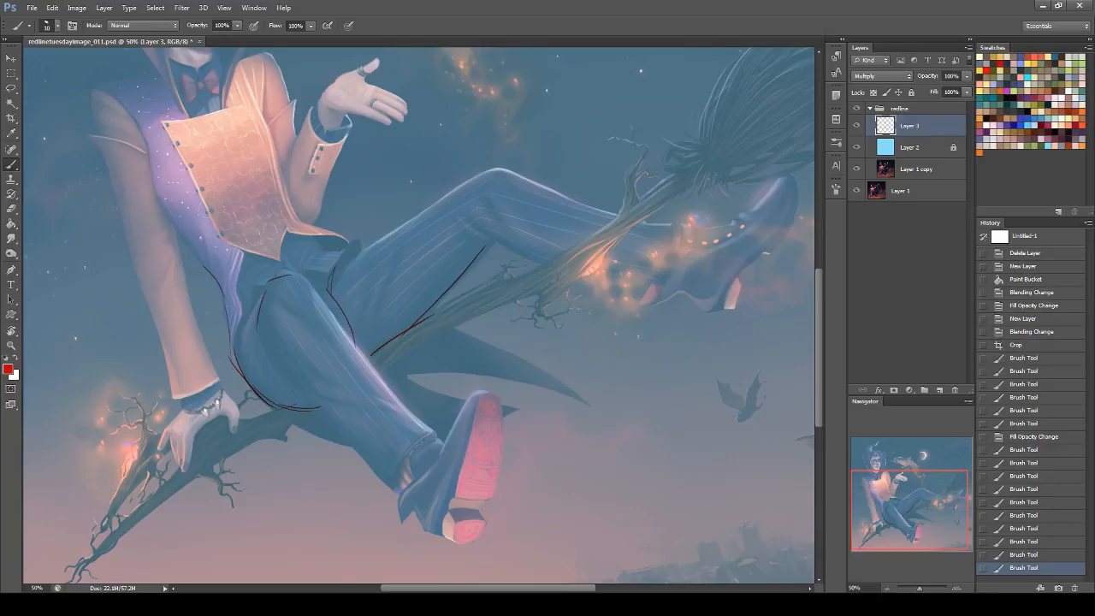
drag(316, 239, 365, 252)
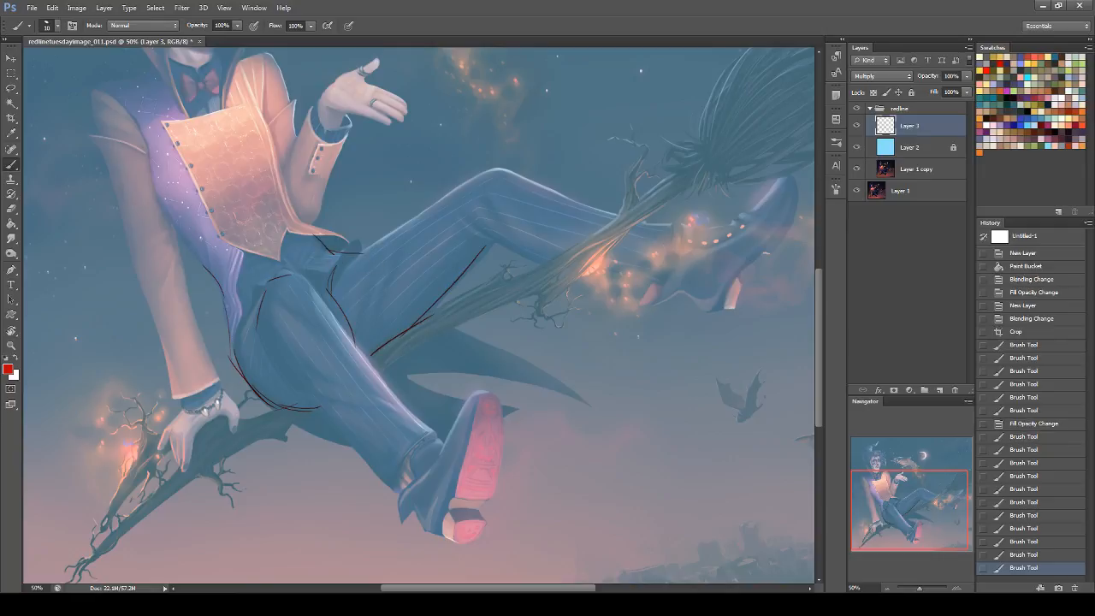
mouse_move(260, 206)
mouse_down()
mouse_move(283, 246)
mouse_move(293, 234)
mouse_up()
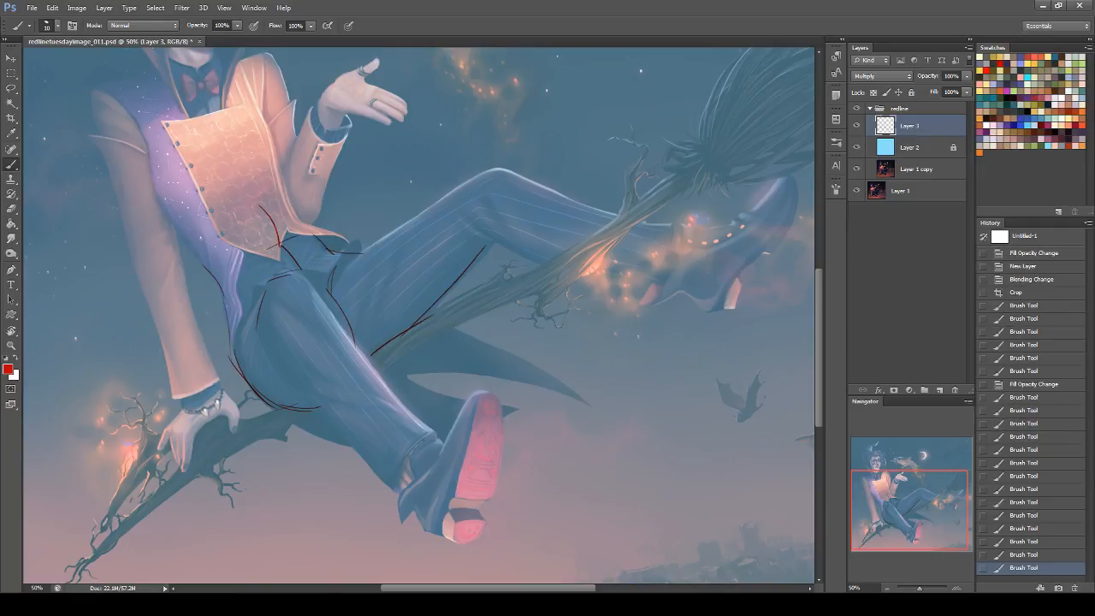
Draw a long guideline from the near knee past the raised far knee, and mark the near knee's form with short curves.
drag(275, 276, 255, 326)
key(ctrl+z)
drag(268, 282, 582, 144)
key(ctrl+z)
drag(255, 292, 609, 139)
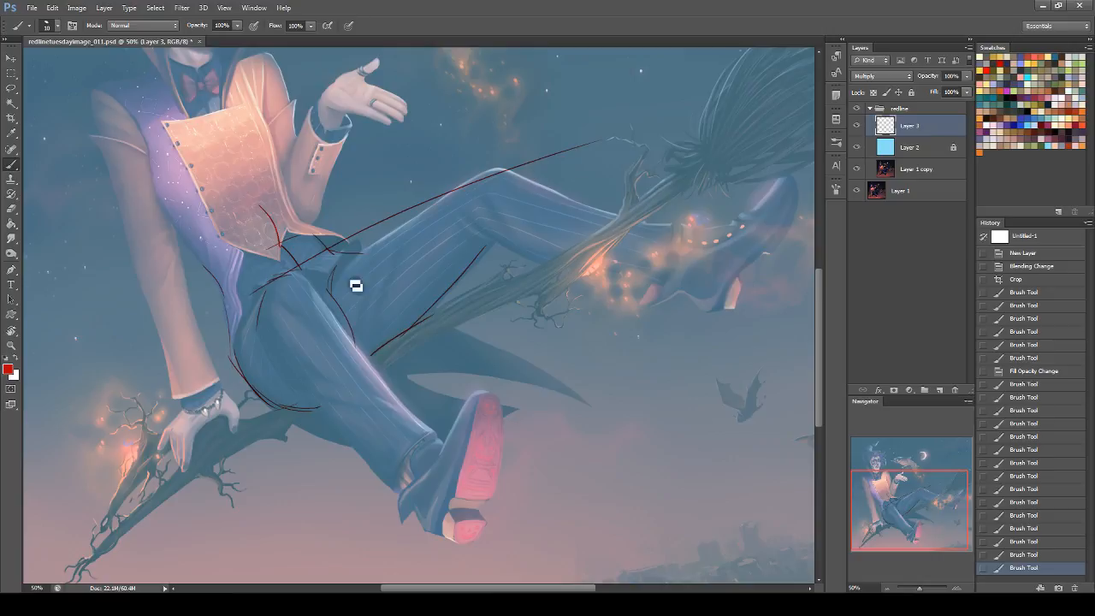
drag(265, 304, 301, 333)
mouse_move(314, 289)
mouse_down()
mouse_move(311, 333)
mouse_move(283, 363)
mouse_up()
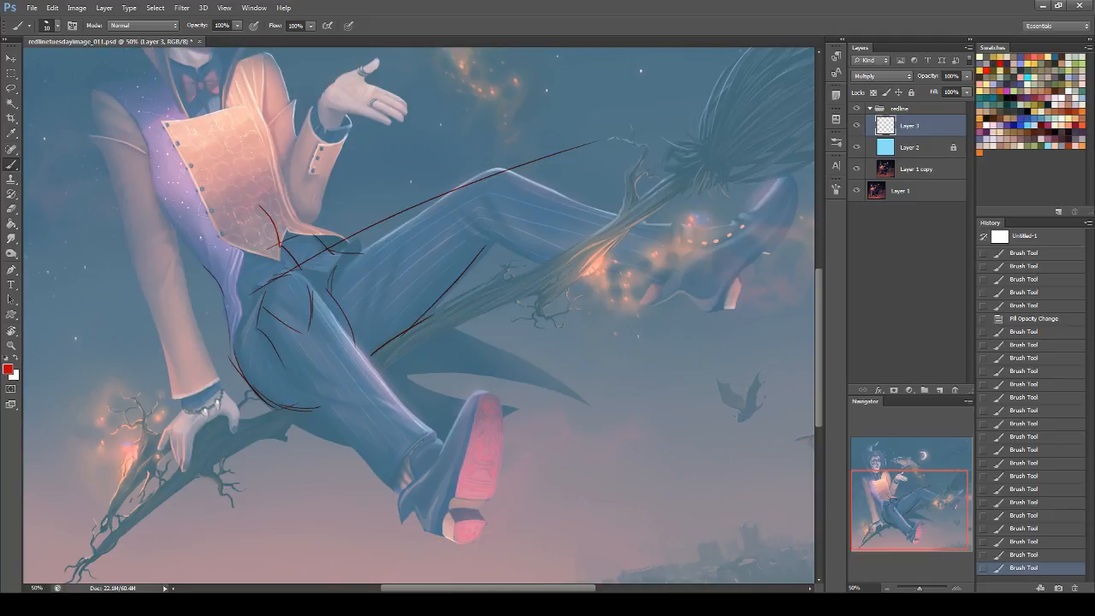
Draw the near leg's calf contour and a central axis line from the knee down to the shoe.
mouse_move(271, 342)
mouse_down()
mouse_move(288, 392)
mouse_move(362, 456)
mouse_up()
drag(322, 426, 435, 525)
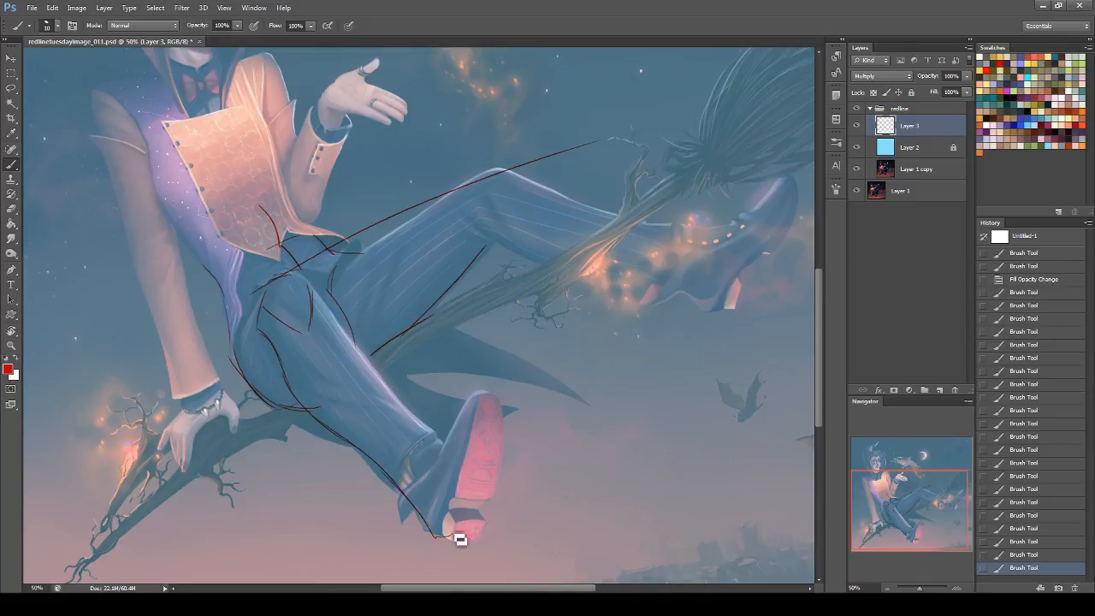
drag(286, 311, 439, 532)
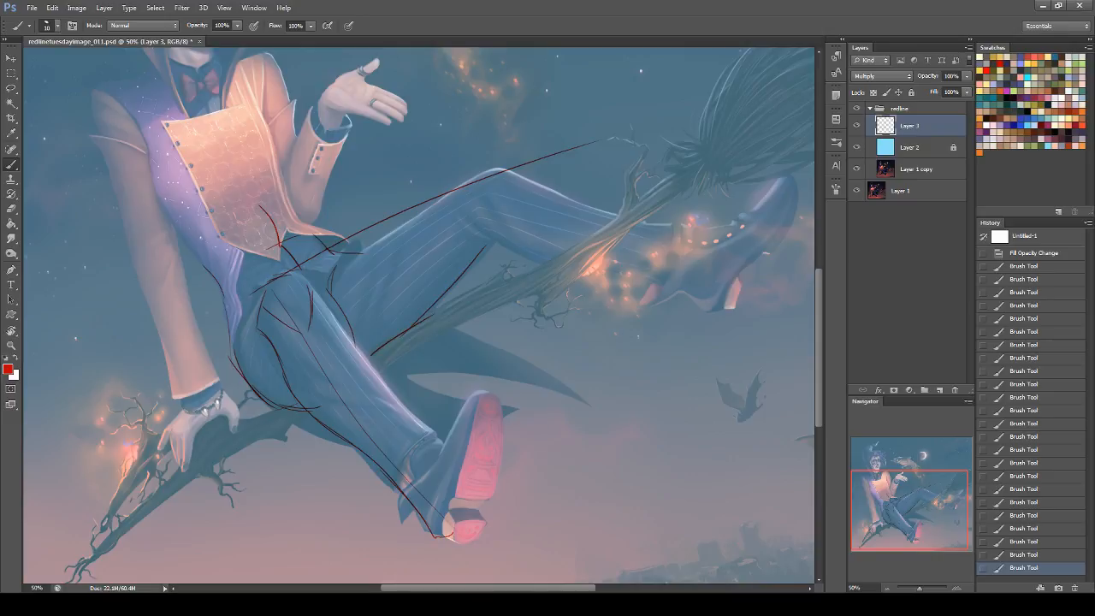
Draw a guideline from the far knee along the shin past the shoe, and a curved line linking both feet.
drag(492, 183, 737, 263)
key(ctrl+z)
drag(492, 182, 802, 284)
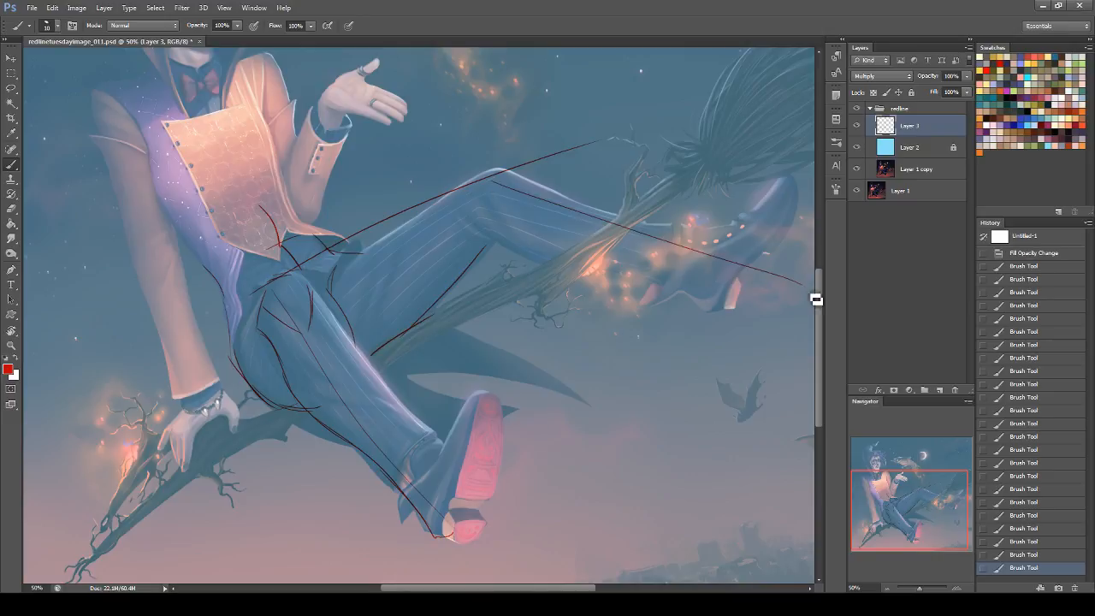
mouse_move(734, 272)
mouse_down()
mouse_move(481, 556)
mouse_move(469, 544)
mouse_move(684, 363)
mouse_up()
key(ctrl+z)
key(ctrl+z)
mouse_move(729, 298)
mouse_down()
mouse_move(559, 476)
mouse_move(488, 476)
mouse_move(429, 547)
mouse_move(431, 514)
mouse_move(443, 519)
mouse_move(407, 525)
mouse_up()
key(ctrl+z)
Rough in the near ankle and sketch the shin's outer edge from below the knee to the shoe.
mouse_move(413, 512)
mouse_down()
mouse_move(426, 495)
mouse_move(445, 501)
mouse_up()
drag(337, 437, 412, 516)
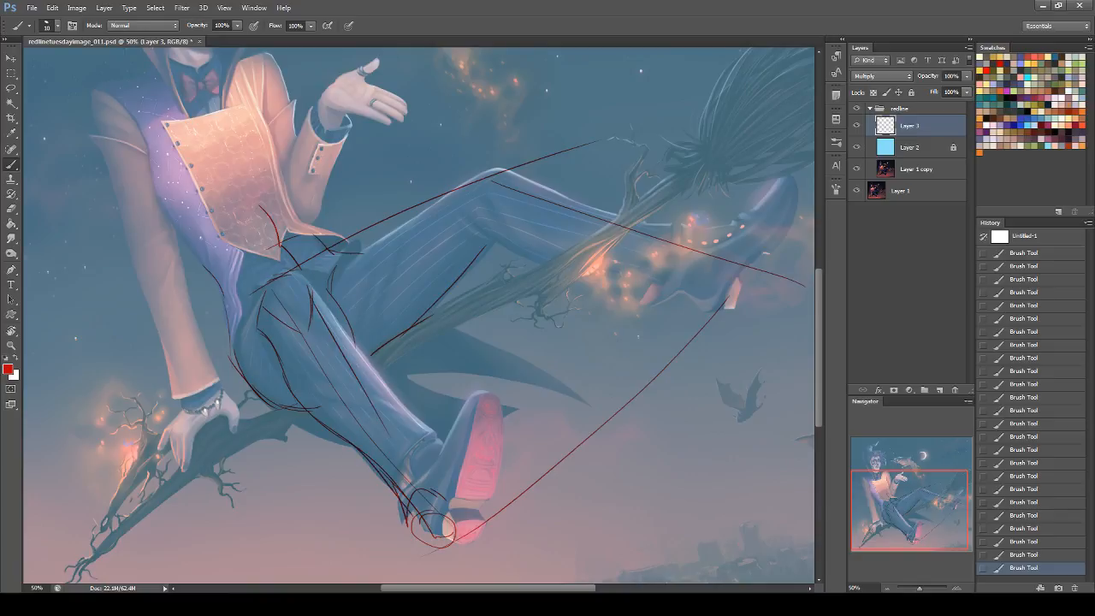
drag(339, 324, 430, 487)
key(ctrl+z)
drag(325, 312, 442, 485)
key(ctrl+z)
drag(327, 313, 447, 495)
mouse_move(384, 475)
mouse_down()
mouse_move(407, 519)
mouse_move(428, 501)
mouse_up()
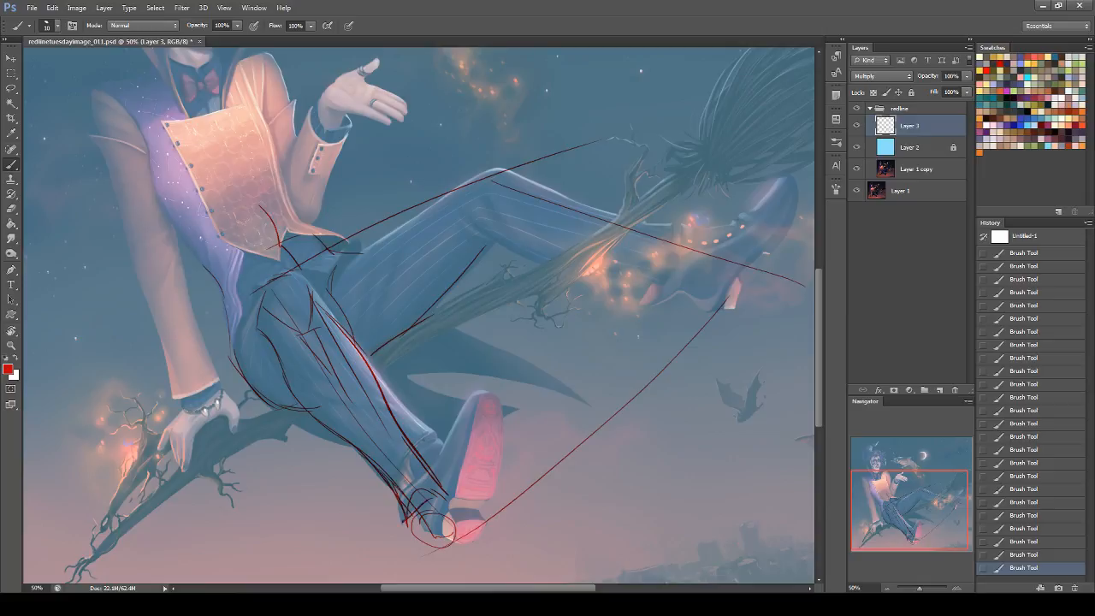
Add a cross line at the near ankle and more shin and calf strokes converging on it.
drag(893, 500, 897, 502)
drag(369, 506, 434, 468)
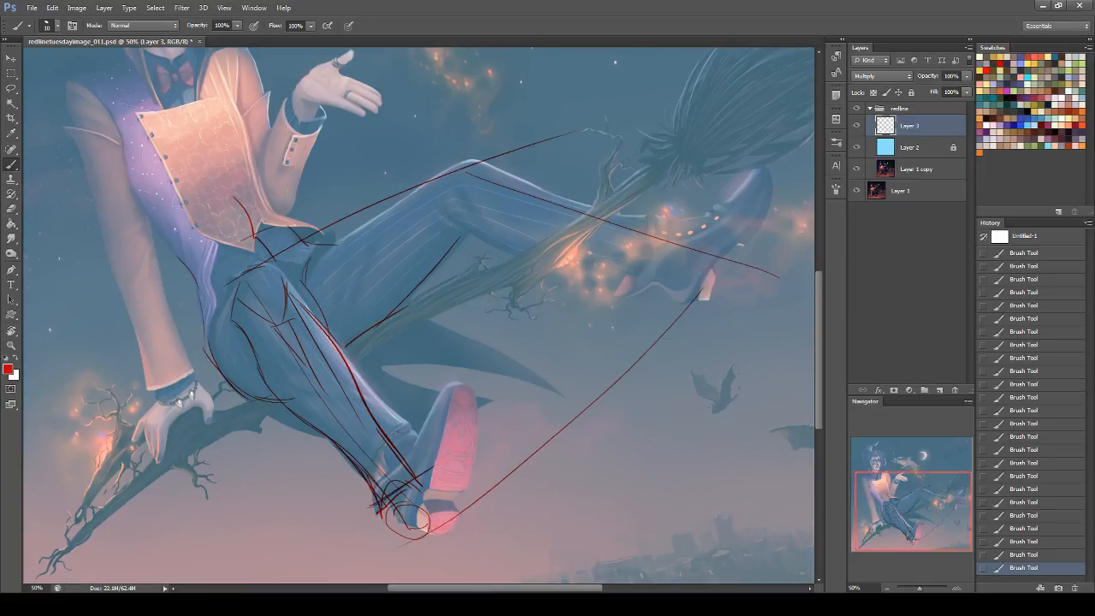
drag(360, 474, 376, 500)
drag(313, 389, 402, 504)
drag(354, 410, 412, 506)
drag(330, 447, 376, 502)
drag(315, 430, 366, 486)
Erase the messy redline strokes around the near ankle and foot.
click(11, 209)
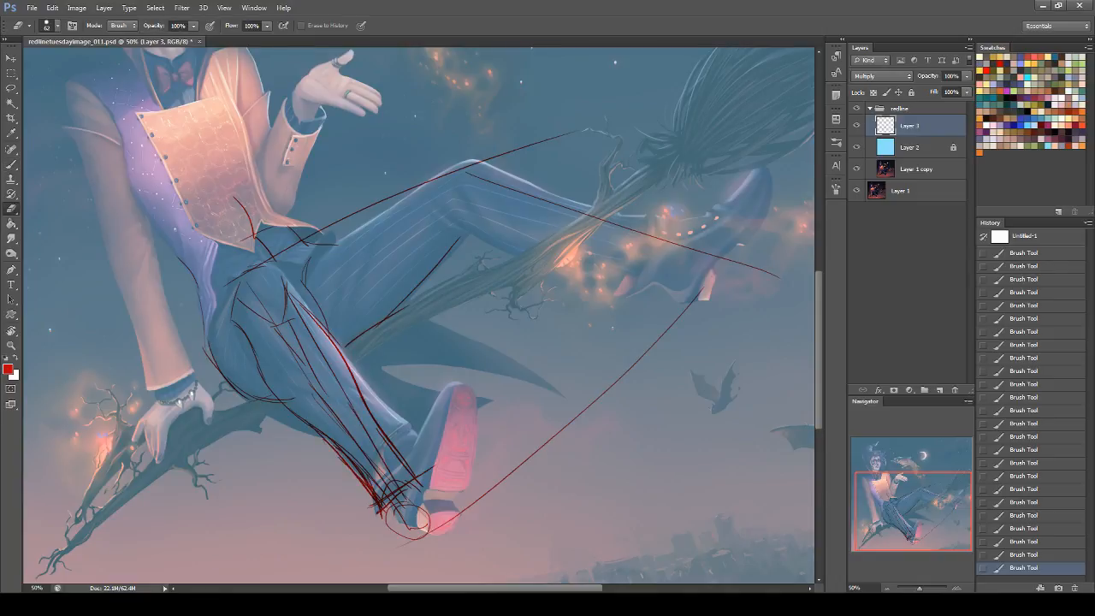
drag(321, 422, 398, 515)
mouse_move(379, 440)
mouse_down()
mouse_move(430, 523)
mouse_move(423, 484)
mouse_up()
mouse_move(390, 524)
mouse_down()
mouse_move(420, 529)
mouse_move(376, 538)
mouse_move(360, 528)
mouse_move(394, 510)
mouse_up()
Unlock Layer 2, raise its fill to 81%, lock it again and reactivate Layer 3.
click(911, 152)
click(912, 92)
click(965, 93)
drag(951, 104, 955, 105)
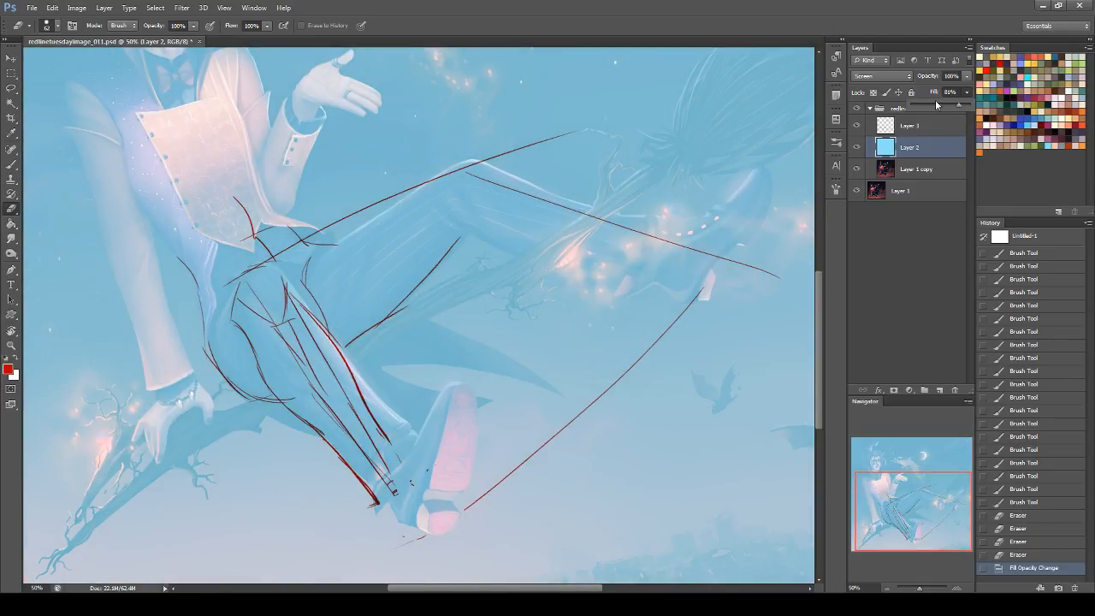
click(912, 92)
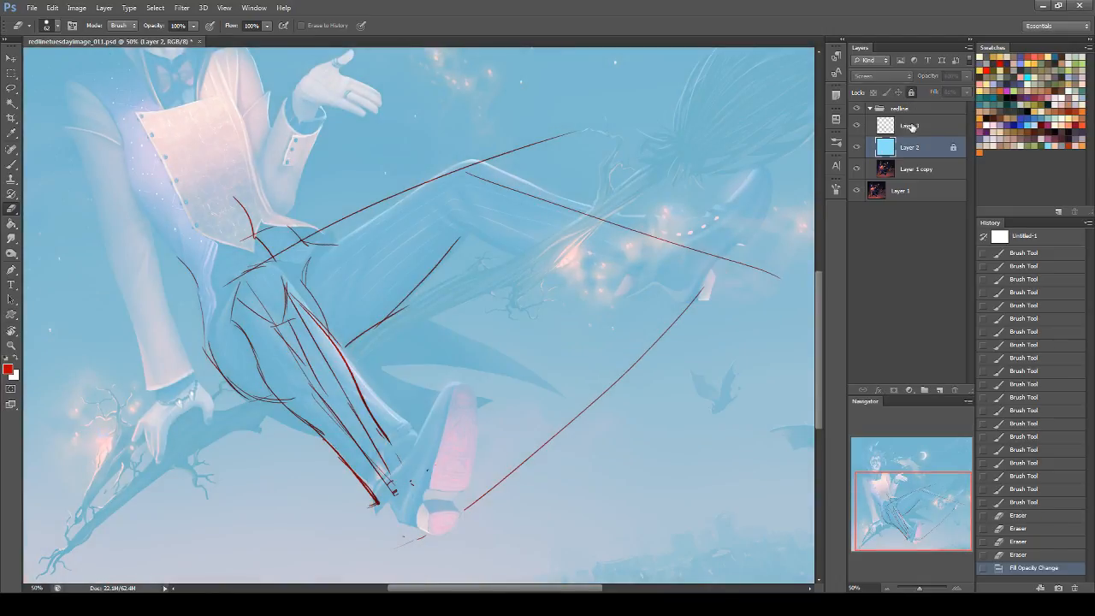
click(910, 125)
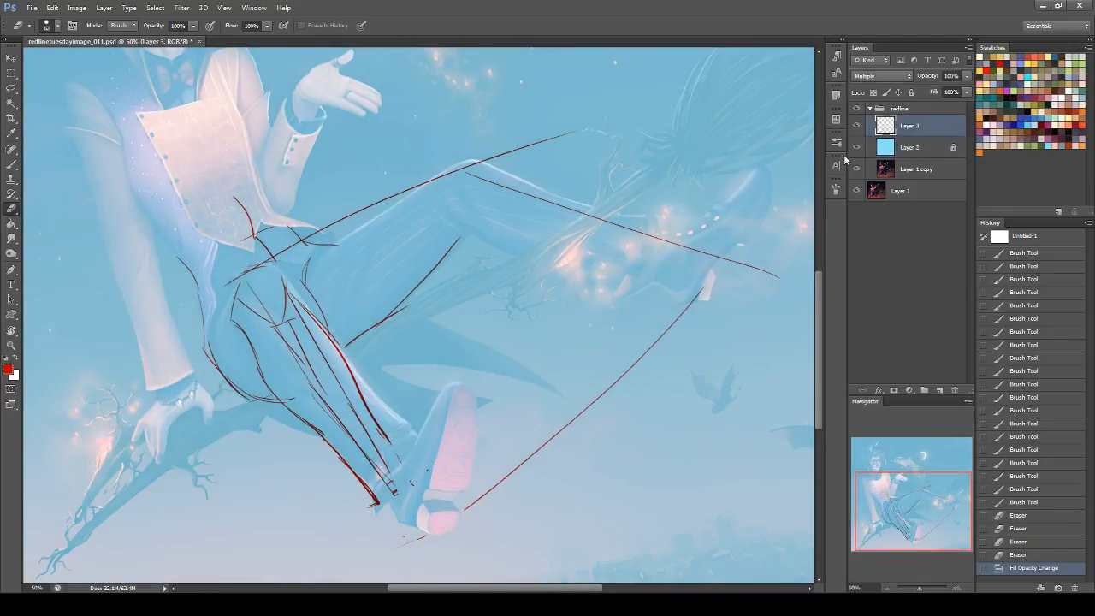
Brush in a rounded ankle shape at the lower end of the near leg's shin.
click(17, 164)
mouse_move(379, 414)
mouse_down()
mouse_move(415, 473)
mouse_move(382, 462)
mouse_move(408, 473)
mouse_move(386, 461)
mouse_move(385, 496)
mouse_move(380, 448)
mouse_move(376, 462)
mouse_move(416, 470)
mouse_move(369, 477)
mouse_up()
key(ctrl+z)
key(ctrl+z)
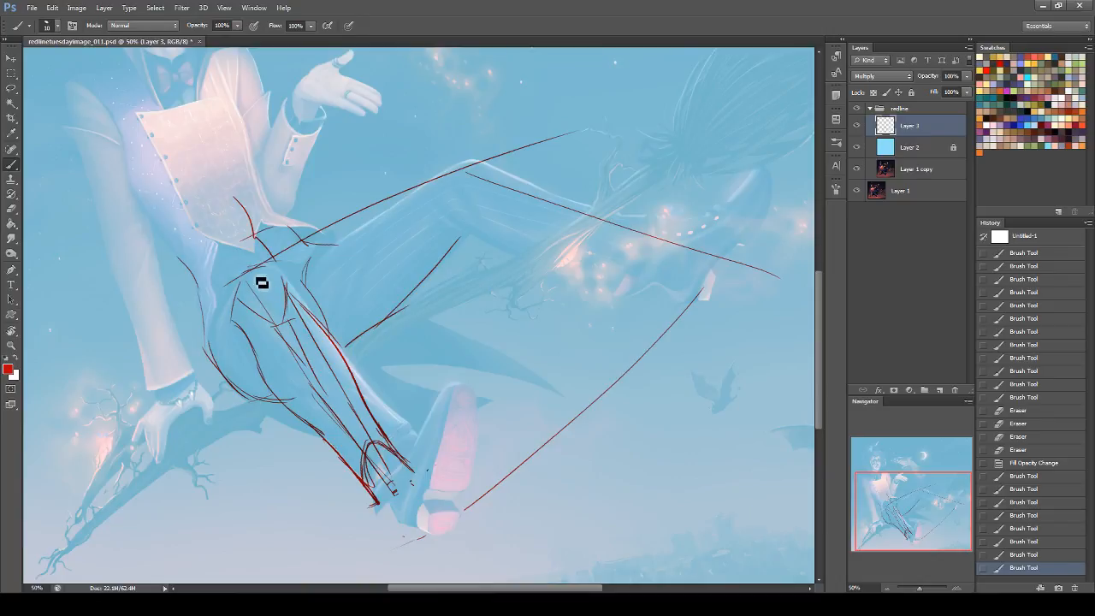
Draw an oval for the near knee and strengthen the calf contour below it.
mouse_move(255, 272)
mouse_down()
mouse_move(247, 304)
mouse_move(287, 301)
mouse_move(280, 281)
mouse_move(248, 283)
mouse_move(266, 320)
mouse_move(242, 328)
mouse_move(251, 334)
mouse_move(291, 289)
mouse_move(323, 331)
mouse_up()
drag(250, 346, 274, 380)
key(ctrl+z)
mouse_move(243, 330)
mouse_down()
mouse_move(270, 386)
mouse_move(312, 432)
mouse_up()
drag(279, 394, 318, 432)
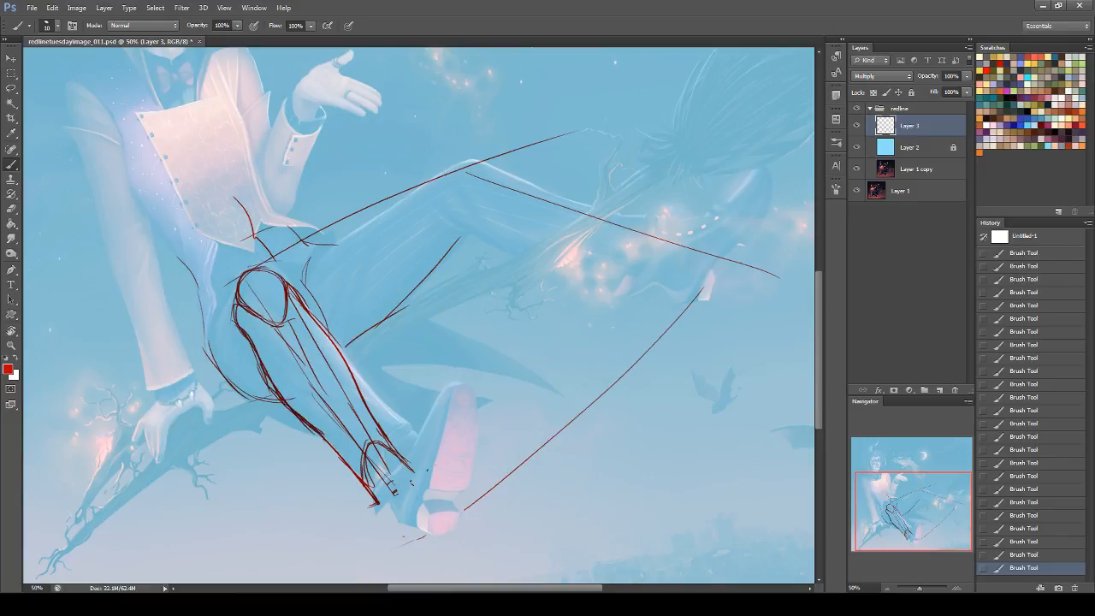
Erase the excess construction lines along the near leg's calf and inside the shin.
click(12, 208)
mouse_move(237, 345)
mouse_down()
mouse_move(243, 335)
mouse_move(264, 385)
mouse_move(308, 417)
mouse_up()
click(305, 433)
drag(296, 297, 298, 311)
mouse_move(296, 300)
mouse_down()
mouse_move(308, 356)
mouse_move(348, 421)
mouse_move(298, 357)
mouse_move(296, 314)
mouse_move(343, 396)
mouse_up()
mouse_move(342, 395)
mouse_down()
mouse_move(365, 438)
mouse_move(357, 441)
mouse_move(399, 497)
mouse_move(377, 463)
mouse_up()
Draw two straight shinbone lines from below the near knee to the ankle.
click(11, 165)
mouse_move(272, 326)
mouse_down()
mouse_move(295, 331)
mouse_move(395, 495)
mouse_up()
drag(300, 332, 405, 490)
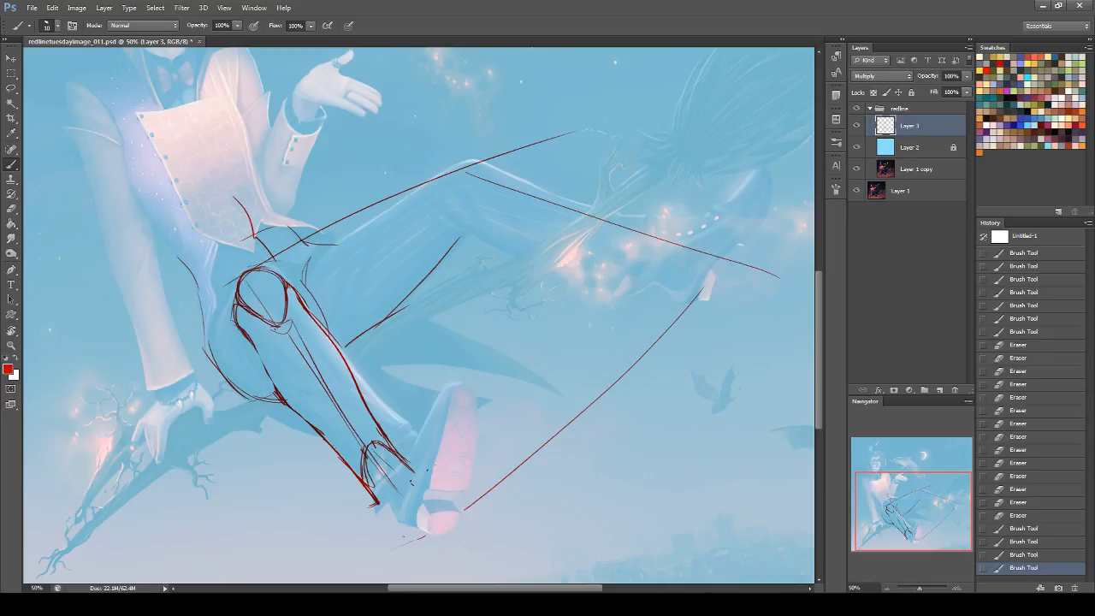
Reinforce the lower calf and shin contours near the ankle, and erase the excess along the calf's outer edge.
drag(308, 424, 375, 496)
drag(340, 450, 380, 504)
drag(372, 409, 411, 469)
drag(376, 416, 406, 462)
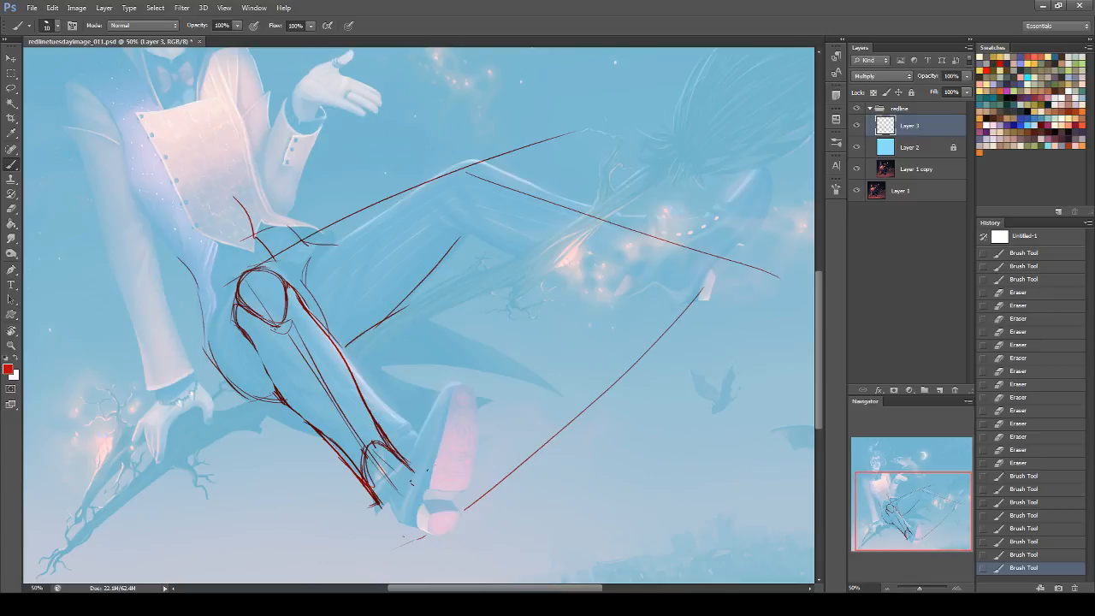
click(8, 210)
mouse_move(318, 446)
mouse_down()
mouse_move(353, 474)
mouse_move(377, 519)
mouse_up()
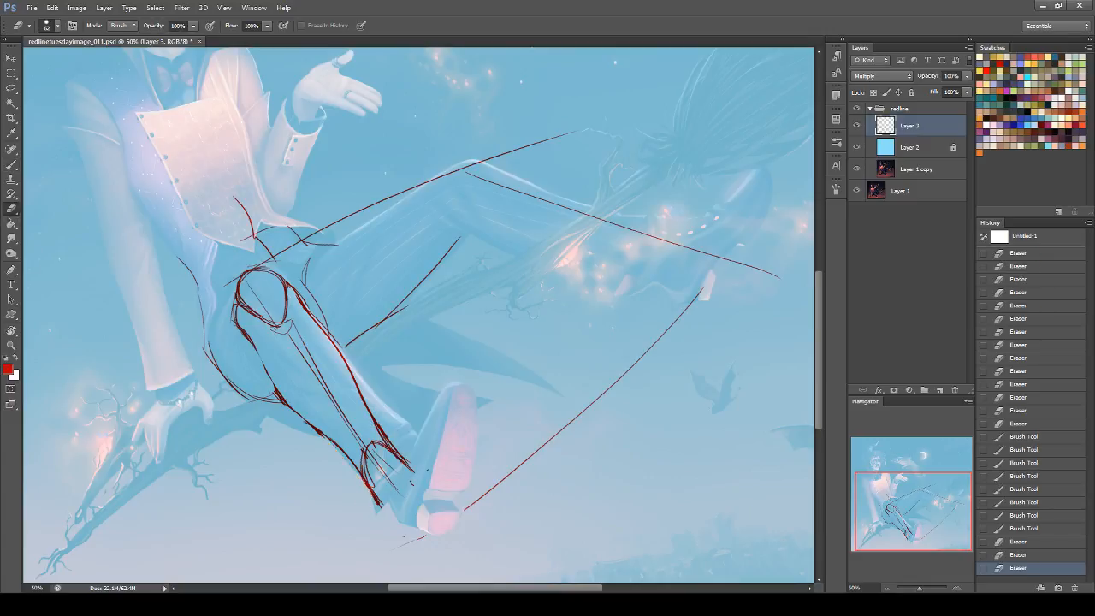
Add a new layer above the leg redlines, set its blend mode to Multiply, and choose a blue brush colour.
click(939, 390)
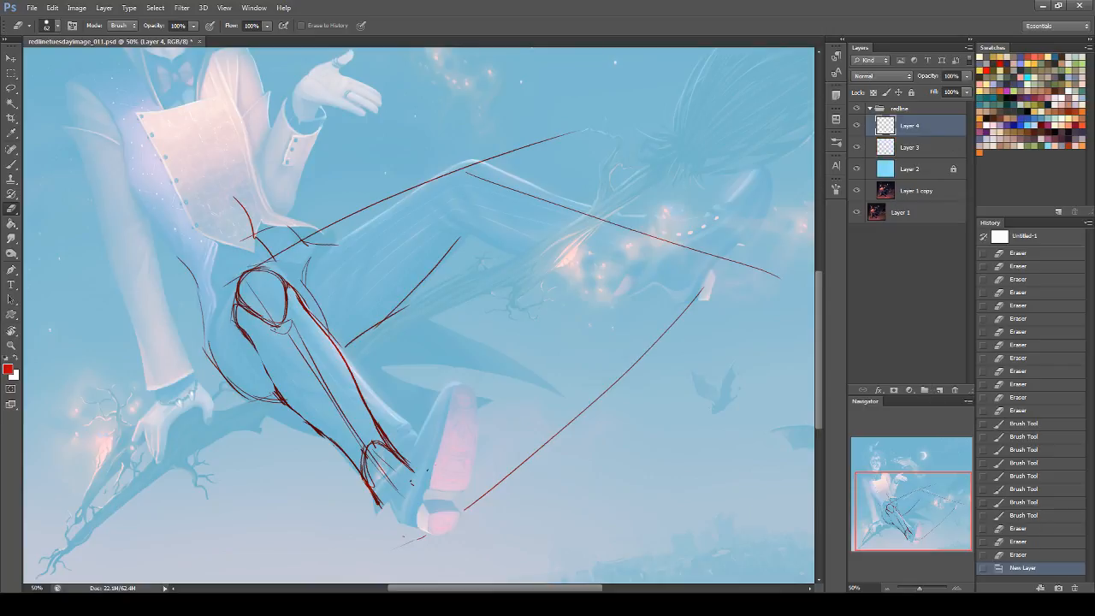
click(12, 165)
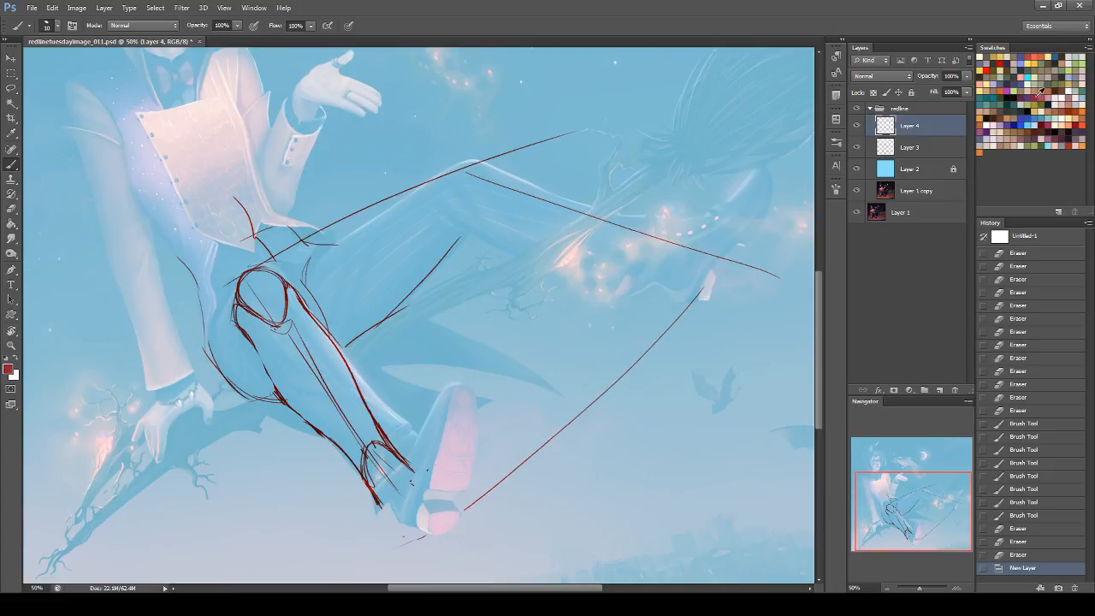
mouse_move(478, 274)
mouse_down()
mouse_move(562, 305)
mouse_move(527, 380)
mouse_up()
key(ctrl+z)
mouse_move(552, 317)
mouse_down()
mouse_move(526, 351)
mouse_move(495, 368)
mouse_up()
key(ctrl+z)
click(881, 76)
click(881, 122)
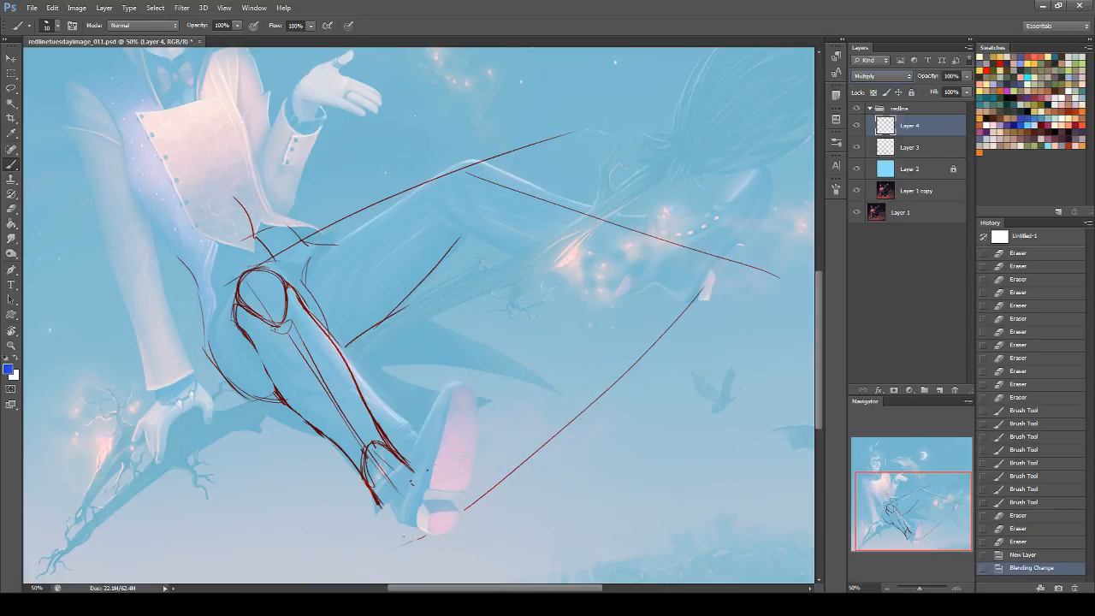
Start a blue shoe sole diagram with a vertical centre line, horizontal end marks, and a rounded heel with a cross line.
drag(552, 241, 552, 383)
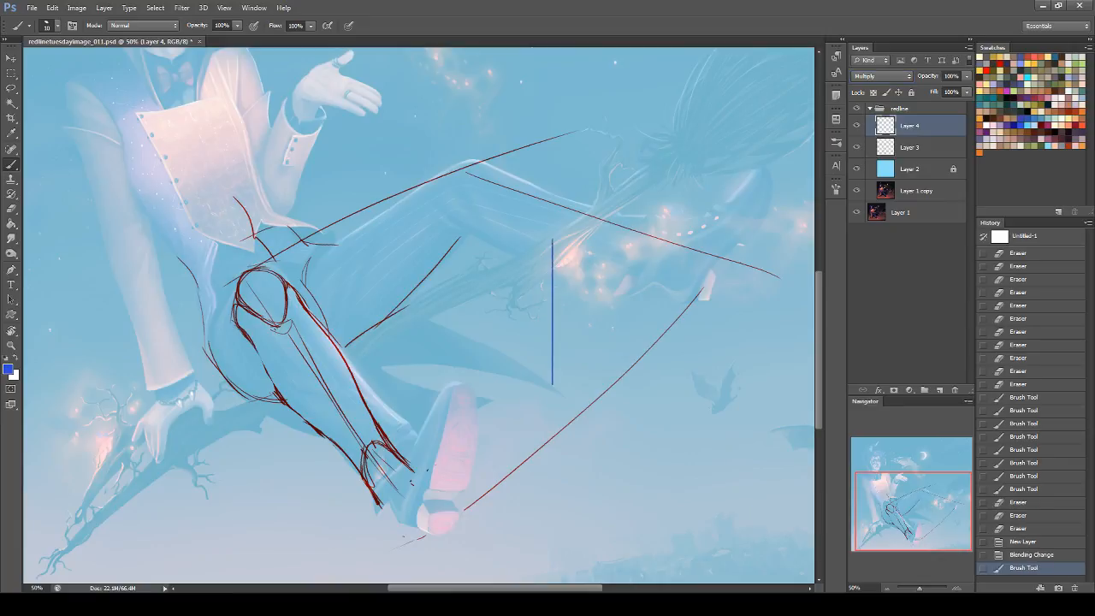
click(552, 245)
drag(524, 238, 583, 237)
drag(524, 386, 589, 386)
mouse_move(528, 364)
mouse_down()
mouse_move(537, 385)
mouse_move(527, 353)
mouse_move(580, 353)
mouse_move(570, 391)
mouse_move(543, 385)
mouse_move(569, 389)
mouse_move(576, 376)
mouse_up()
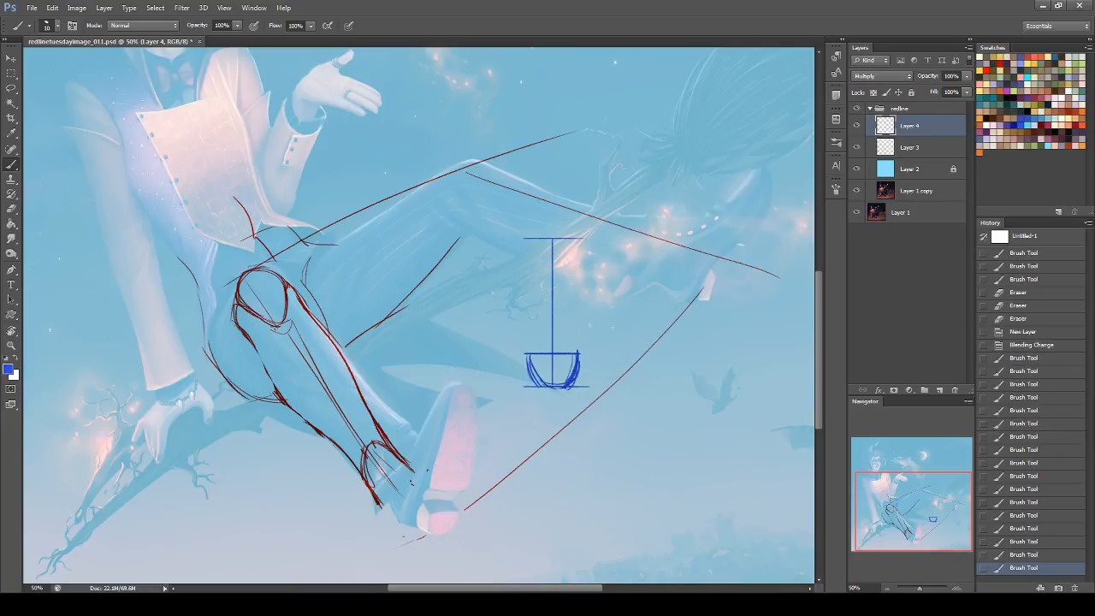
Mark the arch with a cross line and inward curves above the heel, and outline the forefoot up to a rounded toe.
mouse_move(529, 335)
mouse_down()
mouse_move(529, 355)
mouse_move(579, 356)
mouse_move(587, 328)
mouse_up()
key(ctrl+z)
key(ctrl+z)
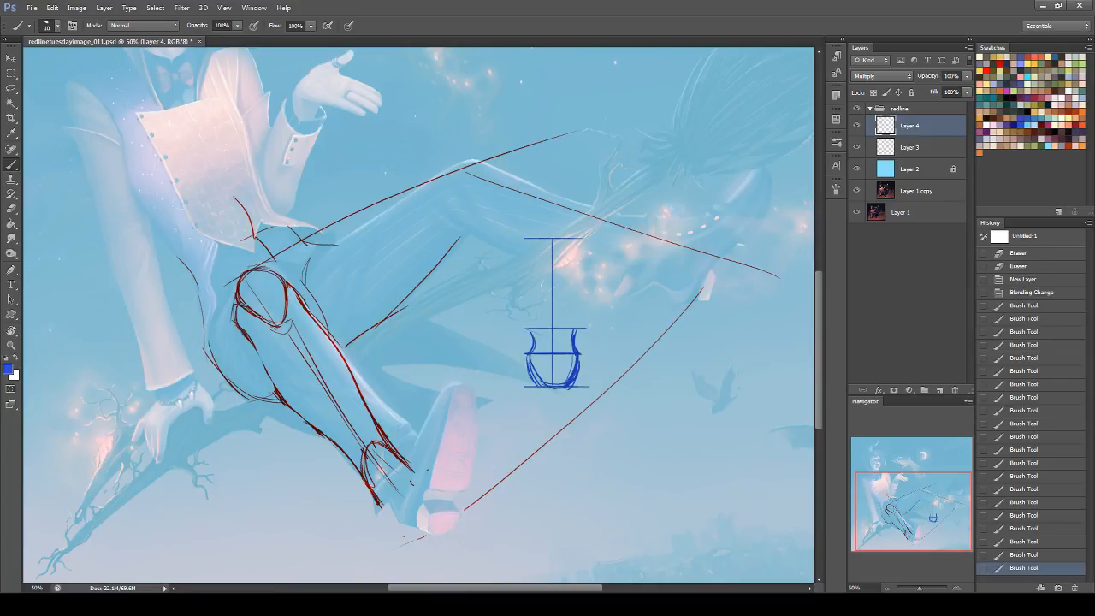
drag(540, 240, 523, 319)
key(ctrl+z)
drag(540, 240, 526, 339)
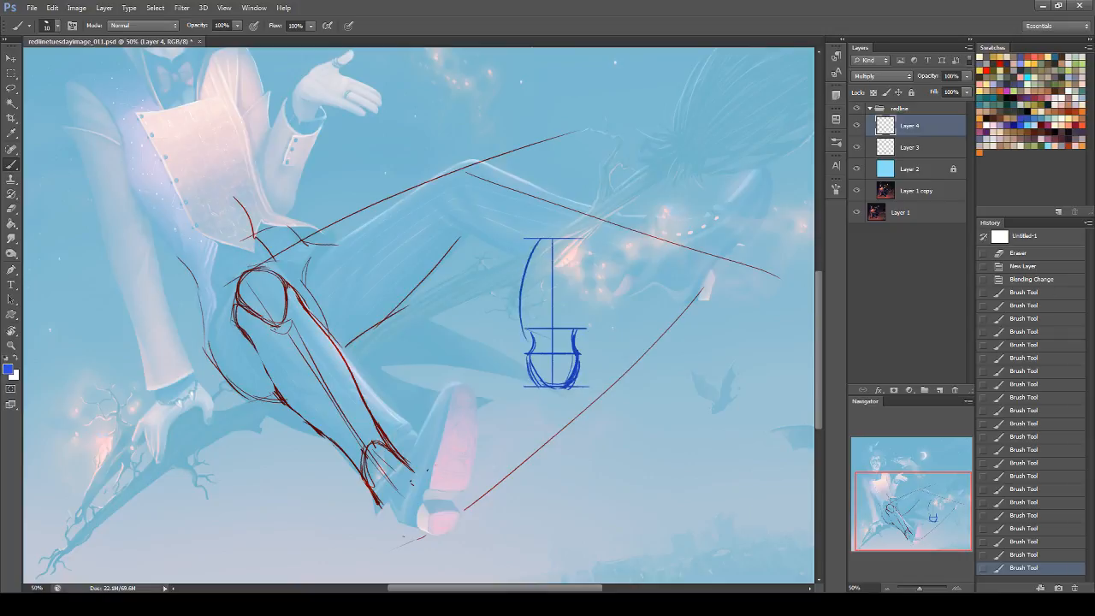
mouse_move(539, 242)
mouse_down()
mouse_move(525, 325)
mouse_move(537, 247)
mouse_move(562, 232)
mouse_move(585, 335)
mouse_up()
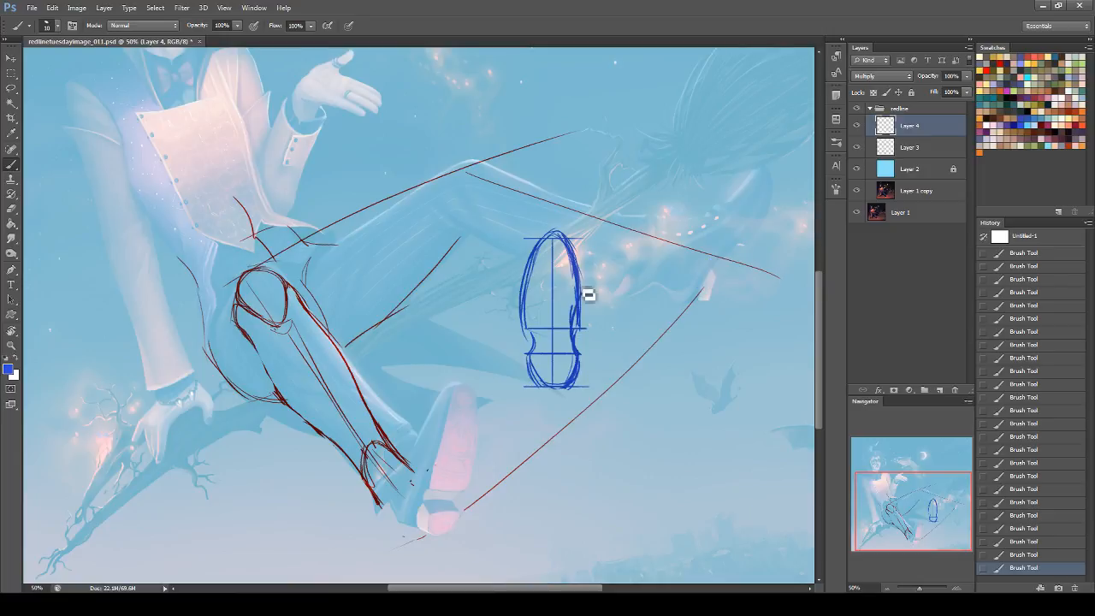
Erase the excess sketch lines around the sole diagram's toe, outer side and heel.
drag(588, 292, 579, 354)
key(ctrl+z)
click(12, 209)
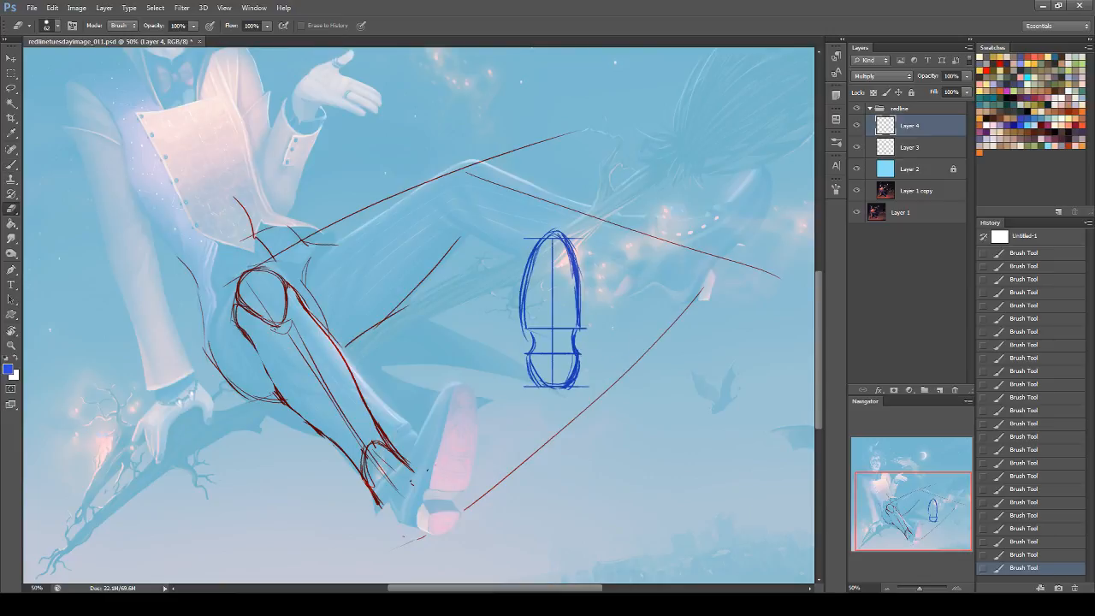
mouse_move(553, 221)
mouse_down()
mouse_move(584, 255)
mouse_move(570, 233)
mouse_move(590, 322)
mouse_up()
mouse_move(538, 364)
mouse_down()
mouse_move(547, 385)
mouse_move(568, 381)
mouse_move(572, 364)
mouse_move(569, 393)
mouse_up()
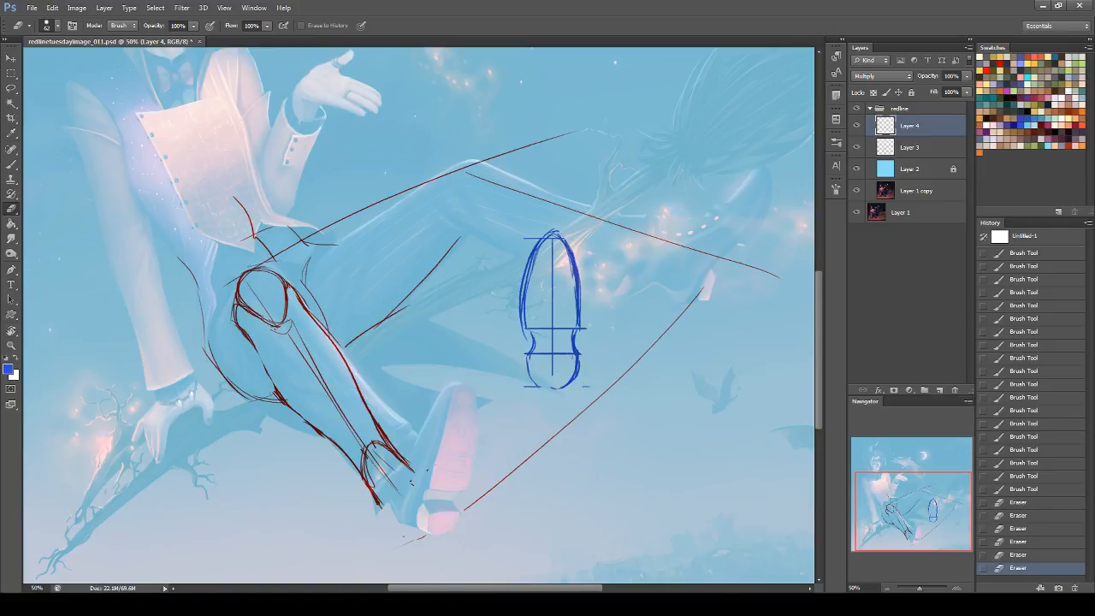
Draw a cross line through the sole's forefoot and add circles inside the toe and heel.
key(b)
click(858, 109)
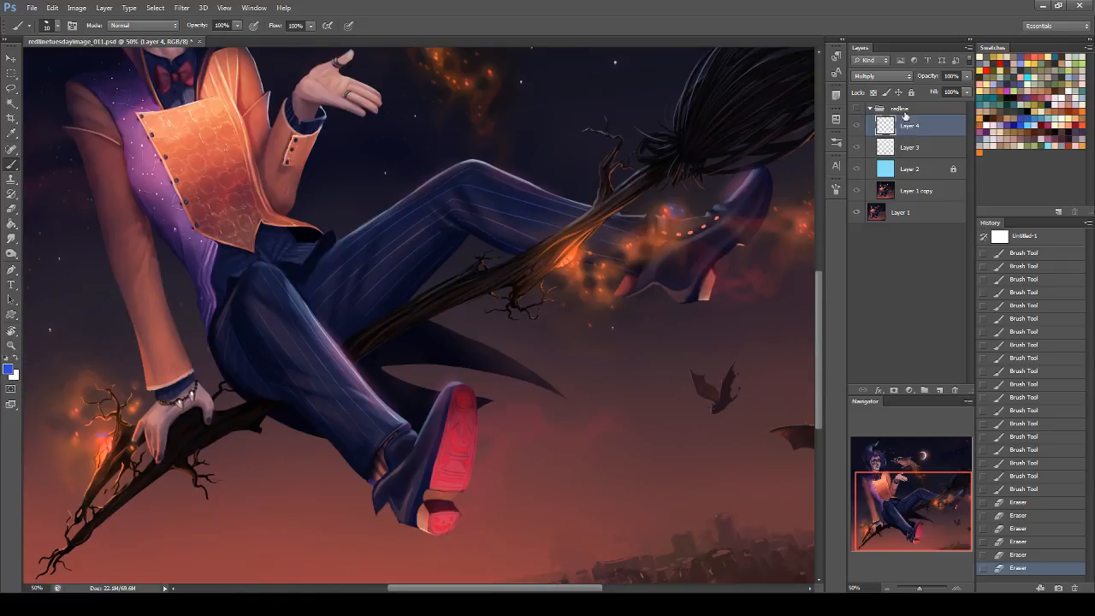
click(858, 108)
drag(528, 274, 580, 274)
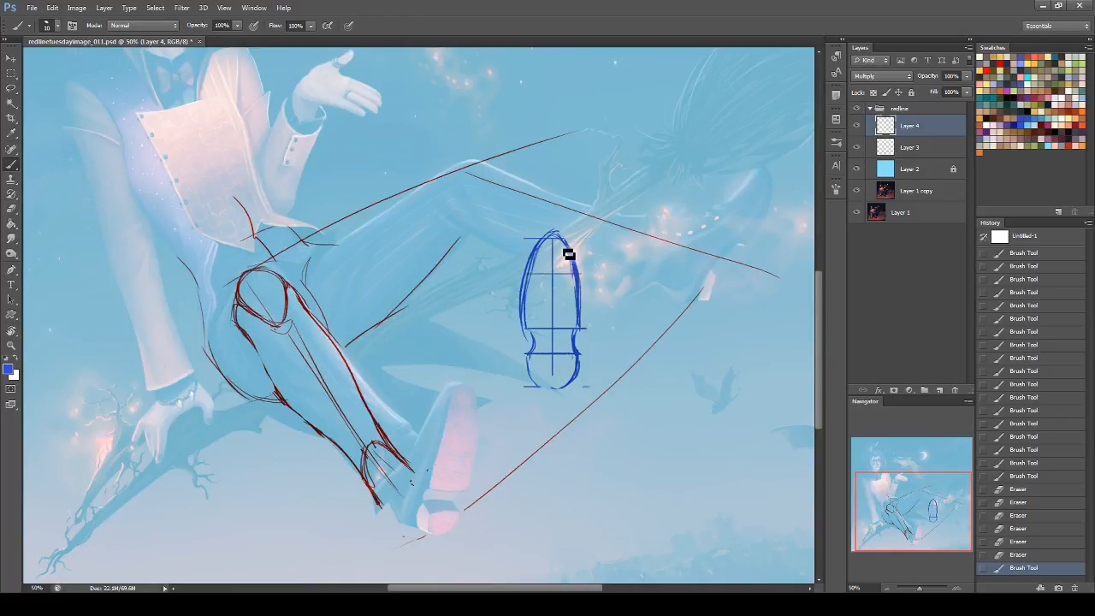
drag(566, 249, 564, 250)
mouse_move(550, 362)
mouse_down()
mouse_move(556, 384)
mouse_move(532, 364)
mouse_move(537, 379)
mouse_move(563, 386)
mouse_move(580, 370)
mouse_up()
key(ctrl+z)
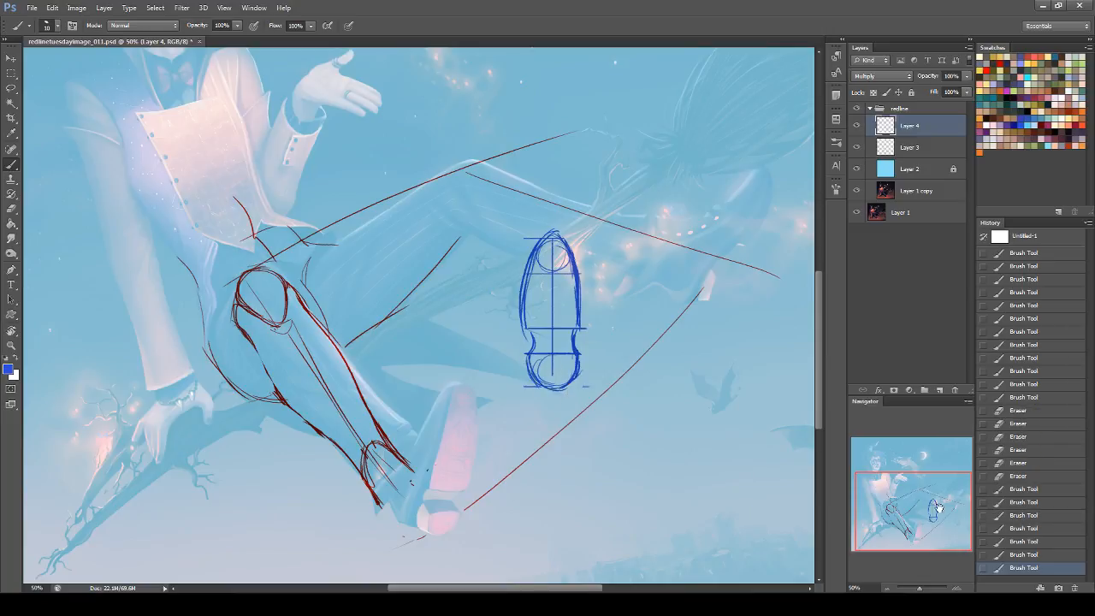
Free-transform the sole drawing onto the near lower leg, rotating, widening and skewing it to follow the shin's direction.
drag(940, 508, 941, 523)
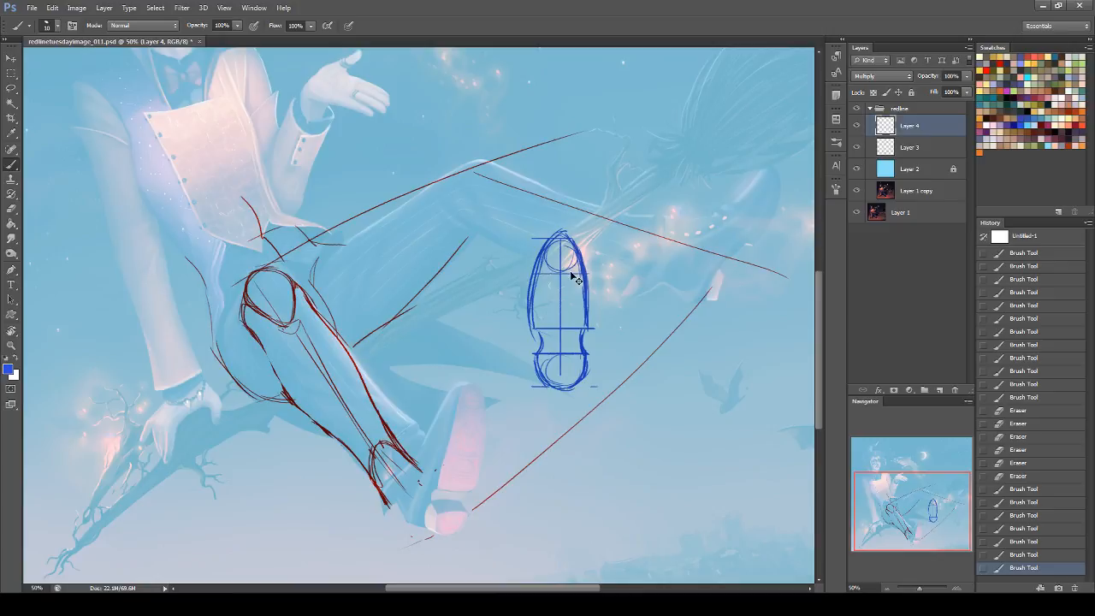
key(ctrl+t)
drag(585, 270, 547, 264)
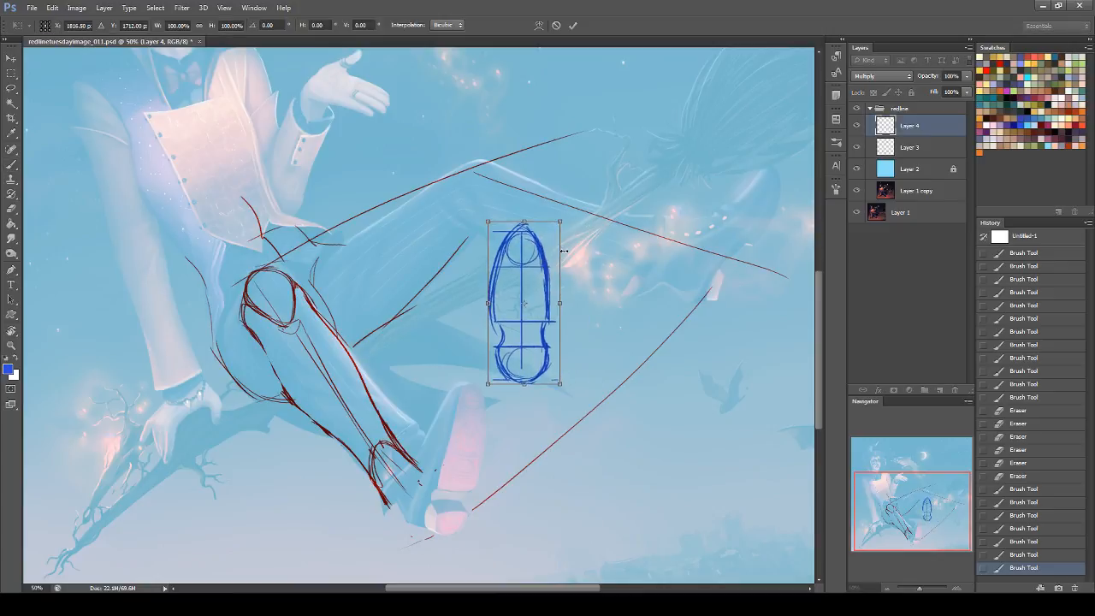
mouse_move(522, 219)
mouse_down()
mouse_move(521, 196)
mouse_move(635, 237)
mouse_move(762, 192)
mouse_move(403, 406)
mouse_move(392, 420)
mouse_move(407, 421)
mouse_move(420, 507)
mouse_up()
drag(552, 440, 480, 386)
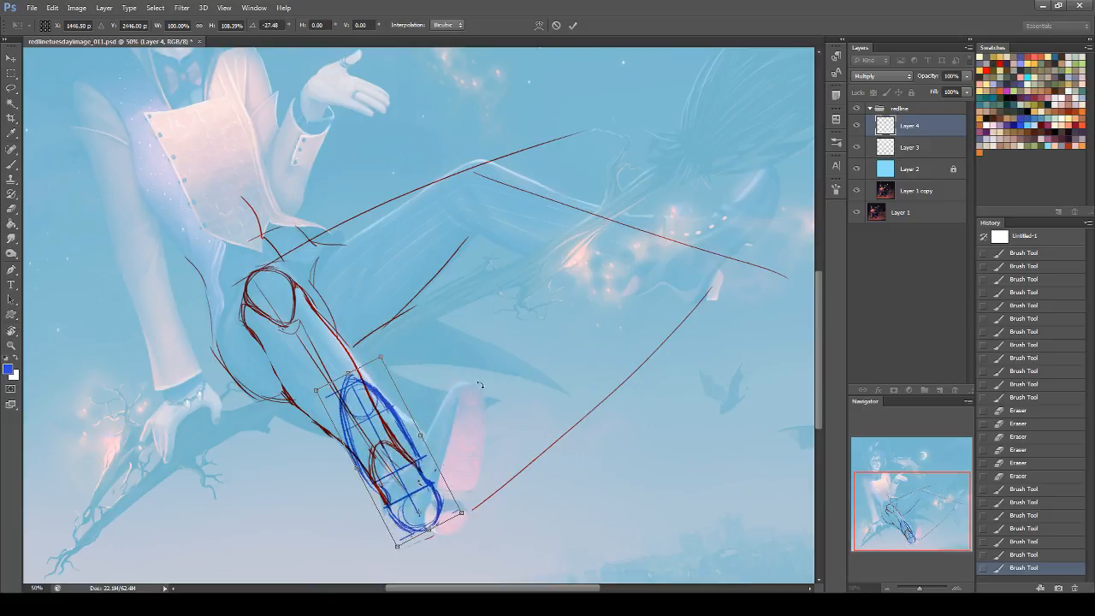
drag(428, 532, 425, 525)
mouse_move(349, 374)
mouse_down()
mouse_move(319, 402)
mouse_move(301, 402)
mouse_move(387, 368)
mouse_move(359, 386)
mouse_move(375, 472)
mouse_move(387, 467)
mouse_move(342, 378)
mouse_up()
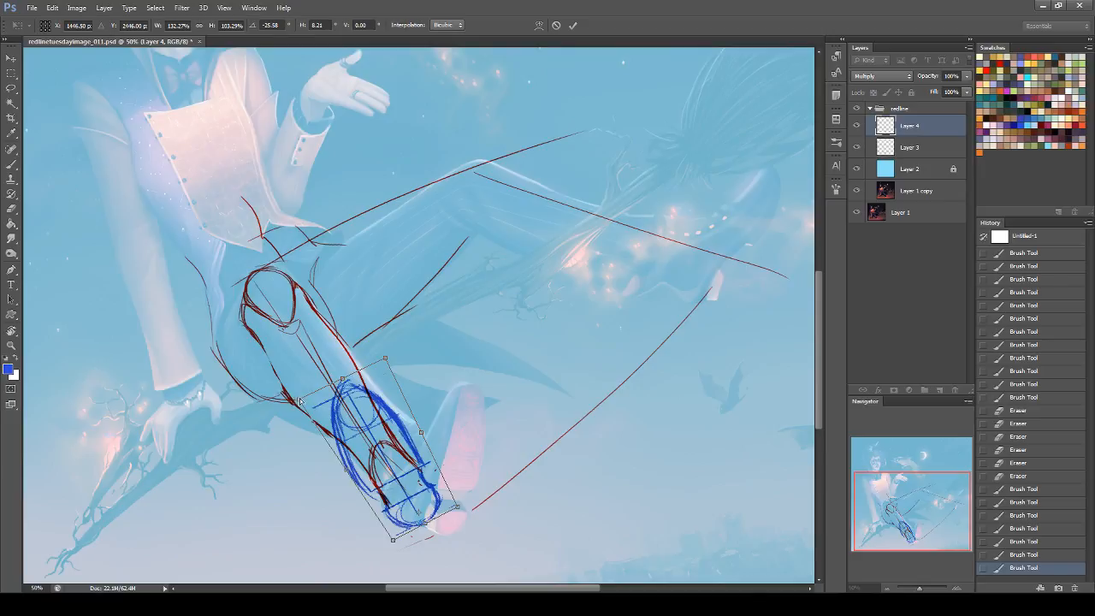
drag(300, 402, 299, 409)
drag(385, 356, 325, 354)
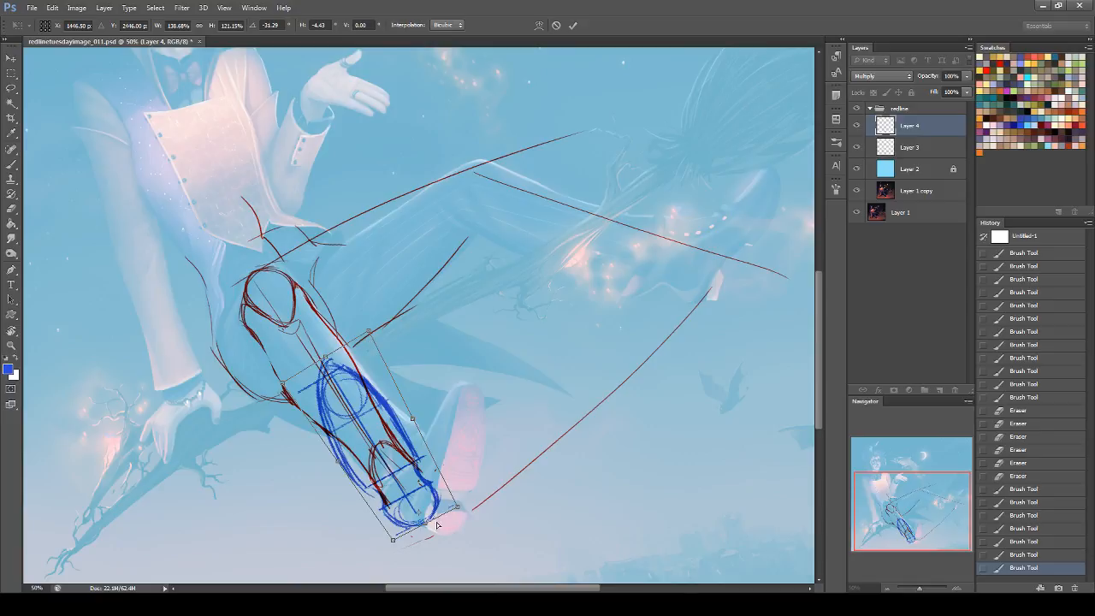
Squash and skew the sole into a short foreshortened shape over the near foot, and apply the transform.
mouse_move(329, 363)
mouse_down()
mouse_move(394, 440)
mouse_move(430, 525)
mouse_move(485, 574)
mouse_move(389, 449)
mouse_move(419, 401)
mouse_move(409, 403)
mouse_move(409, 383)
mouse_move(306, 430)
mouse_move(391, 399)
mouse_up()
mouse_move(326, 442)
mouse_down()
mouse_move(318, 438)
mouse_move(403, 428)
mouse_move(411, 389)
mouse_move(442, 447)
mouse_up()
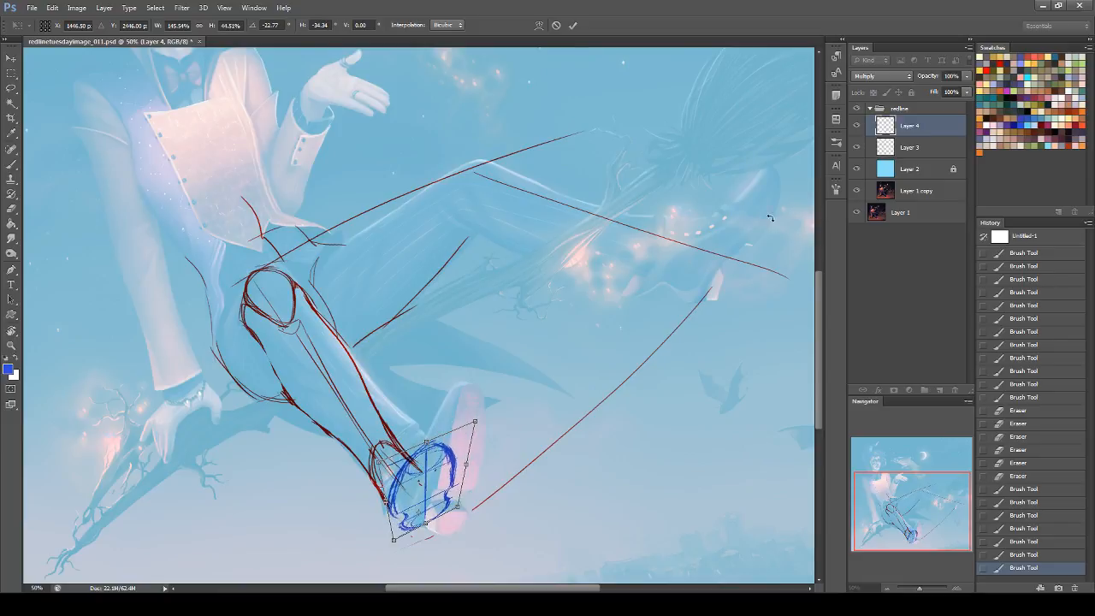
drag(421, 445, 370, 475)
mouse_move(470, 426)
mouse_down()
mouse_move(433, 464)
mouse_move(421, 447)
mouse_up()
key(Return)
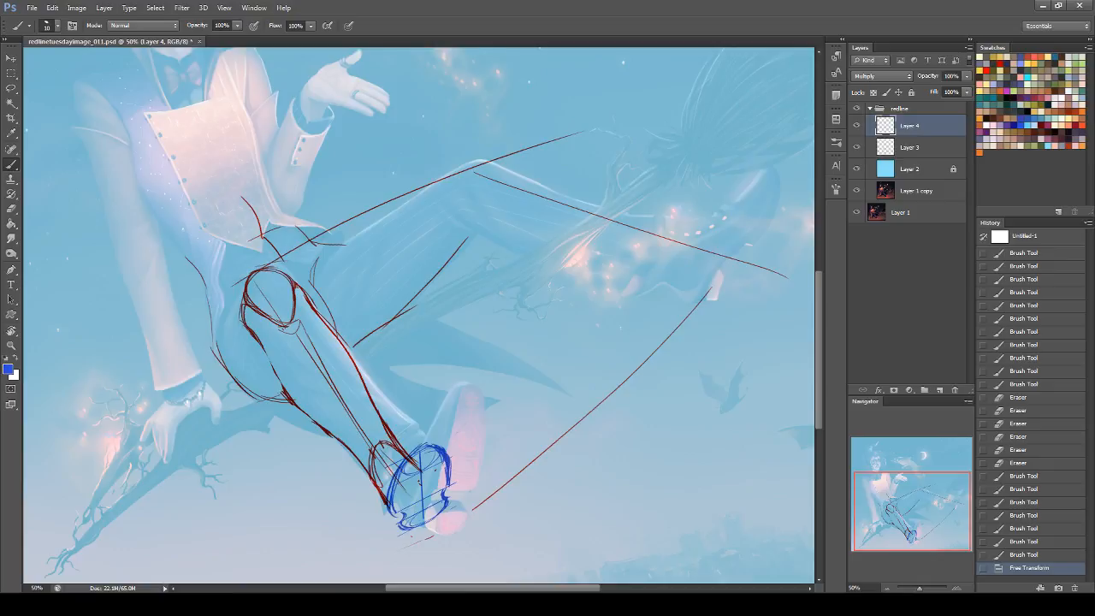
Touch up the top of the foreshortened sole and erase the stray lines around its outline.
mouse_move(420, 462)
mouse_down()
mouse_move(411, 452)
mouse_move(444, 461)
mouse_up()
drag(404, 447, 435, 446)
key(ctrl+z)
key(ctrl+z)
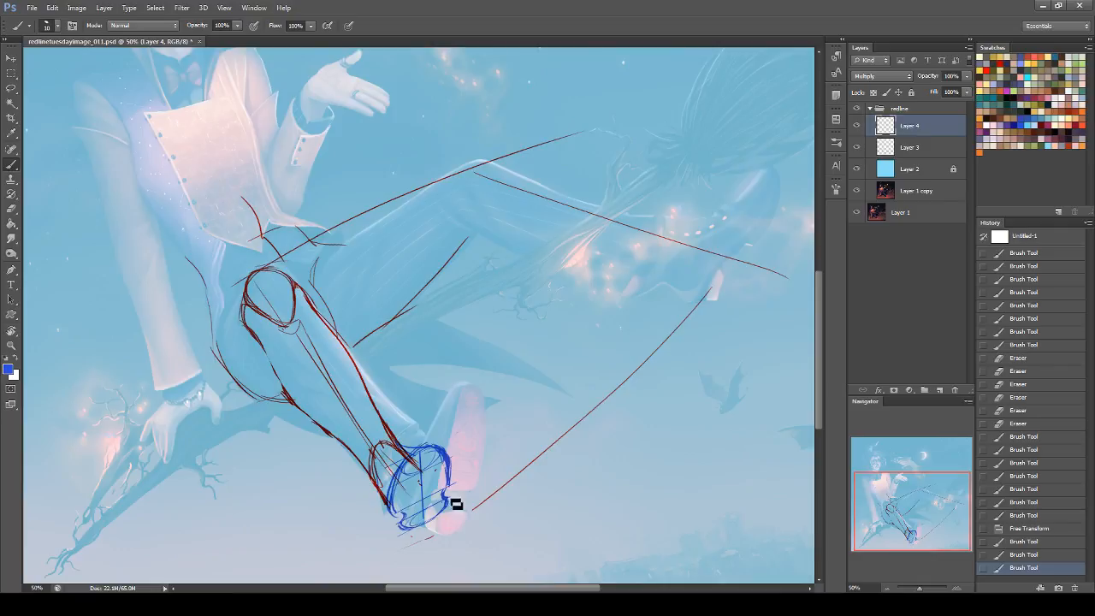
key(e)
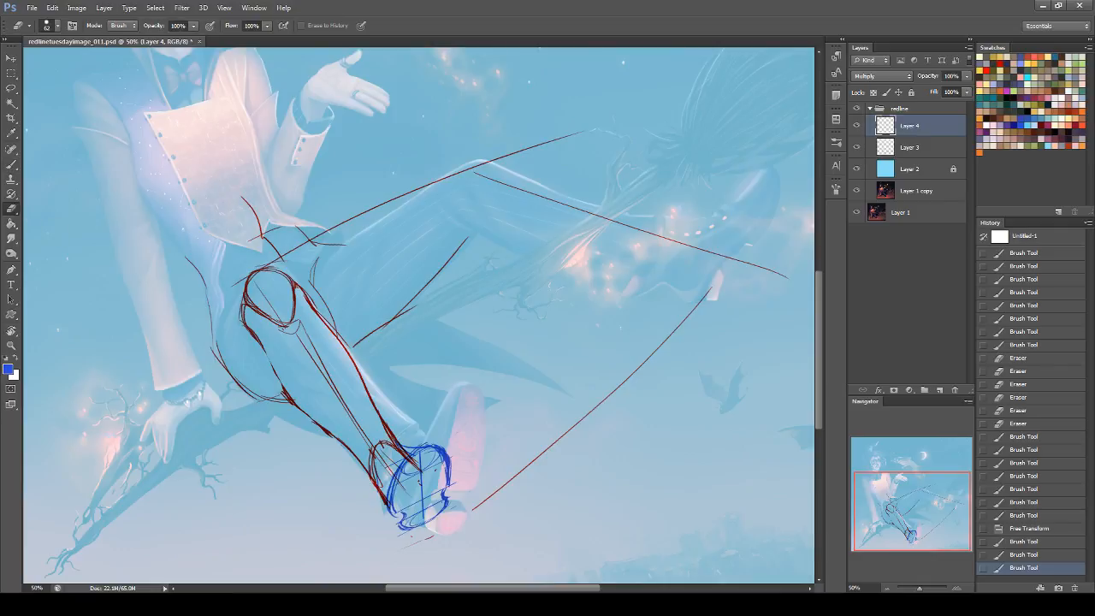
mouse_move(405, 437)
mouse_down()
mouse_move(436, 439)
mouse_move(459, 469)
mouse_move(461, 500)
mouse_up()
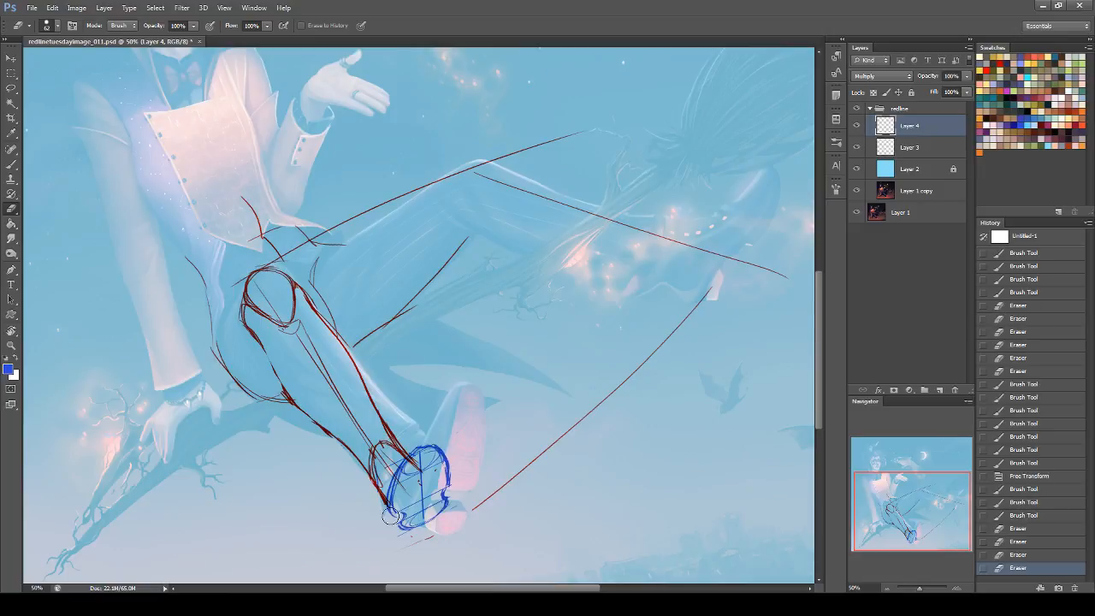
Shift the sole slightly down and to the right, and draw the heel's back contour up to the ankle.
key(v)
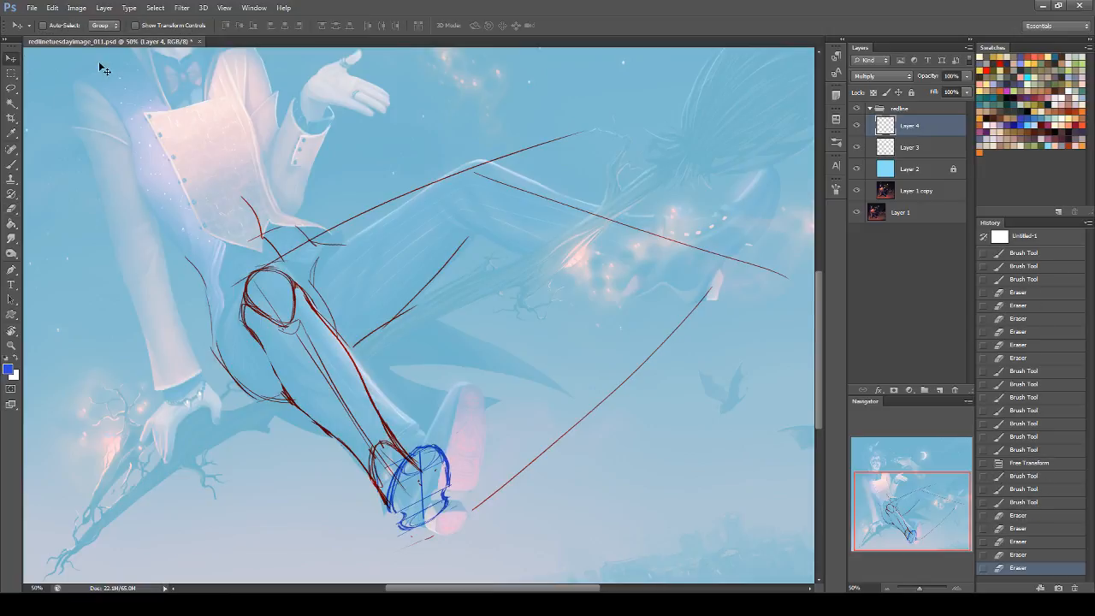
drag(428, 506, 438, 517)
click(9, 162)
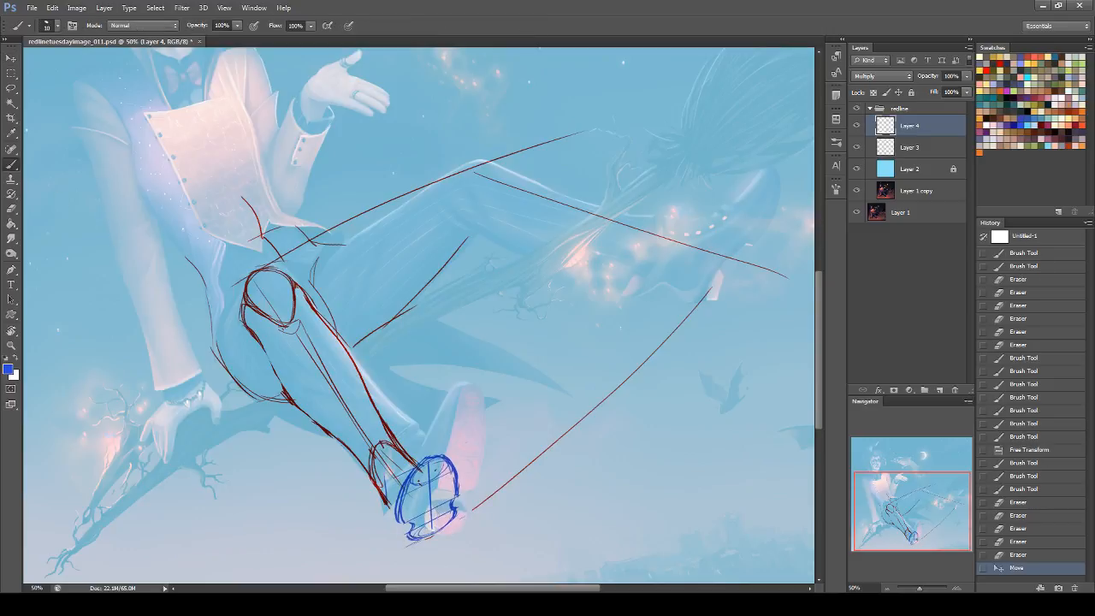
drag(407, 538, 397, 518)
drag(409, 536, 384, 508)
mouse_move(397, 525)
mouse_down()
mouse_move(382, 493)
mouse_move(389, 514)
mouse_up()
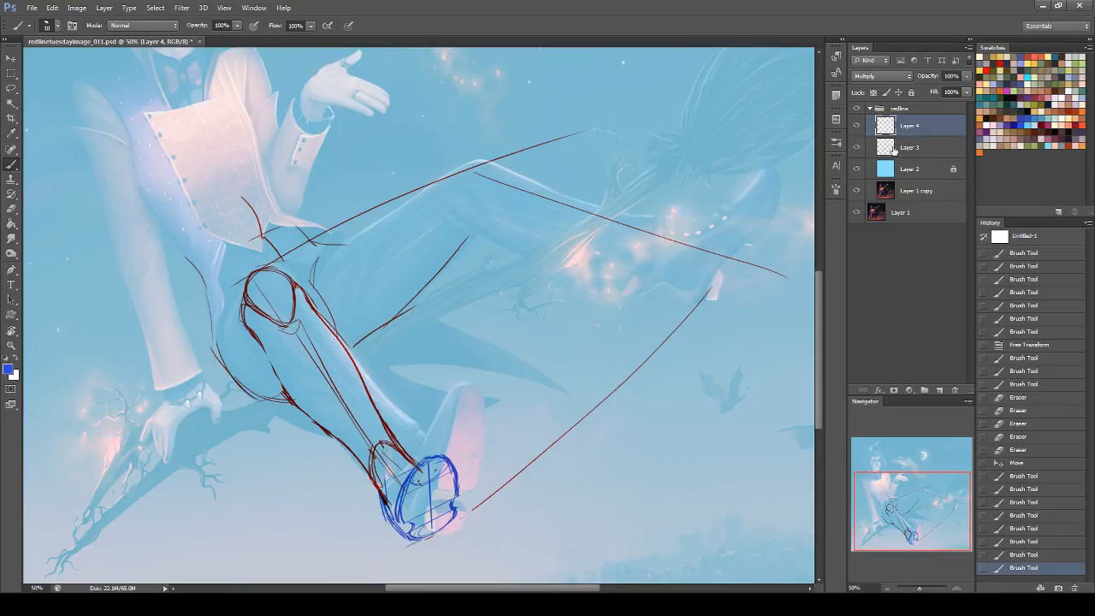
Try to sketch the back of the shoe opening as a flared curve around the ankle.
click(859, 109)
click(858, 109)
drag(400, 477, 310, 485)
key(ctrl+z)
drag(398, 477, 342, 492)
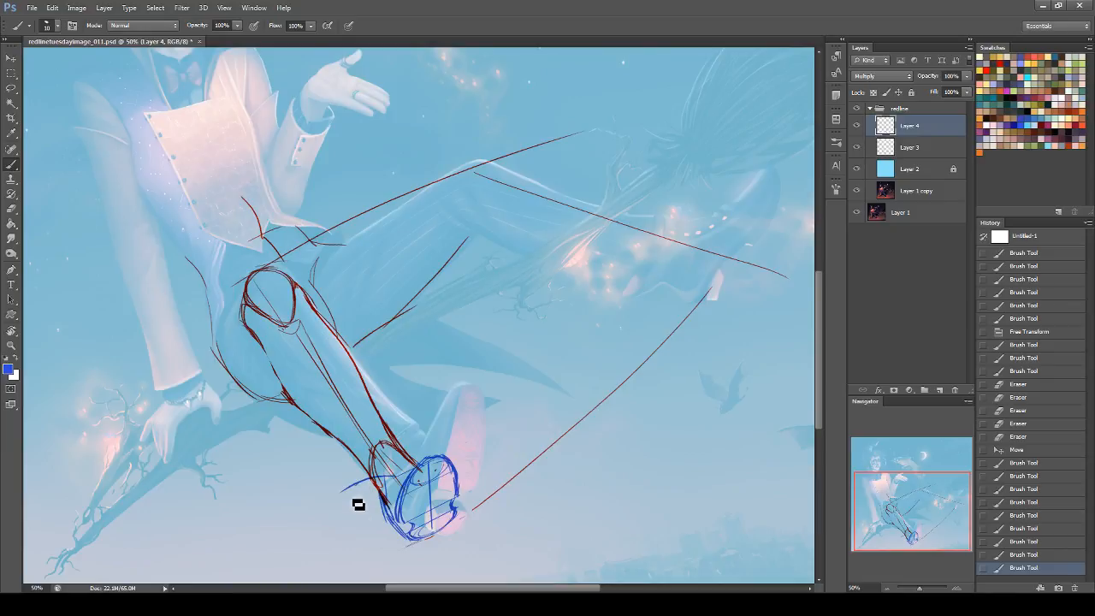
drag(371, 488, 356, 508)
click(364, 511)
click(408, 496)
click(418, 490)
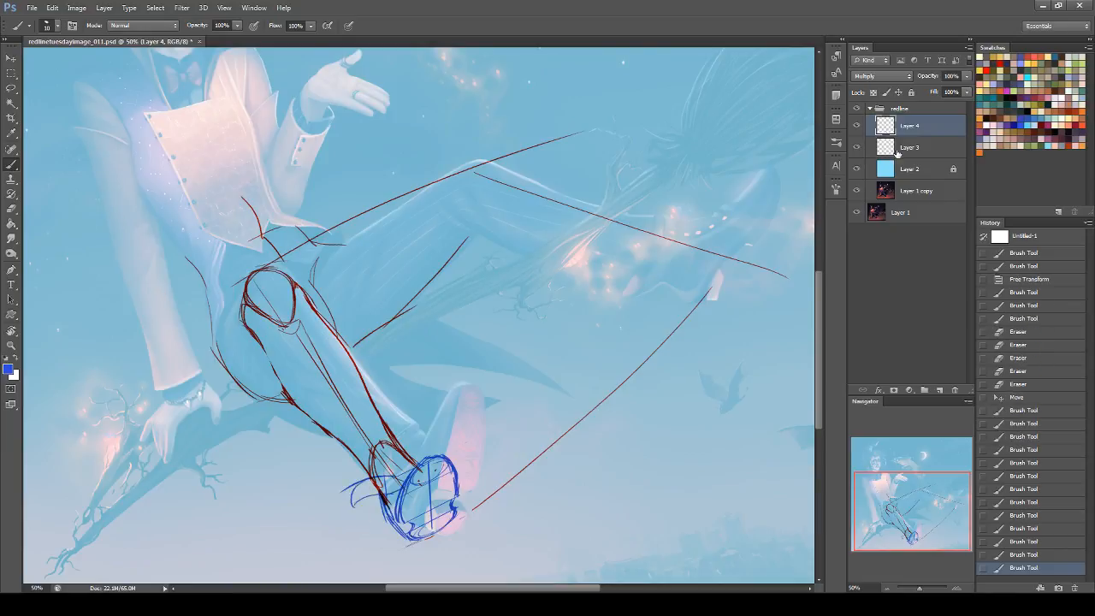
Compare the redline with the original painting, and step back through the history to undo the ankle curve strokes.
click(857, 110)
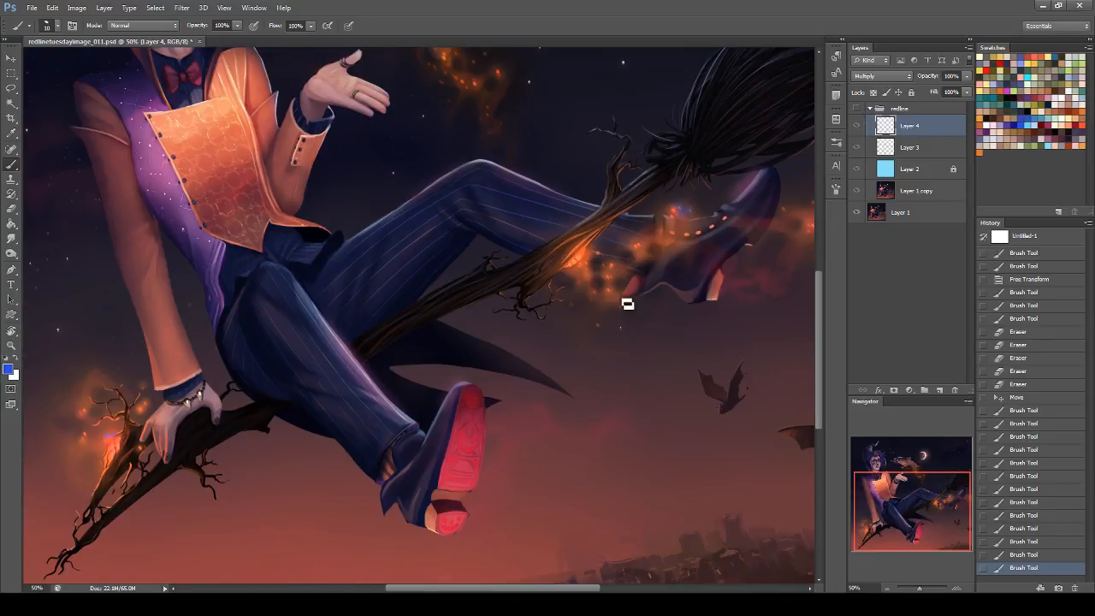
click(856, 110)
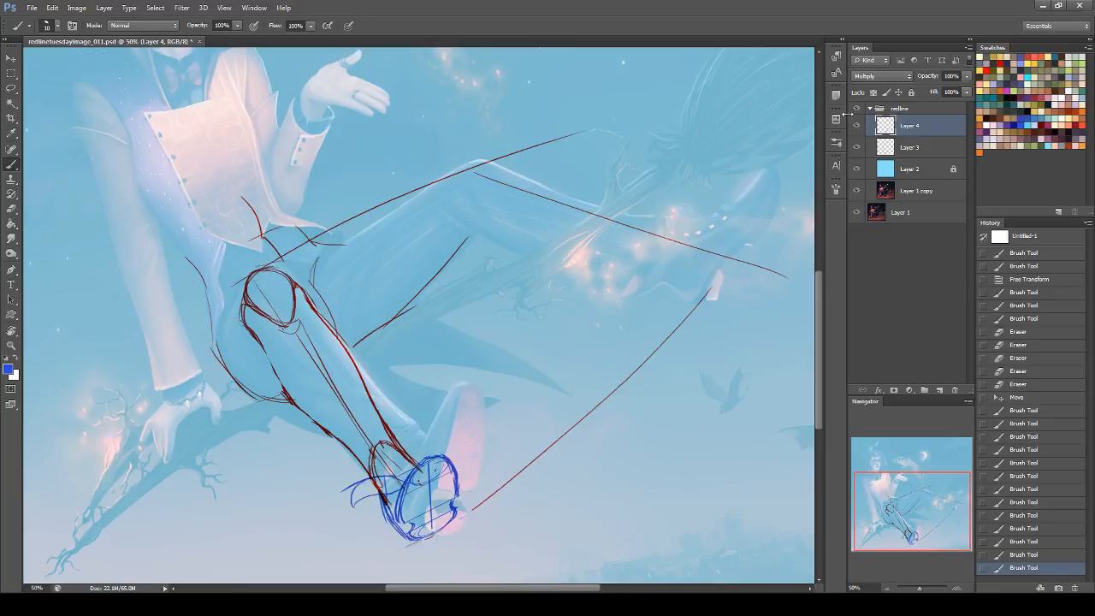
click(1013, 554)
click(1022, 542)
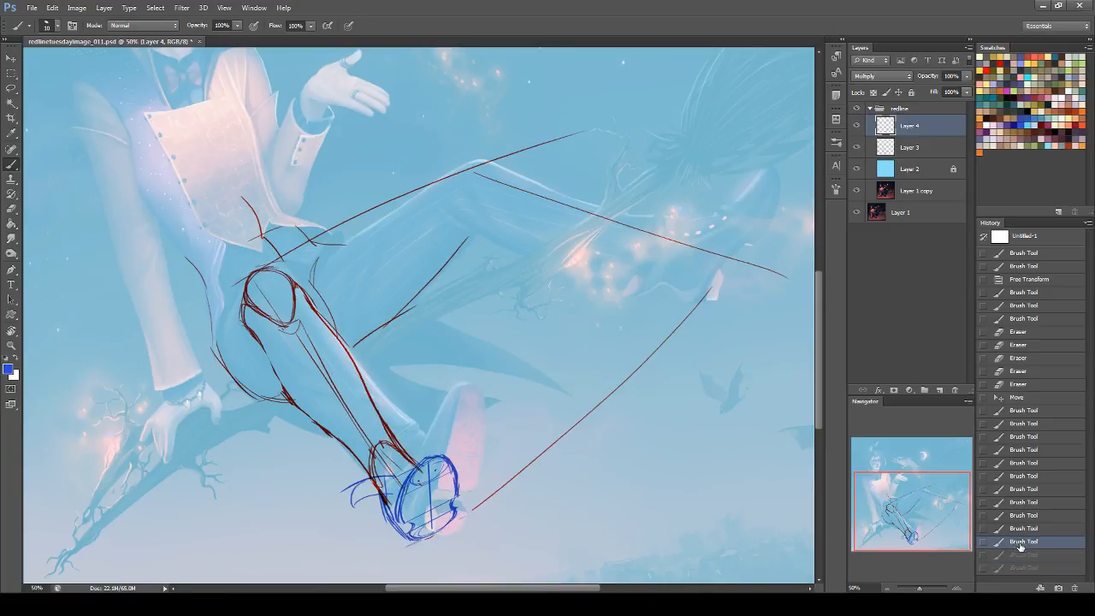
click(1033, 516)
click(1025, 505)
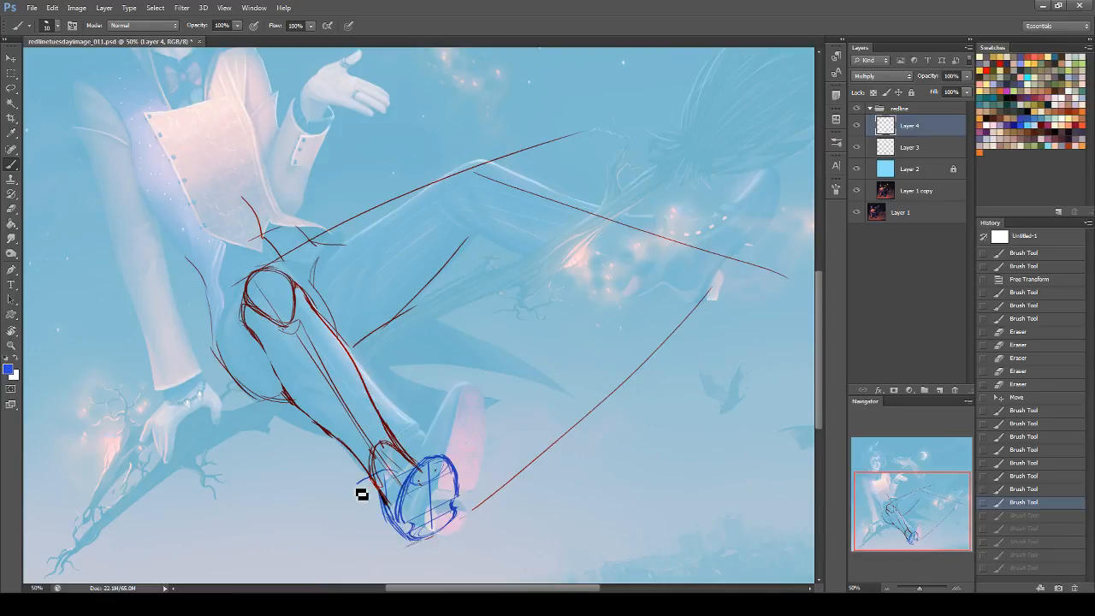
key(ctrl+z)
Redraw the shoe opening around the ankle, and strengthen the shoe's upper edge, heel corner and sole cross line.
mouse_move(355, 484)
mouse_down()
mouse_move(397, 469)
mouse_move(393, 479)
mouse_up()
mouse_move(387, 470)
mouse_down()
mouse_move(440, 457)
mouse_move(452, 466)
mouse_move(436, 461)
mouse_move(396, 489)
mouse_move(424, 469)
mouse_up()
drag(400, 528, 414, 545)
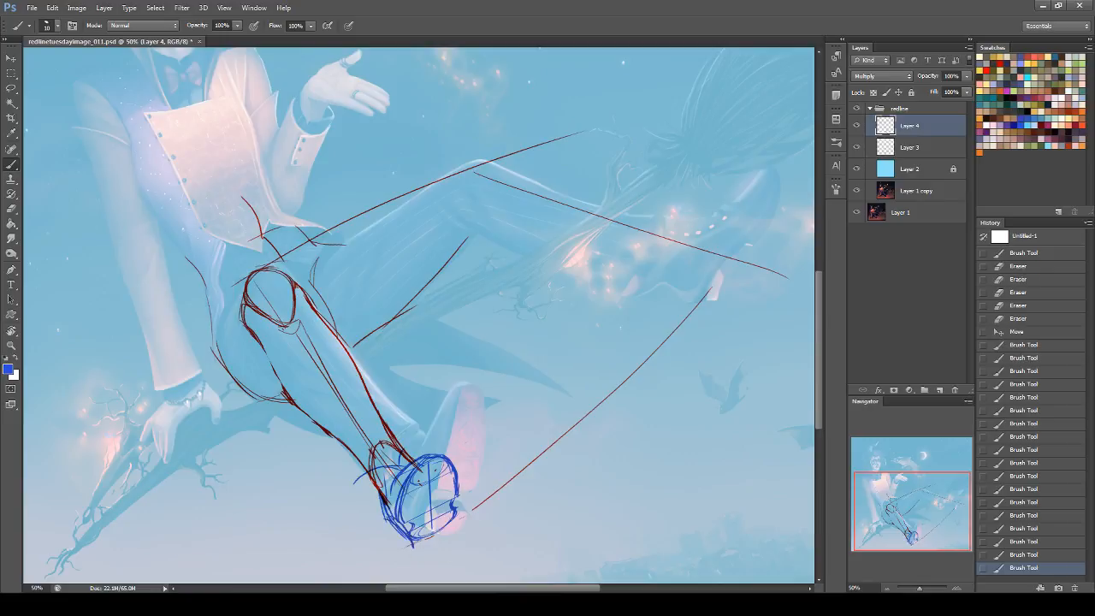
mouse_move(368, 479)
mouse_down()
mouse_move(379, 492)
mouse_move(360, 486)
mouse_move(385, 498)
mouse_move(354, 482)
mouse_up()
mouse_move(411, 458)
mouse_down()
mouse_move(408, 443)
mouse_move(417, 464)
mouse_up()
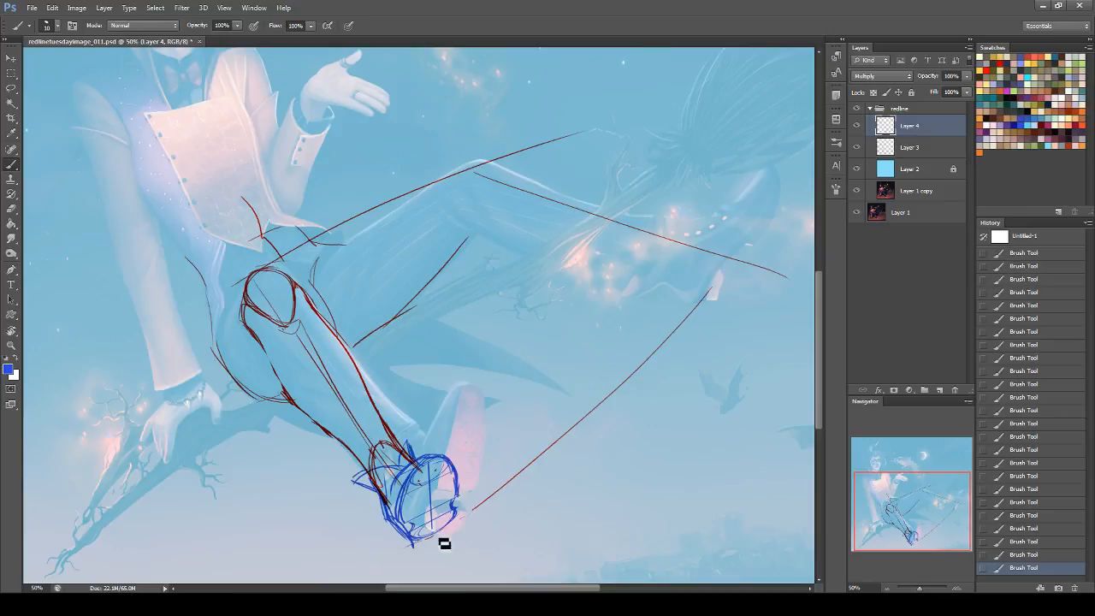
drag(411, 505, 460, 508)
Sketch the heel block in teal below the sole, with its upper edge and curved lower edge, over the blue construction.
click(870, 588)
text(200)
key(Return)
drag(929, 517, 927, 546)
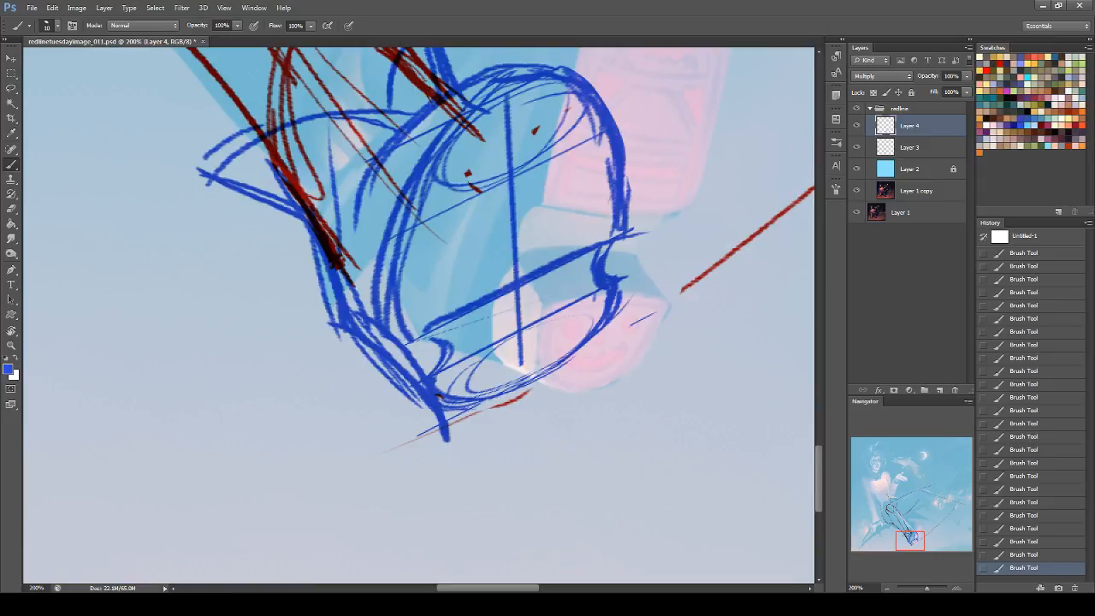
key(ctrl+s)
mouse_move(904, 541)
mouse_down()
mouse_move(977, 490)
mouse_move(971, 506)
mouse_move(882, 535)
mouse_move(904, 546)
mouse_move(913, 538)
mouse_up()
drag(454, 414, 623, 341)
key(ctrl+z)
mouse_move(469, 475)
mouse_down()
mouse_move(489, 501)
mouse_move(490, 486)
mouse_move(662, 383)
mouse_up()
drag(495, 471, 615, 410)
mouse_move(531, 446)
mouse_down()
mouse_move(654, 385)
mouse_move(651, 365)
mouse_up()
mouse_move(525, 492)
mouse_down()
mouse_move(649, 428)
mouse_move(665, 399)
mouse_move(659, 410)
mouse_up()
Draw the sole's cross line, vertical centre line and side contours in teal over the blue sketch.
mouse_move(437, 423)
mouse_down()
mouse_move(676, 308)
mouse_move(577, 380)
mouse_move(673, 309)
mouse_up()
drag(557, 160, 562, 347)
drag(562, 184, 568, 376)
drag(417, 370, 443, 428)
mouse_move(423, 372)
mouse_down()
mouse_move(466, 195)
mouse_move(564, 151)
mouse_move(616, 162)
mouse_move(659, 304)
mouse_up()
drag(632, 192, 649, 312)
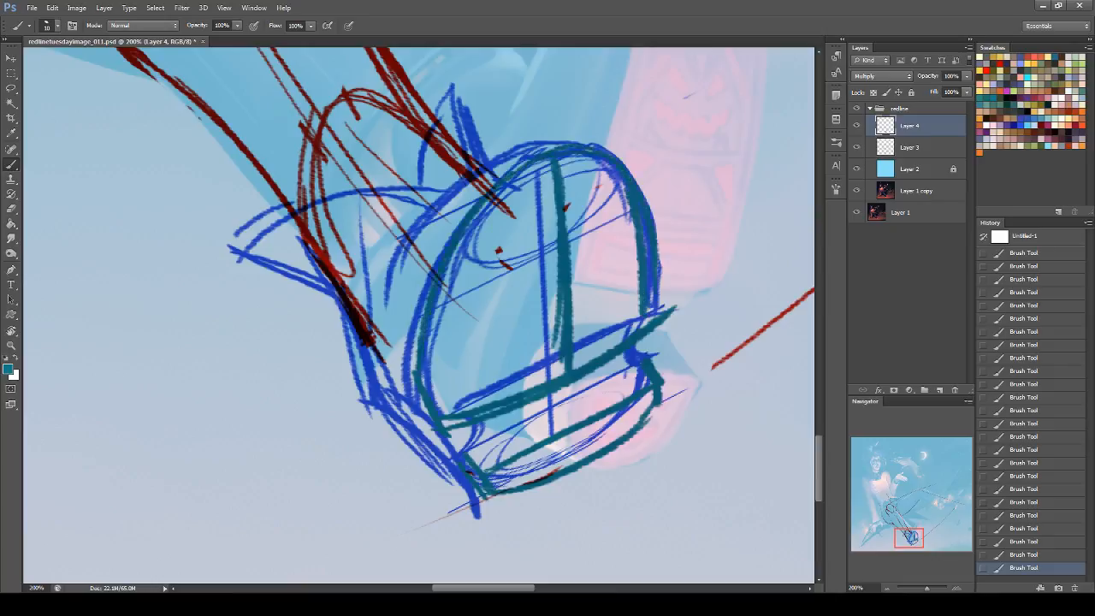
Erase the leftover blue construction lines inside the sole with a larger eraser tip.
click(11, 208)
key(ctrl+s)
click(52, 25)
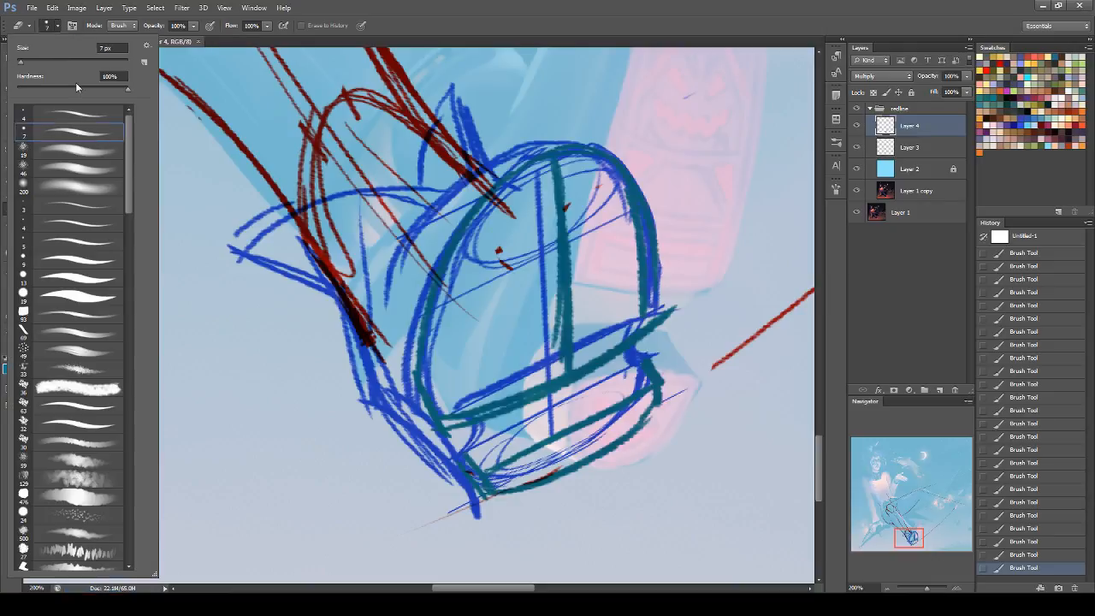
mouse_move(513, 385)
mouse_down()
mouse_move(462, 407)
mouse_move(544, 363)
mouse_up()
drag(534, 179, 550, 362)
drag(534, 257, 552, 358)
mouse_move(544, 183)
mouse_down()
mouse_move(553, 385)
mouse_move(438, 334)
mouse_move(493, 267)
mouse_move(453, 354)
mouse_up()
drag(440, 288, 417, 396)
key(ctrl+z)
mouse_move(625, 160)
mouse_down()
mouse_move(570, 225)
mouse_move(609, 300)
mouse_up()
mouse_move(649, 226)
mouse_down()
mouse_move(599, 343)
mouse_move(582, 347)
mouse_up()
drag(597, 201, 585, 270)
Erase the stray blue lines along the back of the shoe and around the heel, and trim the cross line's overshooting end.
mouse_move(366, 293)
mouse_down()
mouse_move(378, 372)
mouse_move(426, 435)
mouse_up()
drag(406, 414, 414, 426)
mouse_move(627, 377)
mouse_down()
mouse_move(638, 377)
mouse_move(471, 449)
mouse_move(464, 464)
mouse_move(627, 404)
mouse_move(522, 467)
mouse_up()
mouse_move(616, 411)
mouse_down()
mouse_move(651, 359)
mouse_move(664, 368)
mouse_up()
mouse_move(438, 457)
mouse_down()
mouse_move(455, 483)
mouse_move(481, 511)
mouse_up()
drag(668, 292, 657, 325)
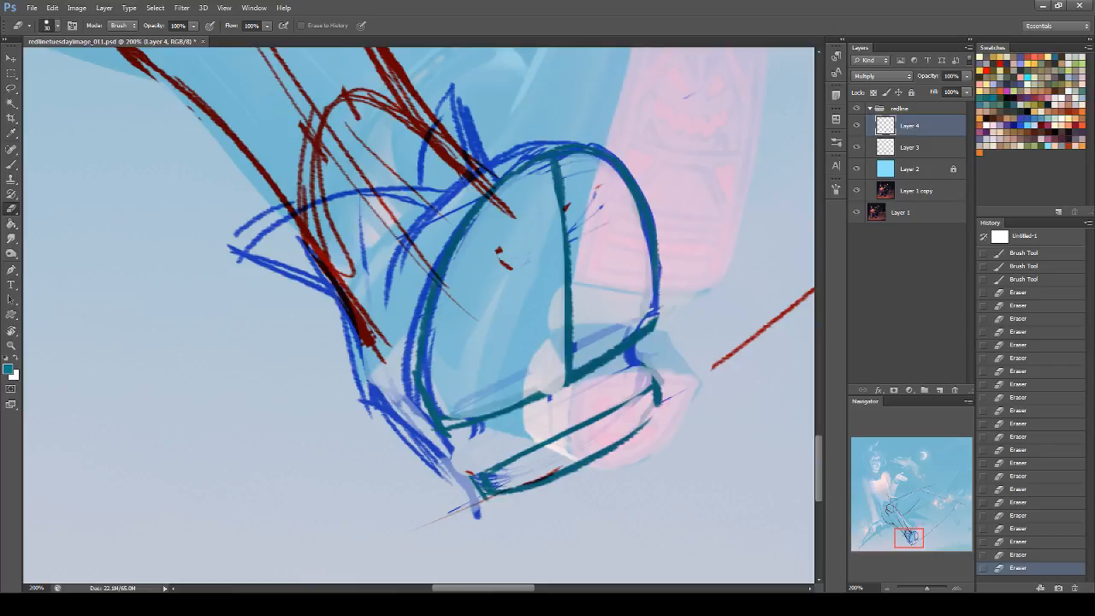
Redraw the heel's outline in teal and thicken the band between the sole and the heel.
click(11, 165)
mouse_move(491, 474)
mouse_down()
mouse_move(470, 443)
mouse_move(486, 470)
mouse_up()
mouse_move(470, 447)
mouse_down()
mouse_move(488, 474)
mouse_move(599, 379)
mouse_up()
mouse_move(469, 440)
mouse_down()
mouse_move(577, 396)
mouse_move(598, 380)
mouse_move(589, 376)
mouse_move(628, 363)
mouse_move(624, 374)
mouse_move(626, 360)
mouse_move(660, 395)
mouse_move(653, 386)
mouse_move(657, 421)
mouse_up()
drag(659, 405, 640, 430)
drag(471, 452, 482, 488)
drag(548, 396, 472, 428)
drag(659, 347, 584, 376)
Erase the blue remnants above the sole's cross band and the lower end of the centre line.
key(e)
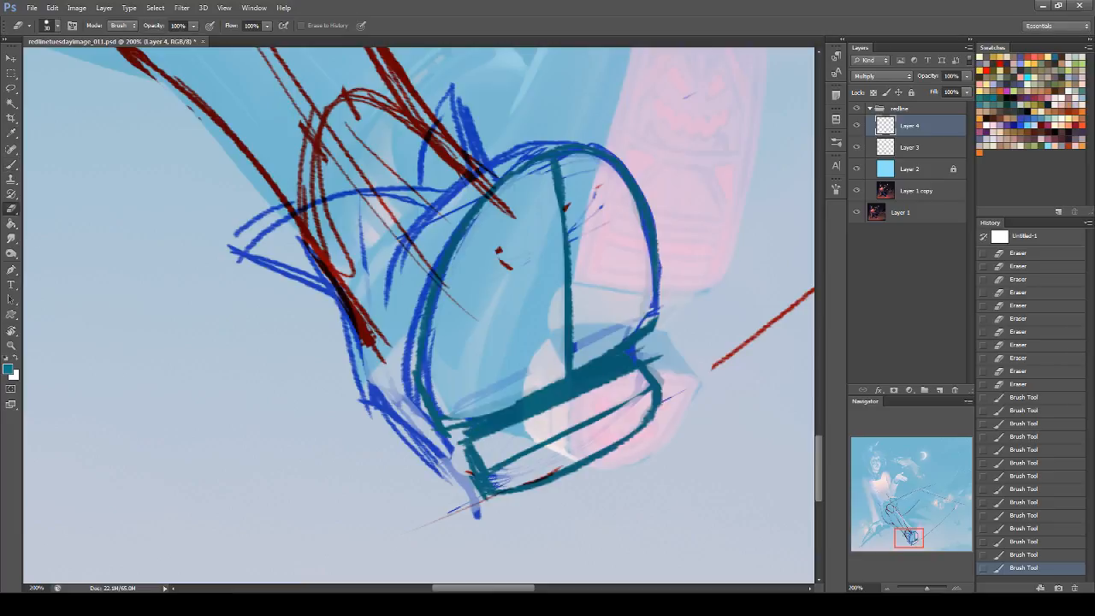
drag(476, 399, 612, 325)
key(ctrl+z)
drag(475, 395, 608, 325)
drag(541, 386, 644, 328)
drag(620, 339, 642, 347)
drag(226, 251, 265, 264)
Erase the blue double contour running from the back of the shoe down to the heel.
drag(380, 396, 440, 467)
mouse_move(376, 367)
mouse_down()
mouse_move(421, 452)
mouse_move(453, 479)
mouse_up()
drag(399, 422, 445, 469)
mouse_move(413, 424)
mouse_down()
mouse_move(437, 439)
mouse_move(481, 517)
mouse_up()
drag(476, 476, 487, 500)
Draw a teal contour curving from the back of the shoe into the heel, and darken the heel's side edge.
click(18, 168)
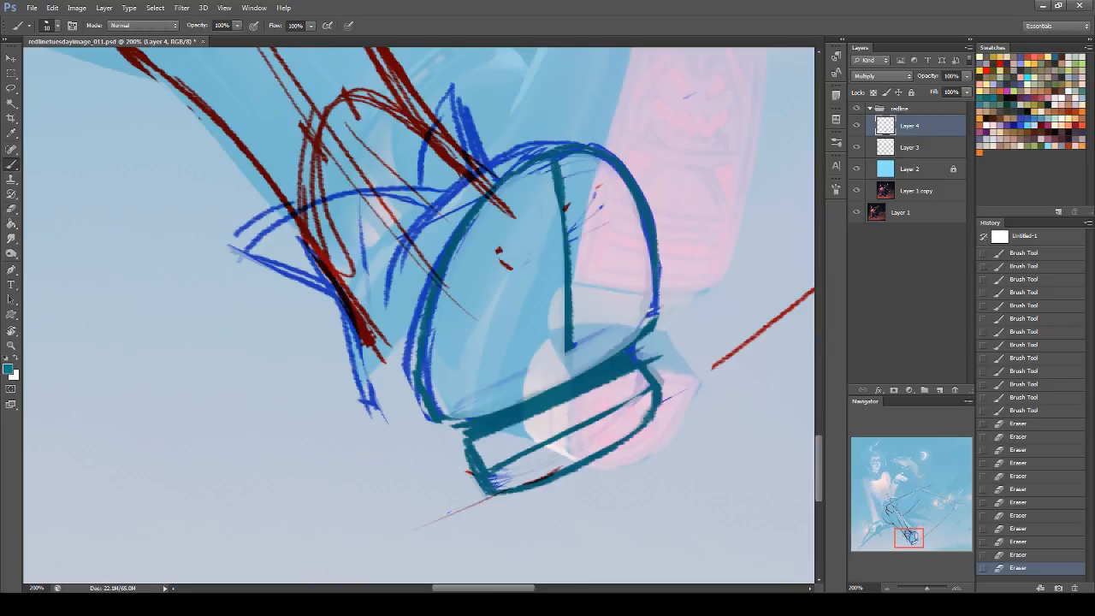
drag(373, 409, 460, 467)
drag(394, 438, 459, 452)
drag(433, 446, 477, 485)
drag(462, 467, 484, 491)
drag(459, 451, 479, 484)
drag(467, 467, 492, 493)
drag(918, 530, 919, 529)
drag(458, 288, 523, 235)
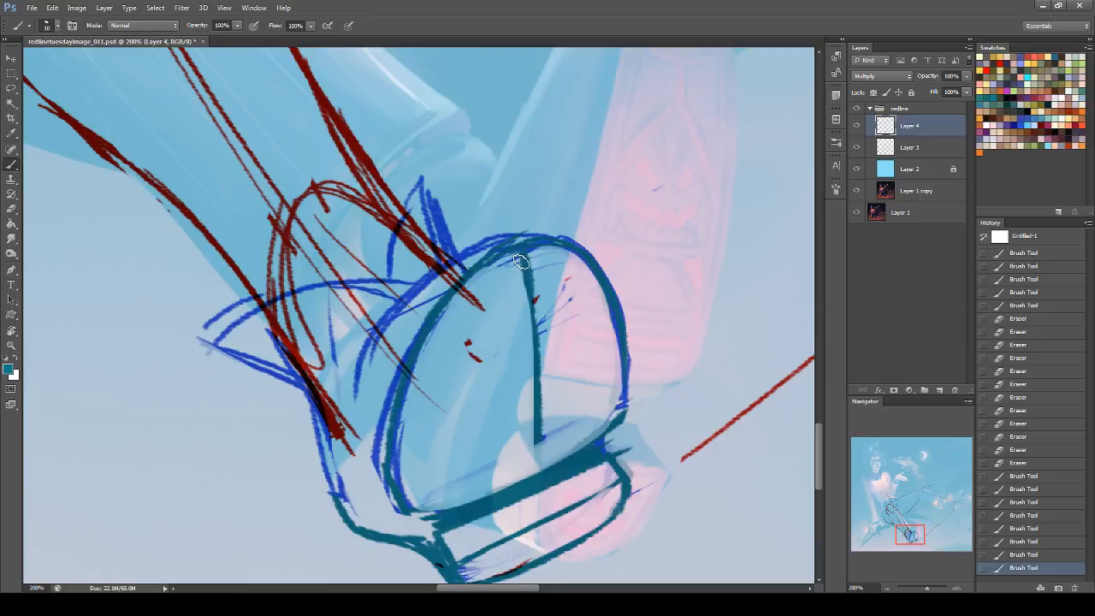
Flip the canvas horizontally, then lasso the heel block and shift it slightly toward the back of the shoe.
key(ctrl+shift+h)
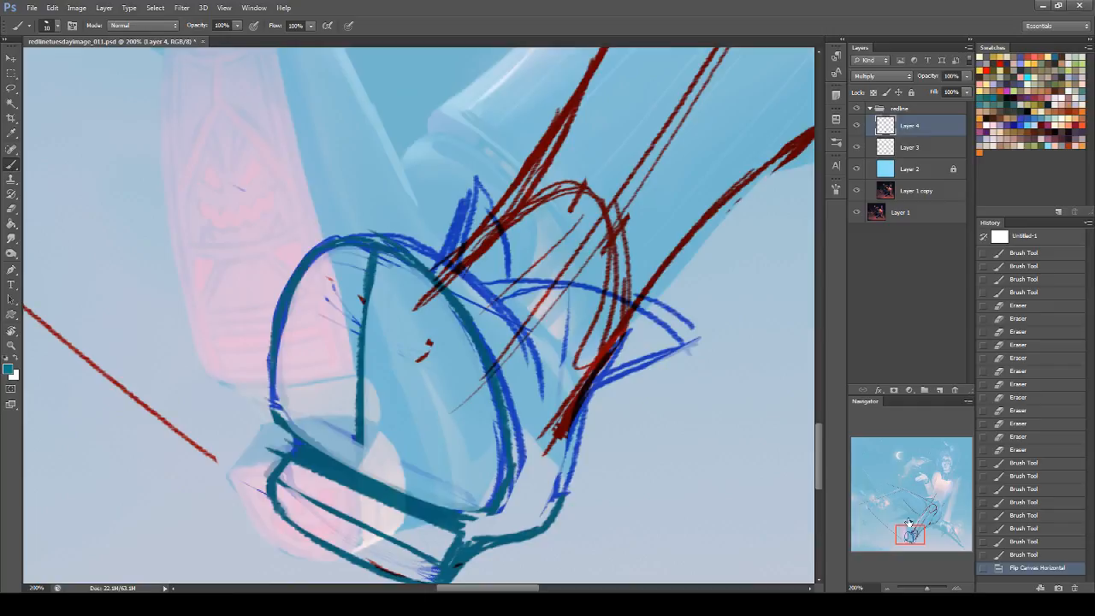
drag(917, 532, 920, 538)
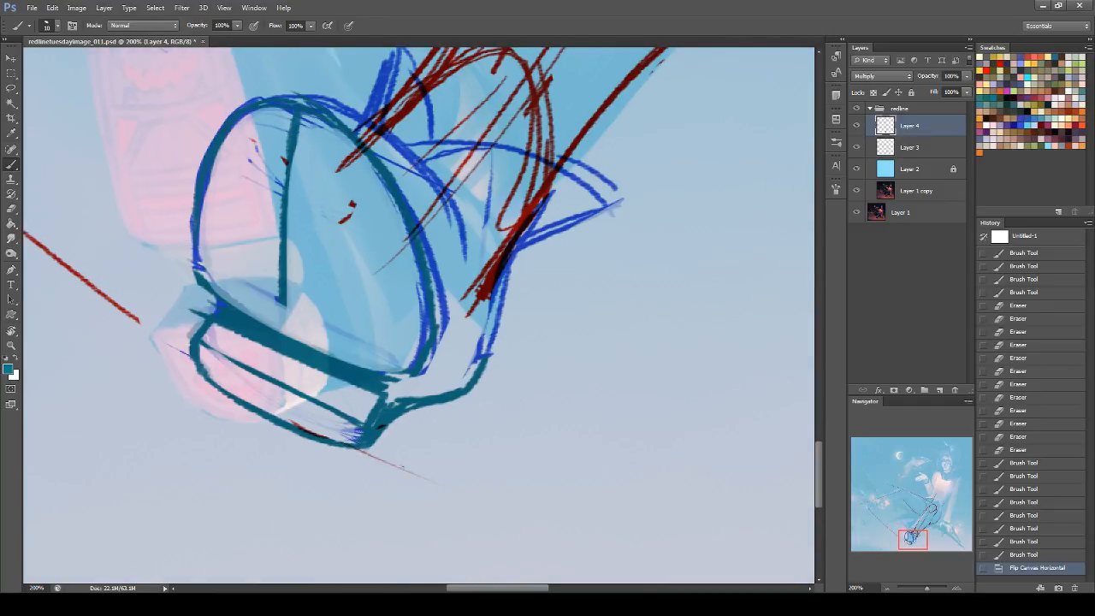
click(11, 89)
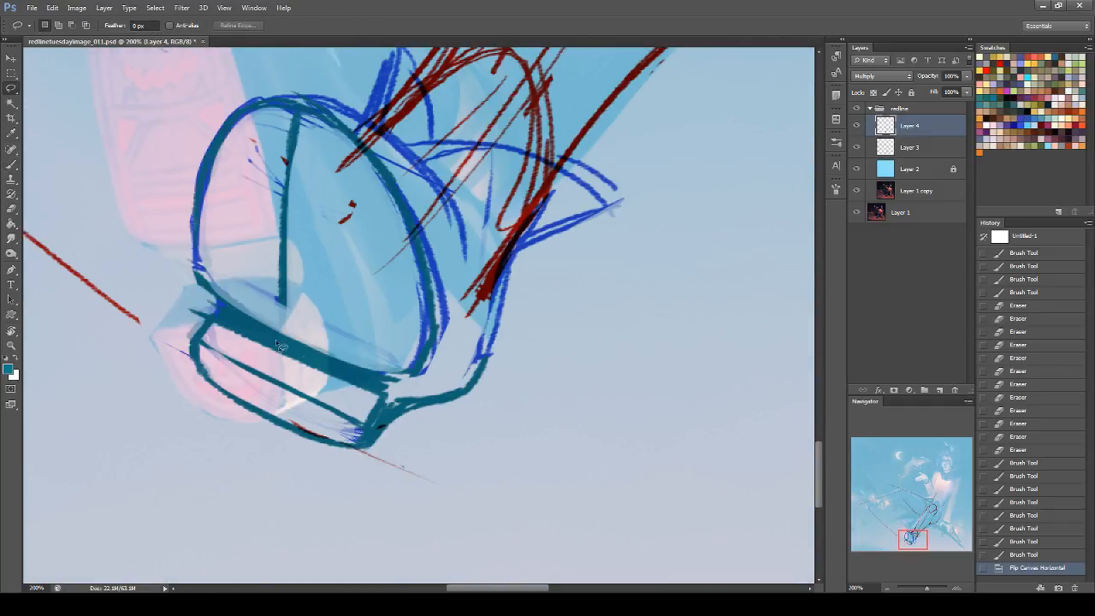
mouse_move(231, 315)
mouse_down()
mouse_move(407, 401)
mouse_move(245, 457)
mouse_move(243, 295)
mouse_move(224, 307)
mouse_up()
key(ctrl+t)
drag(363, 394, 379, 404)
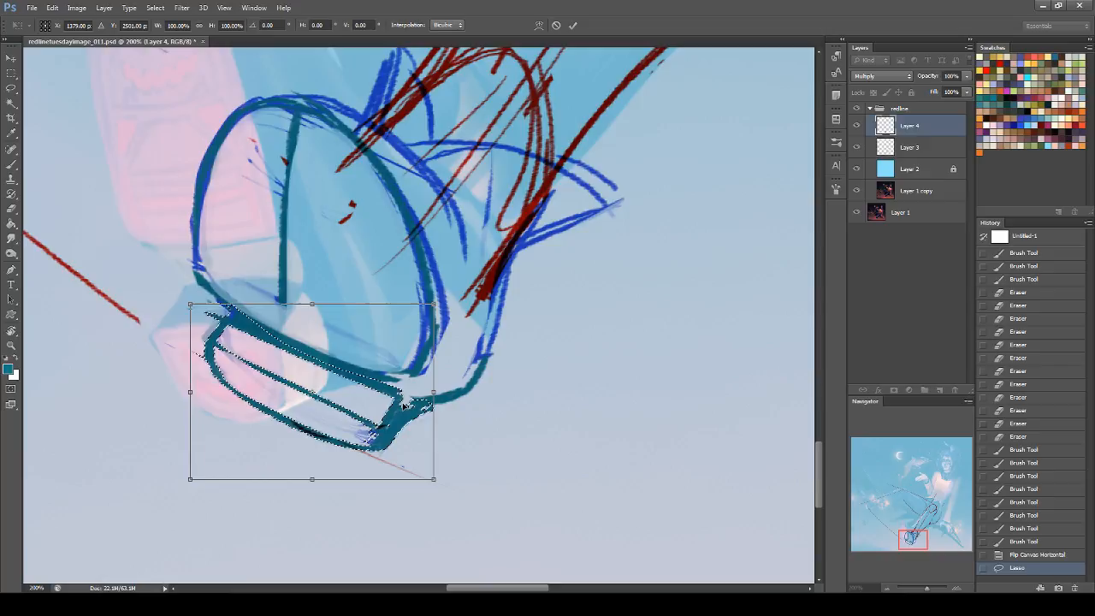
key(Return)
key(ctrl+d)
Draw a second teal contour above the sole's rounded edge to show the thickness of the shoe's upper.
drag(907, 537, 900, 528)
click(11, 161)
mouse_move(315, 249)
mouse_down()
mouse_move(403, 197)
mouse_move(460, 231)
mouse_move(528, 297)
mouse_up()
drag(411, 202, 462, 235)
drag(505, 278, 553, 361)
drag(382, 207, 489, 252)
Erase the rough edges of the new upper contour to thin it around the front of the shoe.
click(2, 206)
click(11, 208)
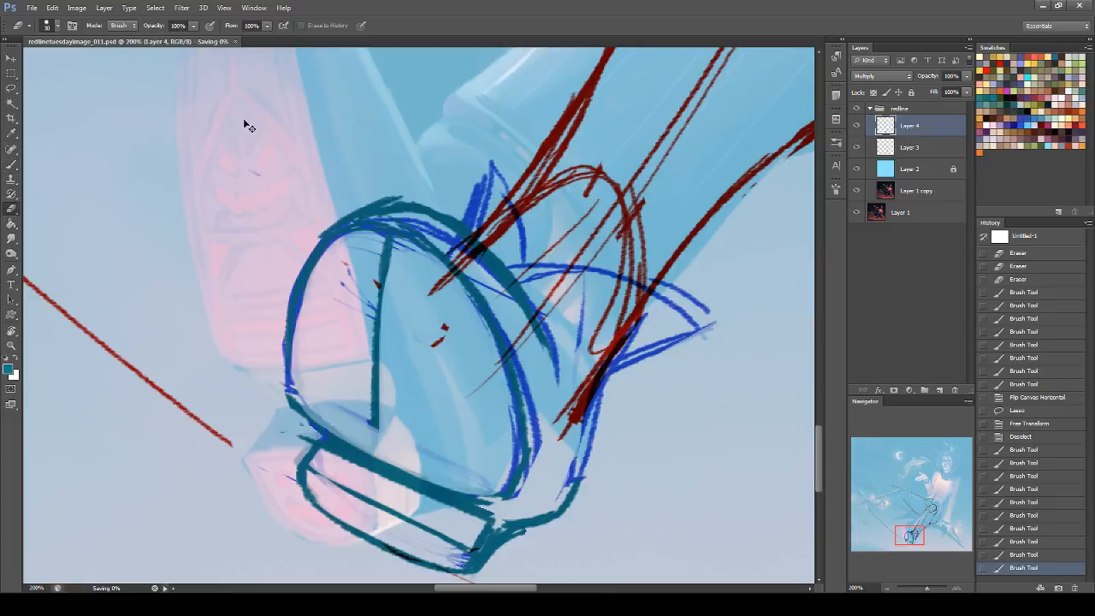
click(386, 188)
drag(341, 201, 394, 196)
mouse_move(370, 199)
mouse_down()
mouse_move(416, 200)
mouse_move(524, 317)
mouse_up()
key(ctrl+z)
drag(387, 212, 474, 259)
drag(415, 226, 514, 315)
drag(485, 265, 550, 357)
drag(522, 308, 539, 365)
Erase the top of the sole's centre line and the blue contour running along the sole's back edge.
mouse_move(359, 241)
mouse_down()
mouse_move(414, 259)
mouse_move(383, 254)
mouse_up()
mouse_move(378, 255)
mouse_down()
mouse_move(407, 250)
mouse_move(376, 231)
mouse_move(377, 205)
mouse_up()
click(546, 296)
drag(629, 313, 617, 348)
mouse_move(533, 277)
mouse_down()
mouse_move(578, 272)
mouse_move(575, 354)
mouse_up()
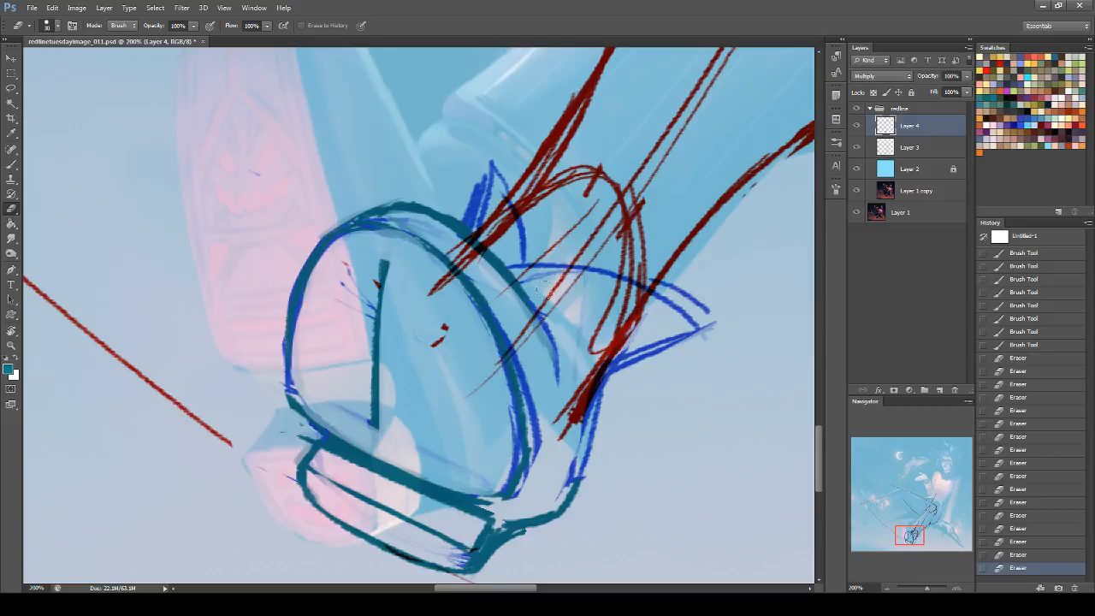
click(552, 305)
click(537, 417)
drag(534, 404, 527, 473)
drag(537, 429, 523, 489)
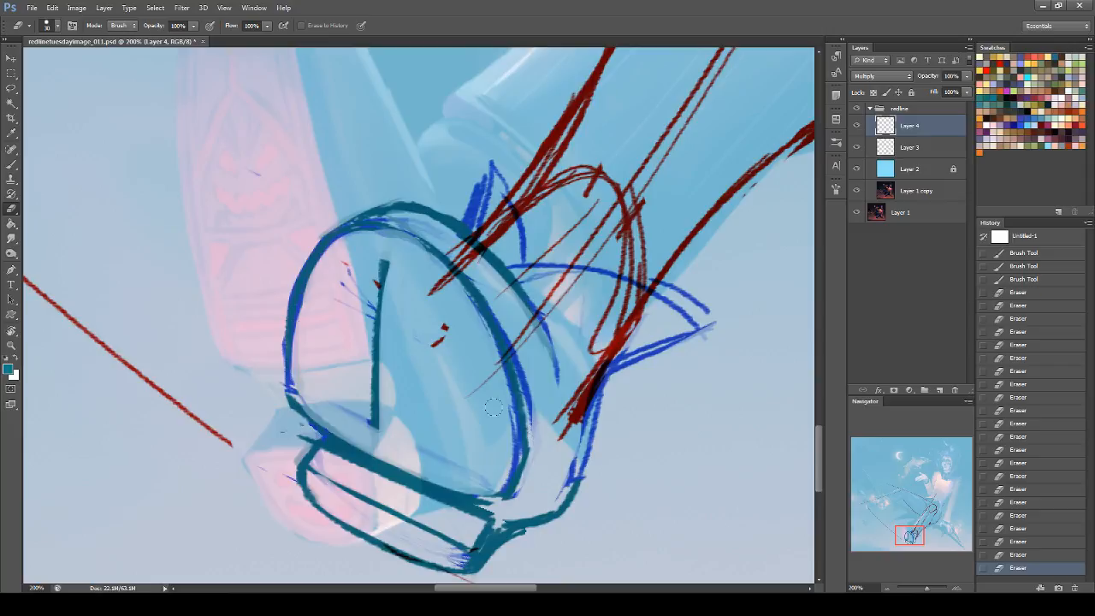
Redraw the shoe's outer side contour in teal from the ankle down to the heel.
click(12, 167)
mouse_move(479, 241)
mouse_down()
mouse_move(509, 282)
mouse_move(540, 376)
mouse_up()
drag(513, 308, 527, 454)
key(ctrl+z)
mouse_move(529, 334)
mouse_down()
mouse_move(539, 442)
mouse_move(513, 511)
mouse_up()
drag(538, 476, 518, 529)
drag(533, 332, 520, 513)
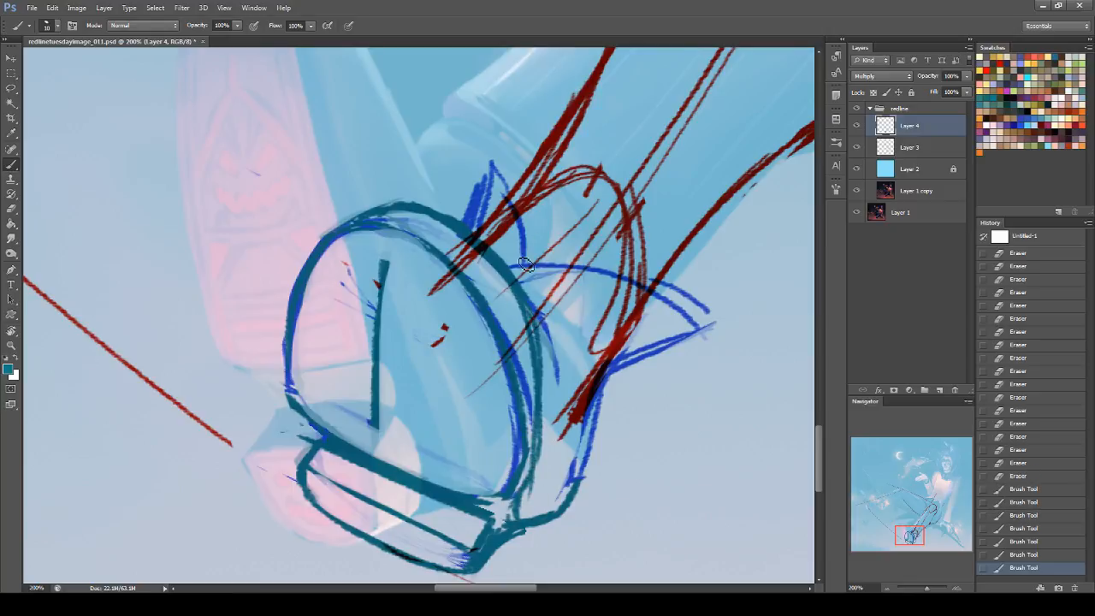
Draw an angular teal edge around the ankle for the shoe opening, and save the document.
mouse_move(501, 234)
mouse_down()
mouse_move(588, 313)
mouse_move(556, 372)
mouse_up()
drag(586, 320, 548, 377)
drag(504, 243, 553, 265)
drag(502, 230, 576, 308)
key(ctrl+s)
Strengthen both long side edges of the sole in teal with straighter strokes.
drag(294, 404, 293, 374)
drag(922, 527, 922, 529)
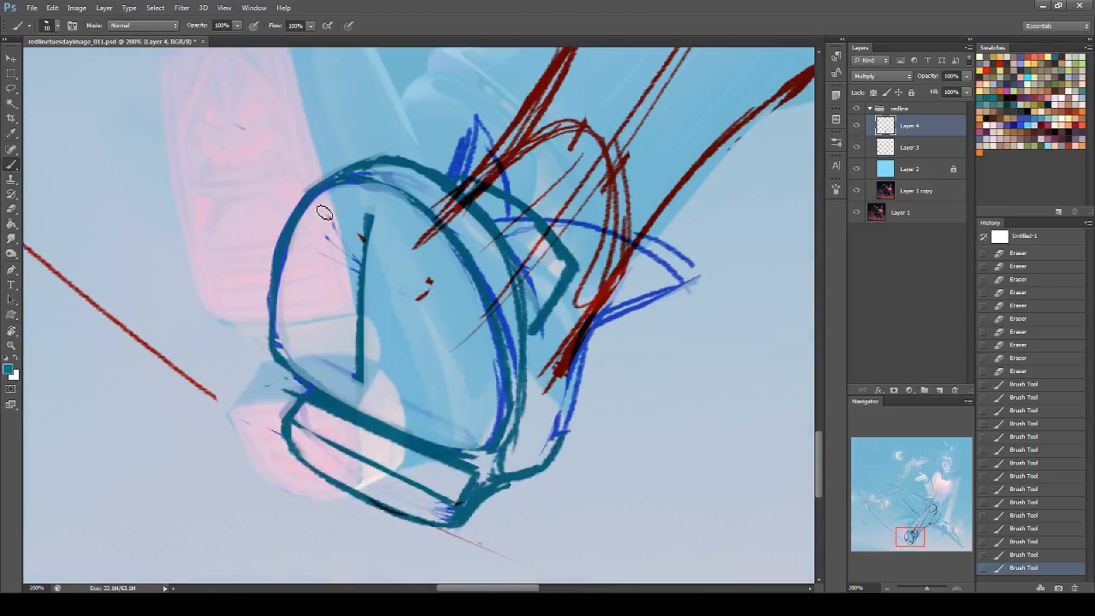
mouse_move(333, 179)
mouse_down()
mouse_move(298, 233)
mouse_move(264, 343)
mouse_up()
drag(306, 210, 275, 332)
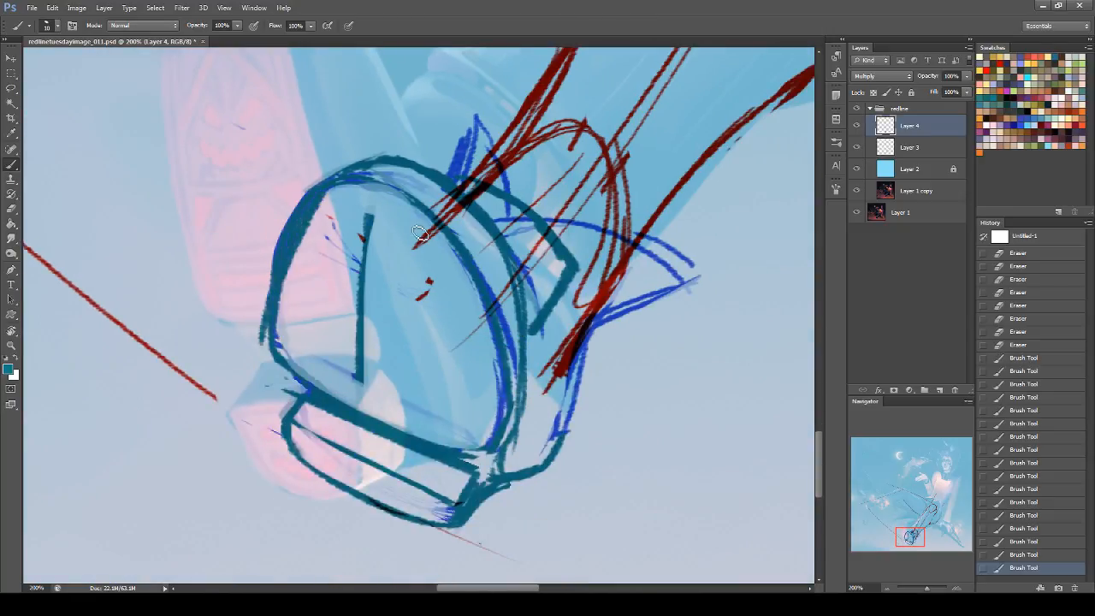
drag(440, 228, 484, 342)
drag(457, 248, 496, 351)
drag(471, 282, 508, 418)
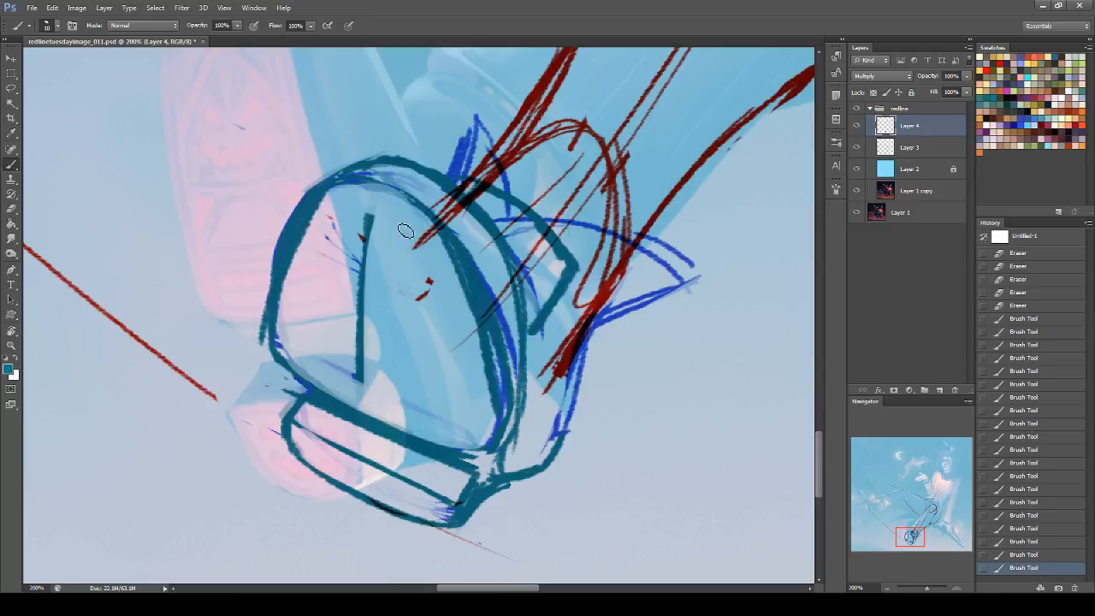
Flatten the front of the sole with a straighter inner edge, and reinforce the outer toe contour with angular corners.
drag(353, 187, 446, 218)
drag(382, 159, 370, 165)
drag(386, 155, 310, 187)
drag(435, 184, 447, 214)
drag(393, 159, 443, 176)
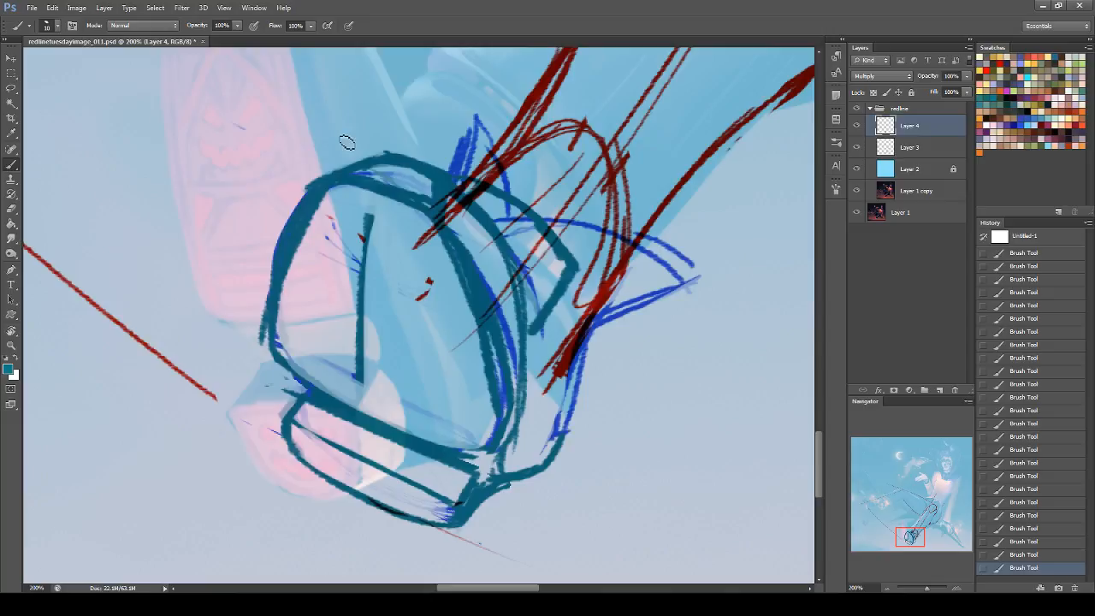
Erase the excess line thickness along both sides of the sole and the doubled contour near the heel.
click(12, 208)
drag(322, 176, 272, 273)
drag(457, 221, 518, 381)
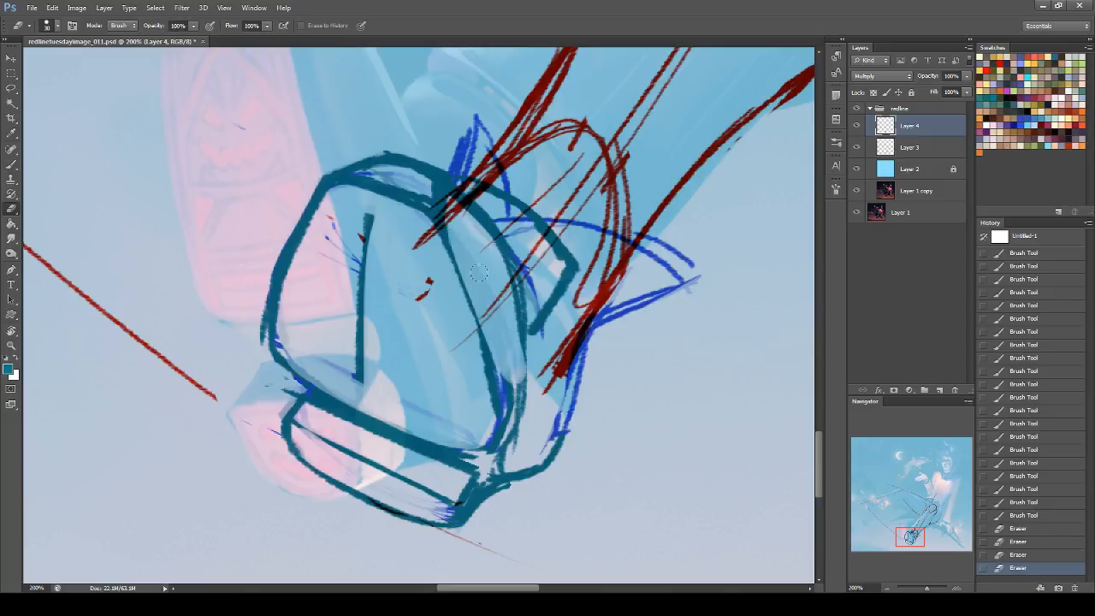
drag(520, 428, 507, 342)
key(ctrl+z)
drag(509, 298, 511, 429)
drag(522, 386, 519, 420)
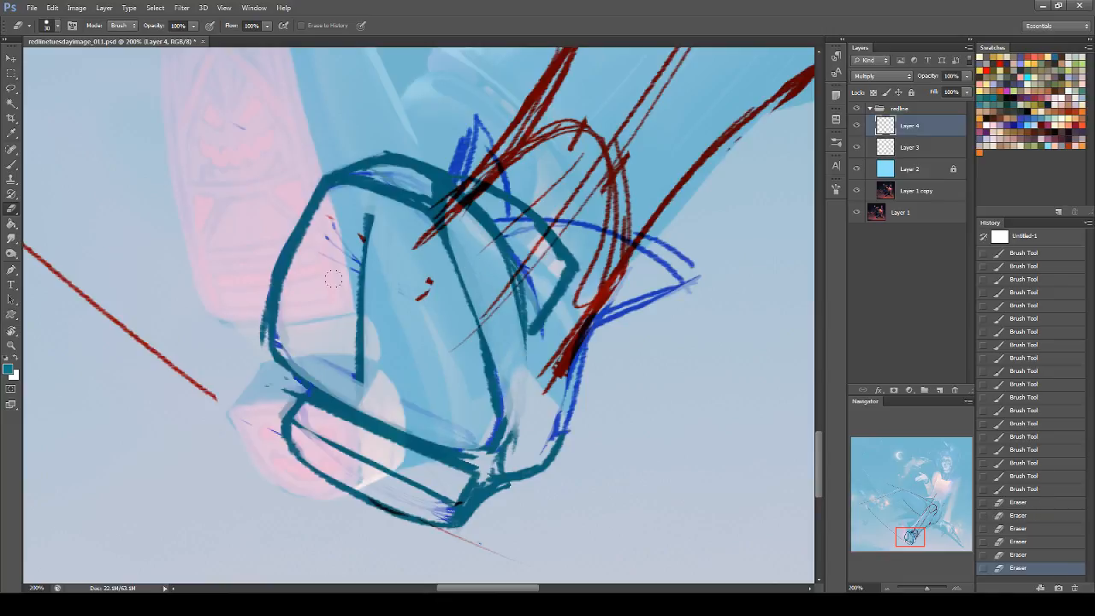
Flip the canvas back horizontally, and review the redrawn foot against the whole figure at 100% and 25% zoom.
key(ctrl+shift+h)
key(r)
click(866, 588)
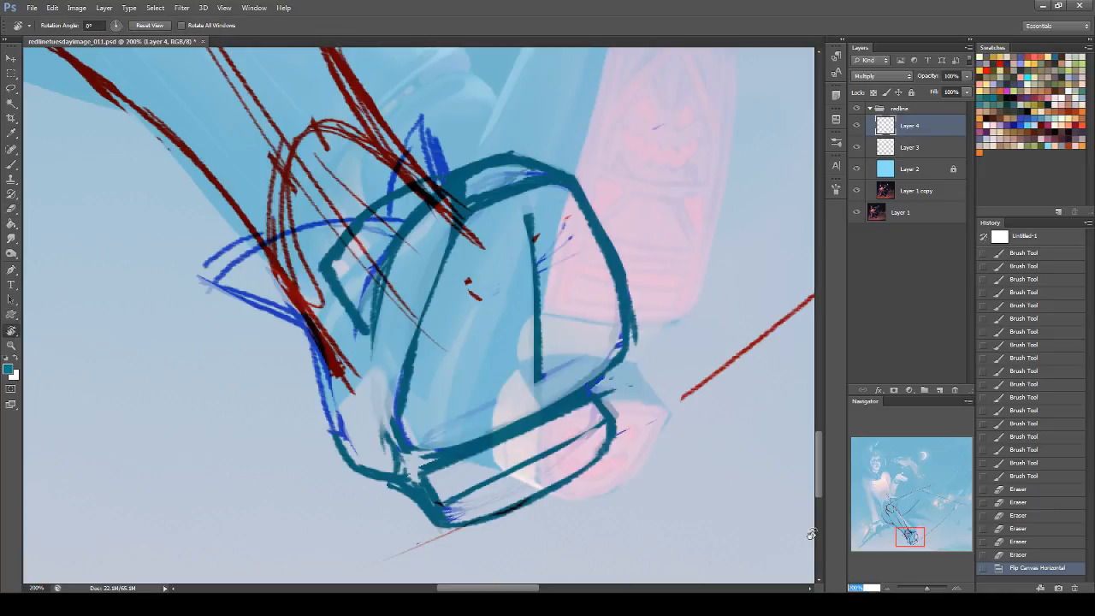
text(100)
key(Return)
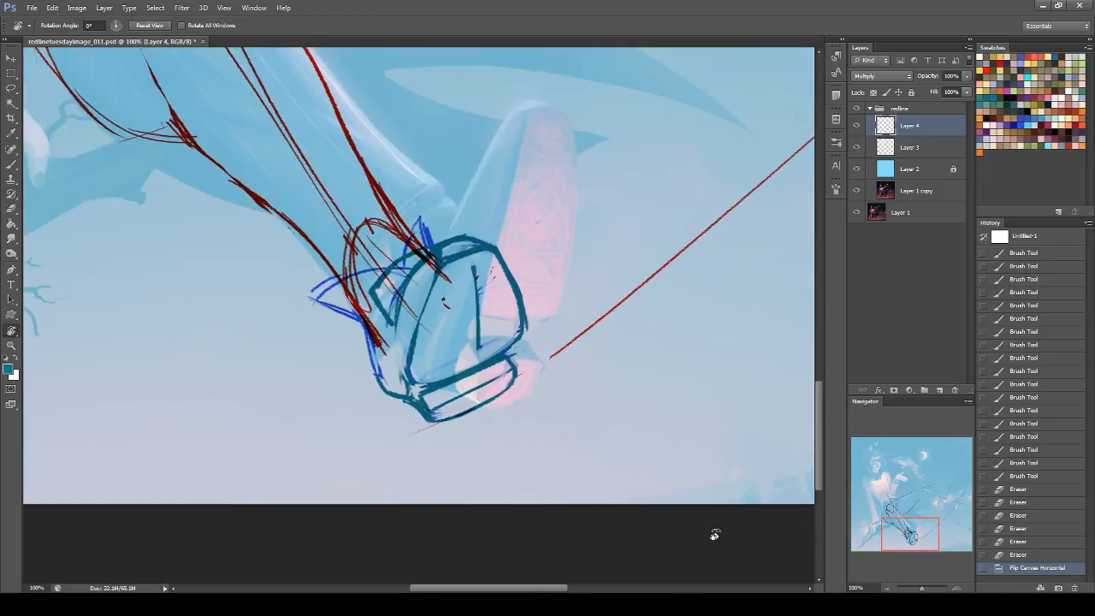
click(863, 587)
key(ctrl+minus)
key(ctrl+minus)
key(ctrl+minus)
key(ctrl+minus)
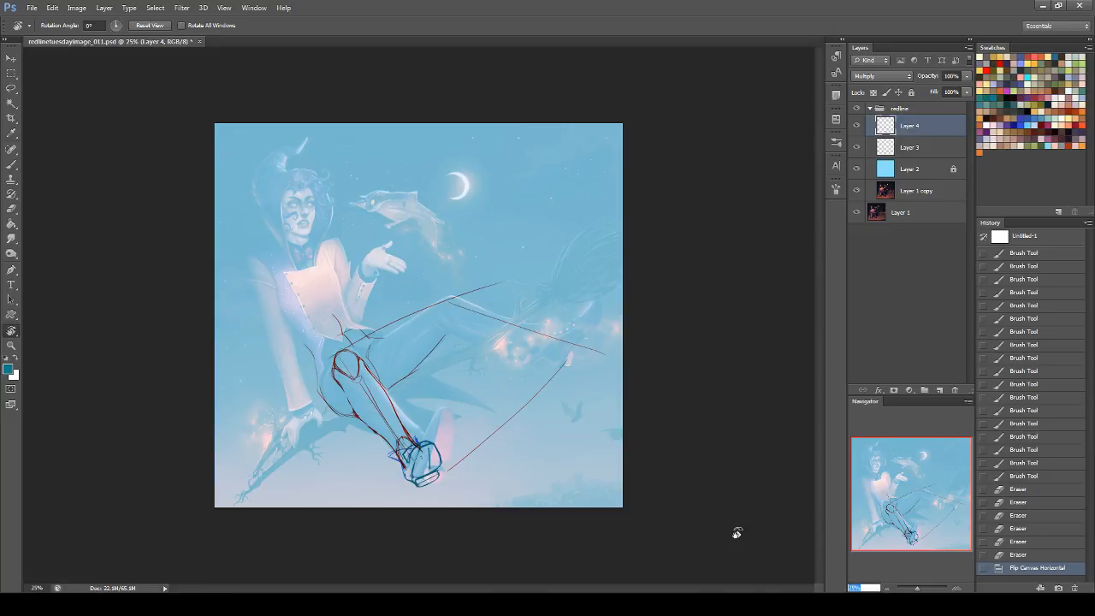
text(0)
key(Return)
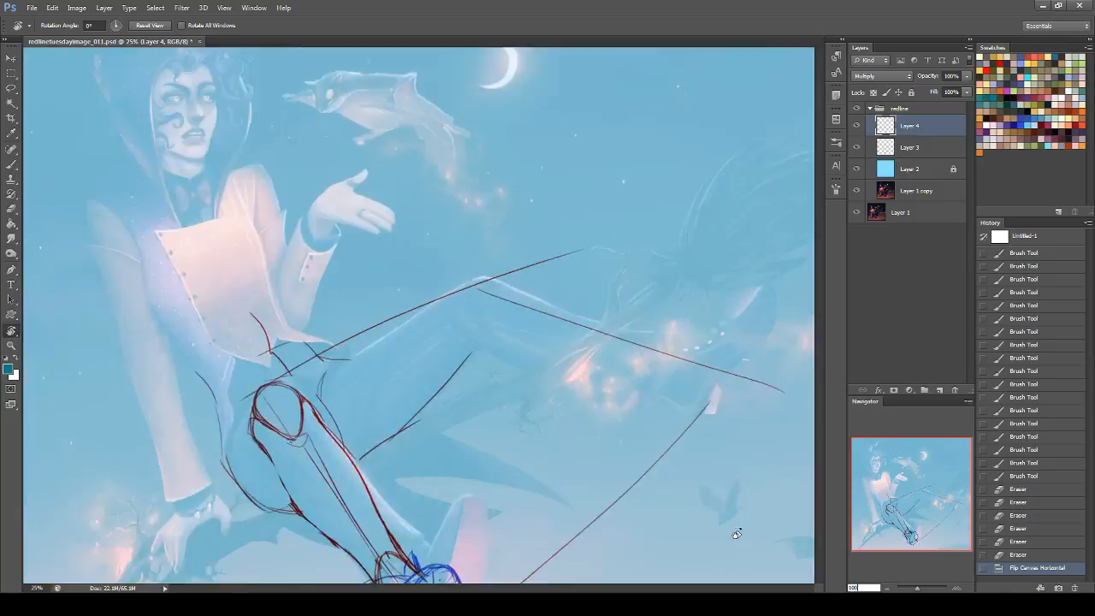
Draw the near thigh's outer contour in teal as a curve sweeping from the knee circle down beneath the leg.
drag(880, 476, 902, 529)
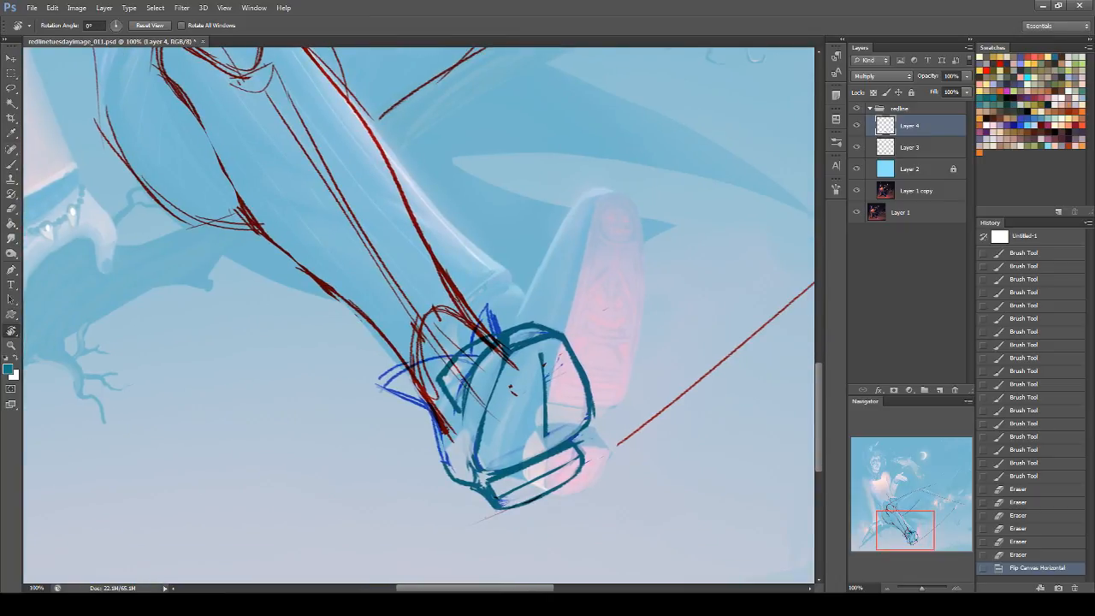
click(12, 163)
drag(624, 418, 580, 439)
key(ctrl+z)
mouse_move(897, 518)
mouse_down()
mouse_move(901, 509)
mouse_move(896, 517)
mouse_up()
mouse_move(345, 285)
mouse_down()
mouse_move(383, 255)
mouse_move(336, 314)
mouse_move(344, 386)
mouse_up()
mouse_move(334, 325)
mouse_down()
mouse_move(380, 427)
mouse_move(480, 459)
mouse_up()
Draw the upper contour of the far thigh in teal from the hip toward the raised knee, building it up with repeated strokes.
drag(916, 519, 932, 510)
drag(297, 291, 464, 190)
drag(342, 254, 555, 147)
drag(432, 202, 603, 101)
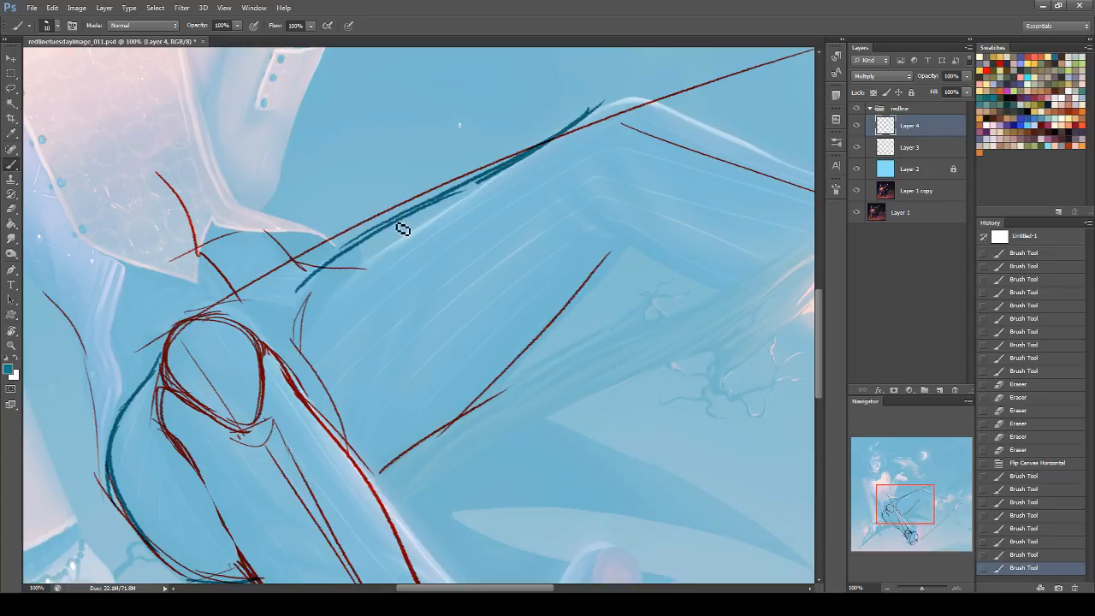
drag(297, 295, 526, 159)
drag(376, 254, 582, 133)
drag(310, 298, 548, 156)
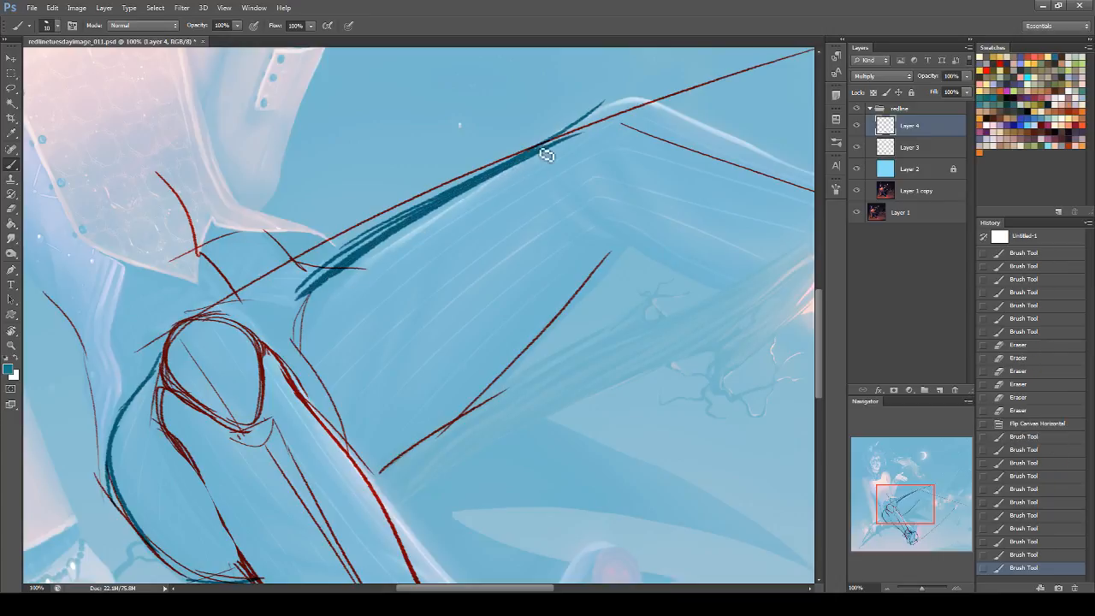
Erase the excess thickness along the far thigh's upper contour, and thin the outer edge of the redrawn near shoe.
click(10, 209)
drag(343, 241, 436, 184)
drag(361, 220, 466, 179)
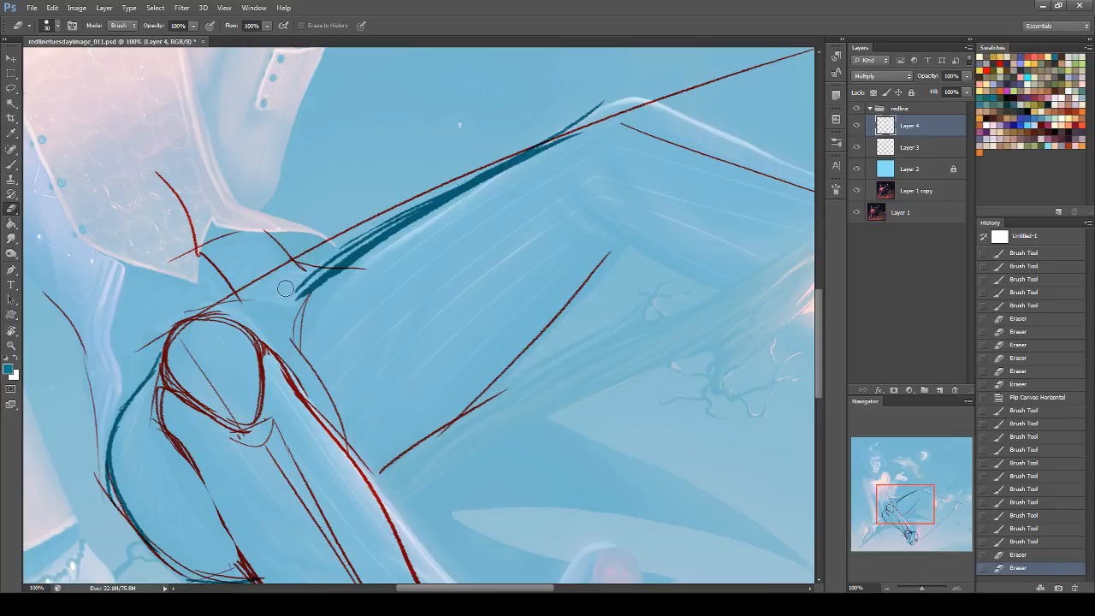
drag(291, 287, 402, 215)
mouse_move(330, 266)
mouse_down()
mouse_move(509, 156)
mouse_move(582, 127)
mouse_up()
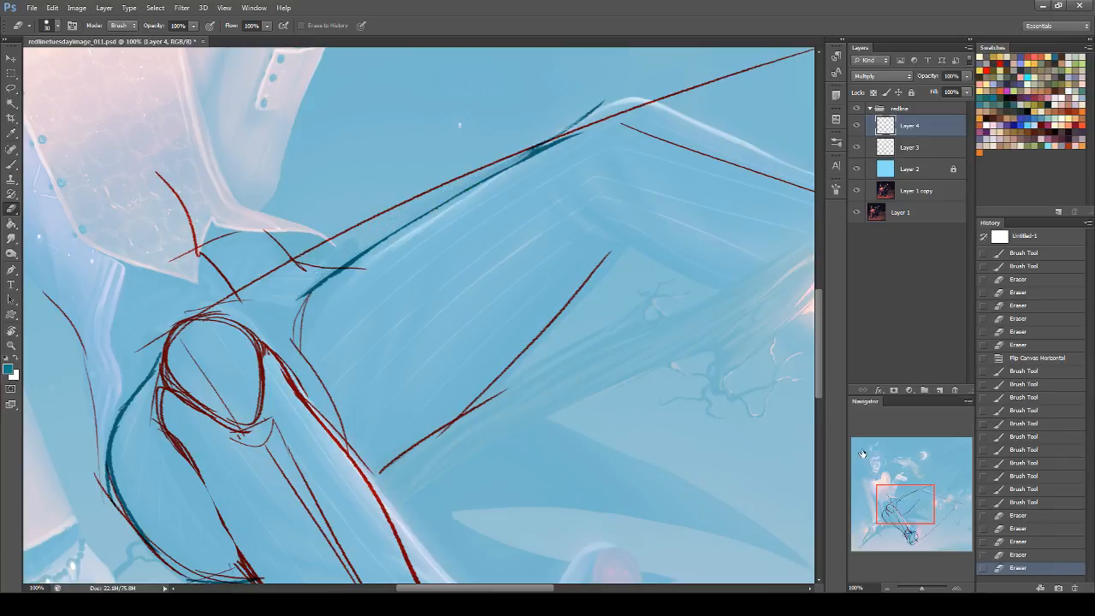
drag(909, 505, 907, 530)
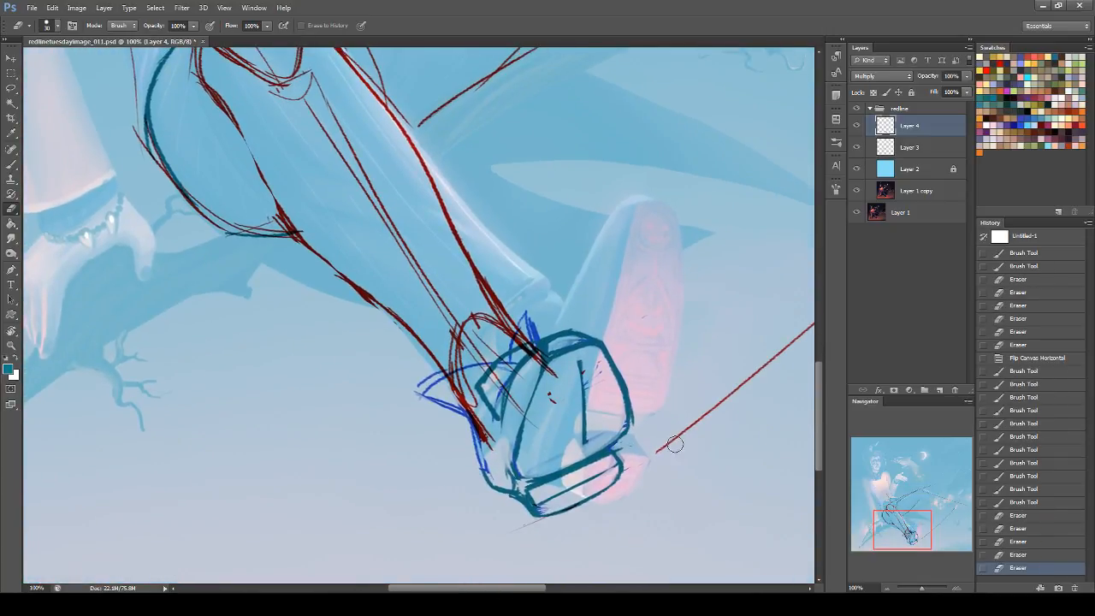
drag(630, 378, 636, 428)
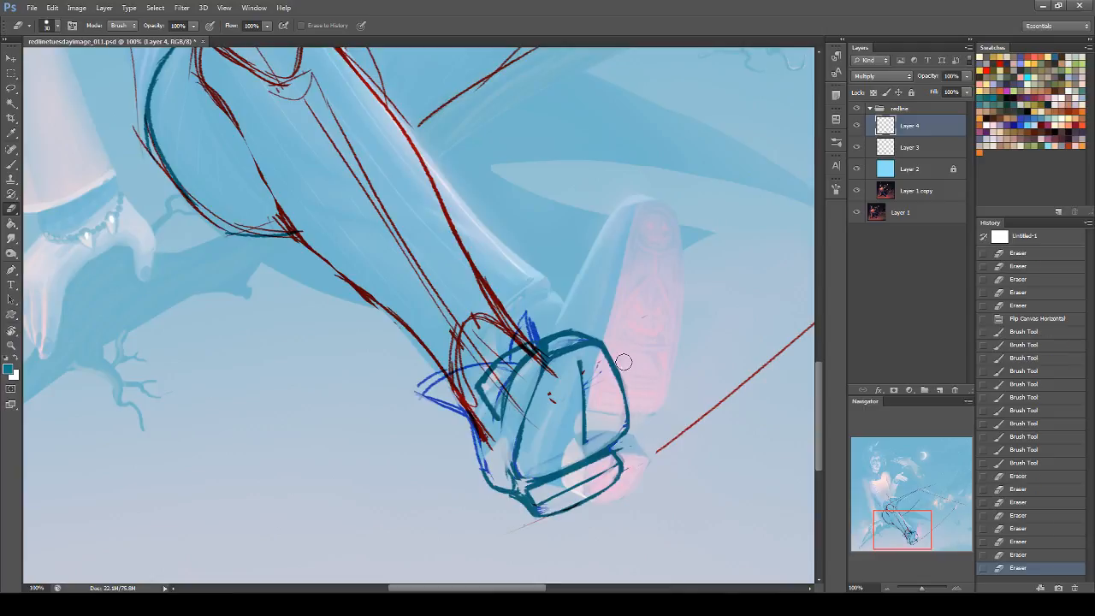
Sketch both sides of the lowered hand's wrist and the edges of its palm in teal below the sleeve cuff.
drag(908, 523, 893, 517)
click(11, 164)
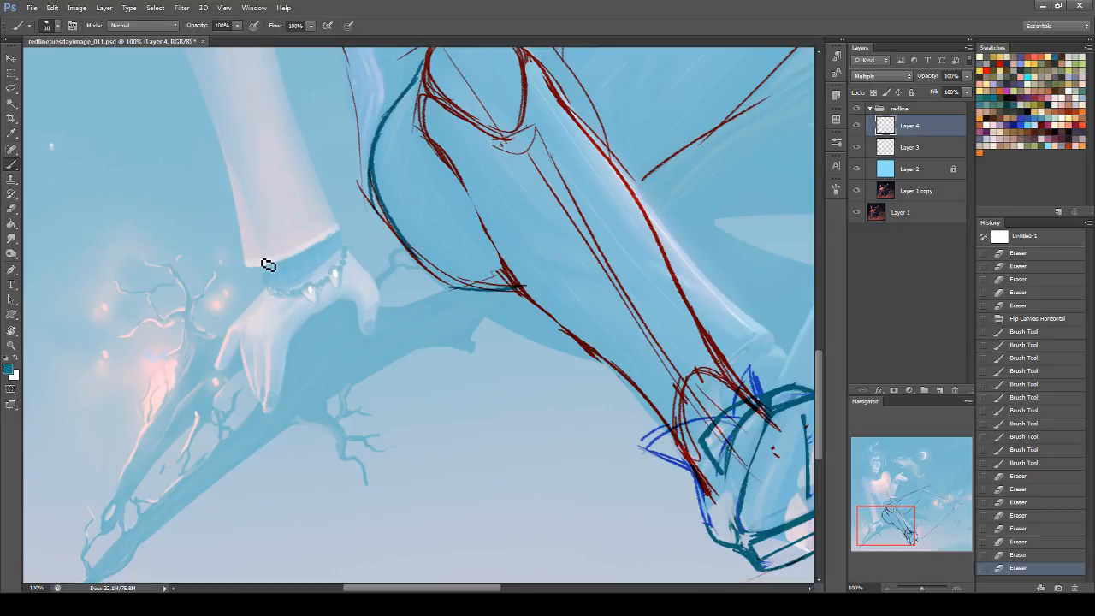
mouse_move(274, 249)
mouse_down()
mouse_move(291, 291)
mouse_move(324, 272)
mouse_move(344, 231)
mouse_move(349, 251)
mouse_move(286, 274)
mouse_up()
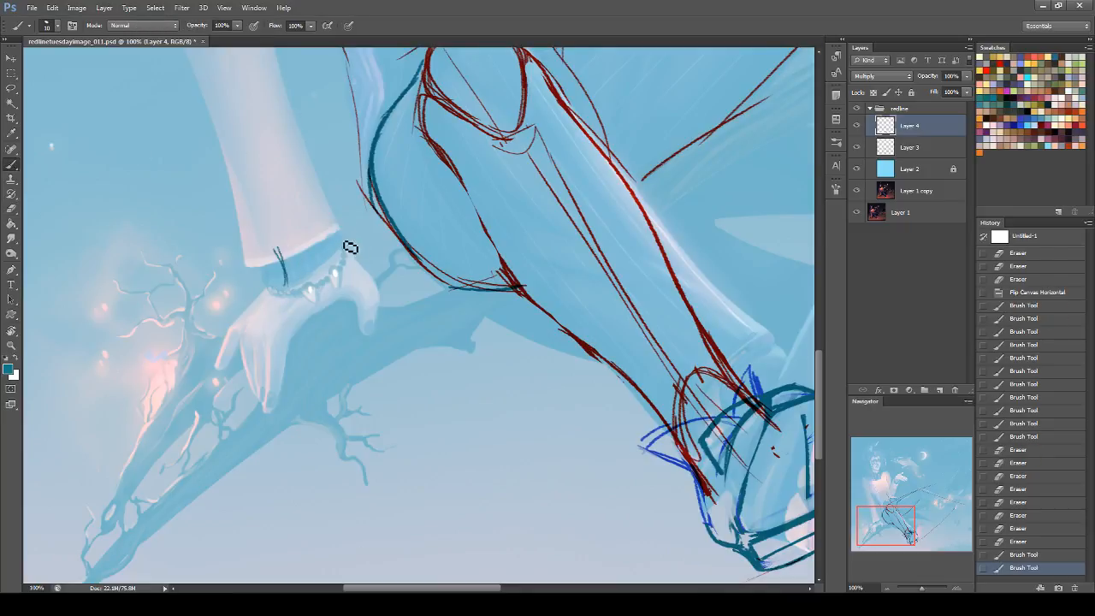
drag(337, 230, 354, 254)
drag(335, 224, 365, 271)
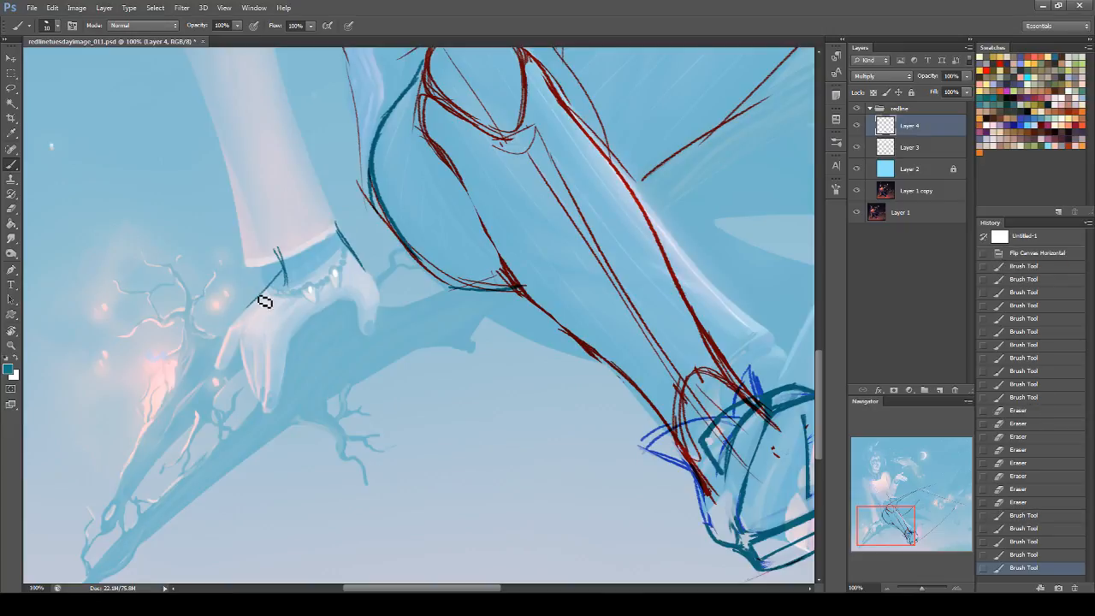
drag(285, 270, 224, 320)
drag(285, 279, 226, 337)
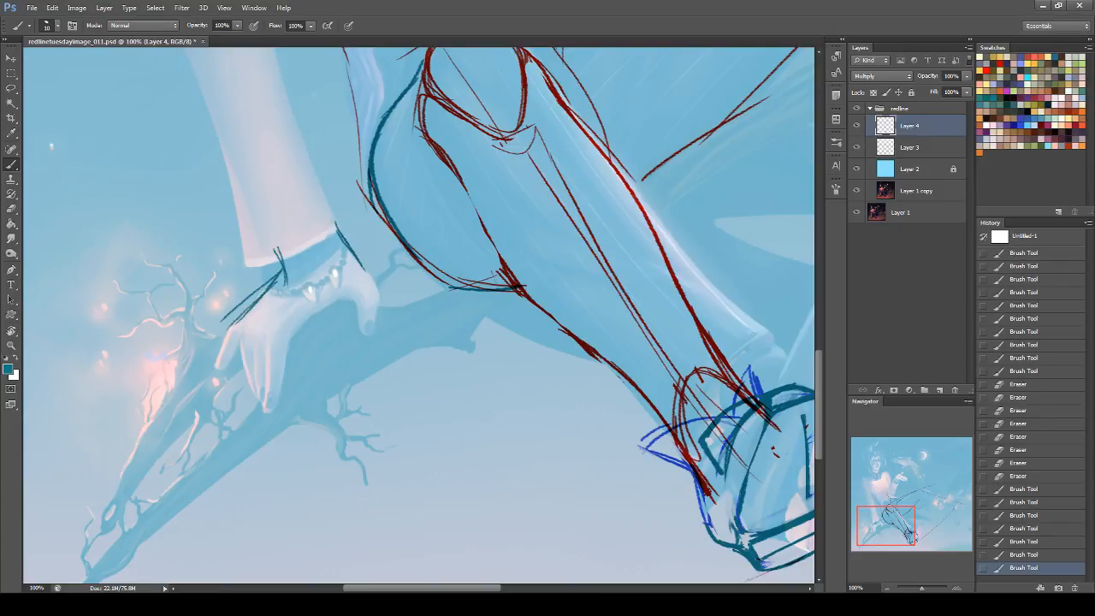
drag(370, 289, 341, 299)
mouse_move(365, 296)
mouse_down()
mouse_move(319, 314)
mouse_move(302, 339)
mouse_up()
Erase the rough hand and wrist strokes, keeping only the short wrist line on the thumb side.
click(12, 208)
drag(249, 295, 276, 303)
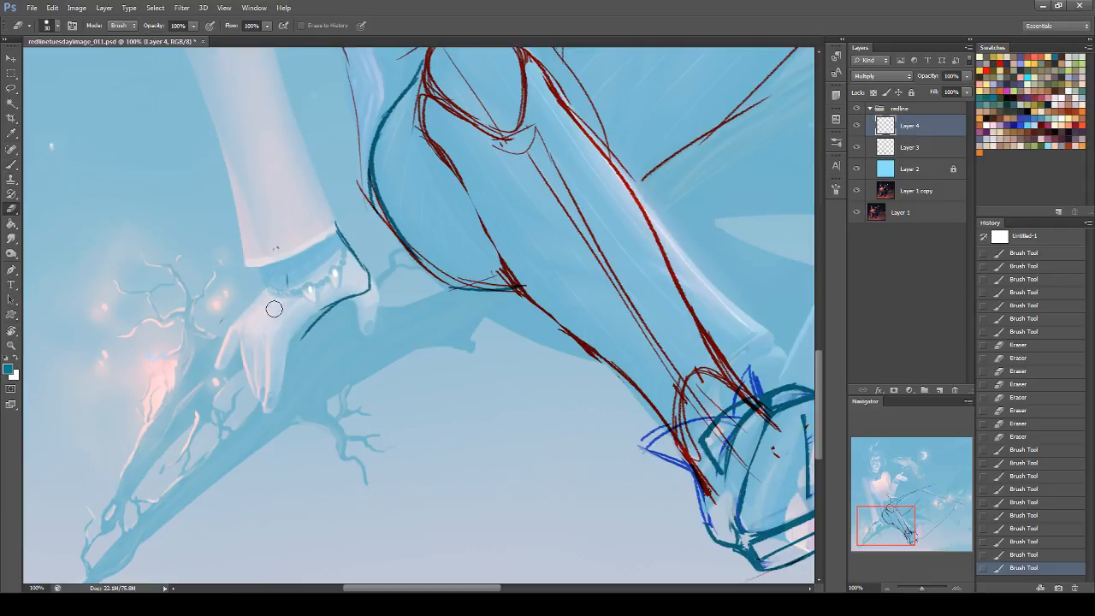
mouse_move(312, 360)
mouse_down()
mouse_move(371, 341)
mouse_move(390, 316)
mouse_move(309, 327)
mouse_up()
mouse_move(256, 295)
mouse_down()
mouse_move(232, 344)
mouse_move(206, 335)
mouse_up()
drag(308, 320, 301, 342)
Redraw the lowered hand's wrist, sides, knuckle arc and thumb base in teal, and compare them with the painting by toggling the redline group.
click(7, 171)
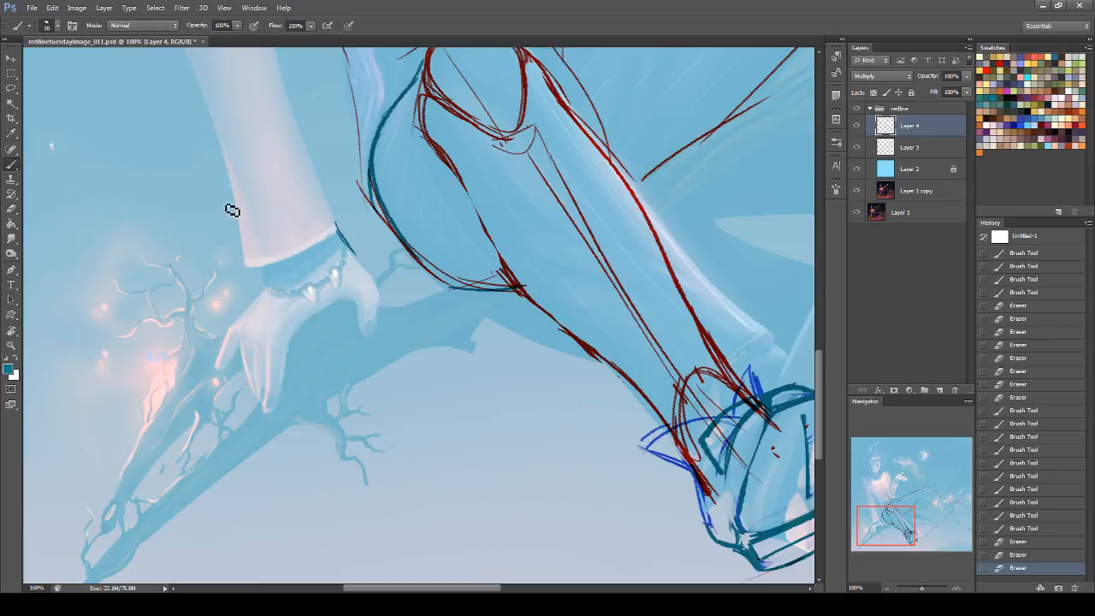
mouse_move(271, 244)
mouse_down()
mouse_move(276, 286)
mouse_move(264, 287)
mouse_up()
drag(277, 269, 240, 318)
mouse_move(359, 260)
mouse_down()
mouse_move(370, 288)
mouse_move(368, 279)
mouse_move(337, 302)
mouse_up()
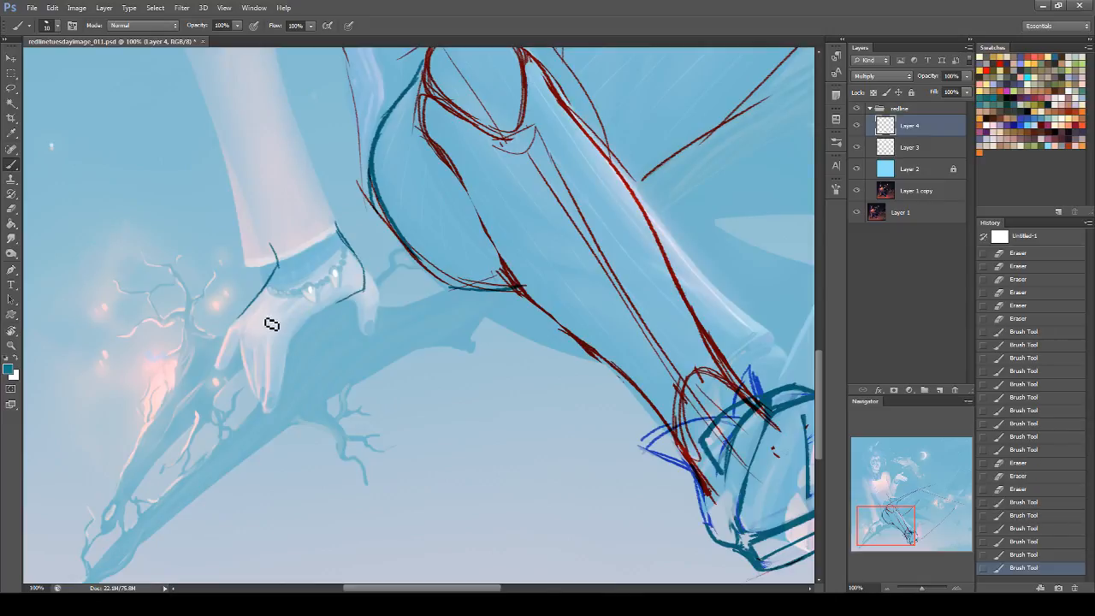
mouse_move(243, 315)
mouse_down()
mouse_move(319, 318)
mouse_move(381, 293)
mouse_move(350, 296)
mouse_move(367, 313)
mouse_move(375, 294)
mouse_move(291, 307)
mouse_move(310, 281)
mouse_move(255, 322)
mouse_up()
key(ctrl+z)
click(858, 110)
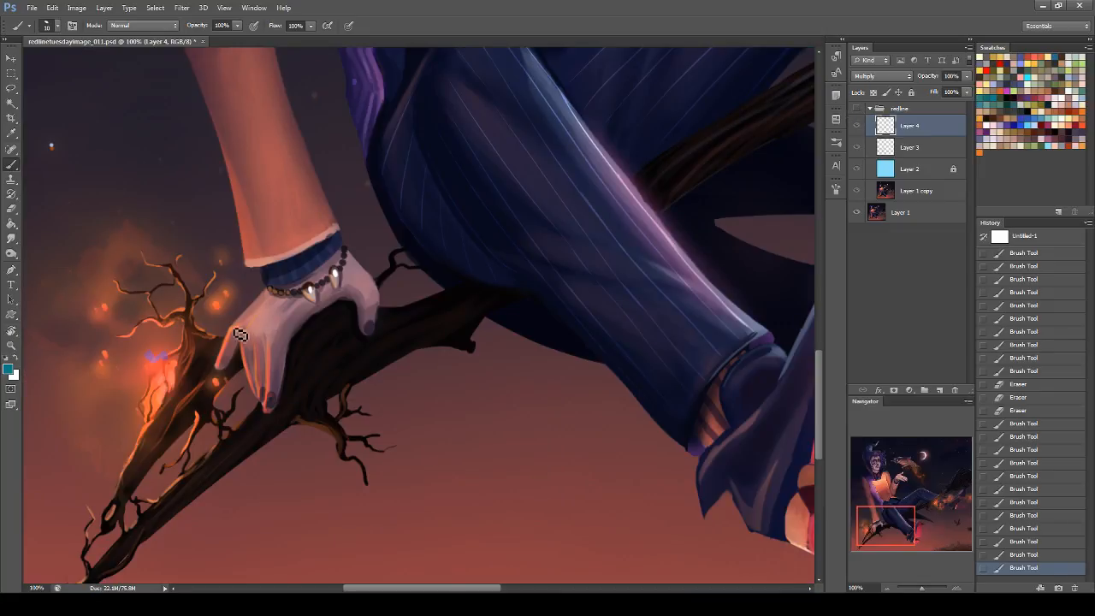
click(857, 109)
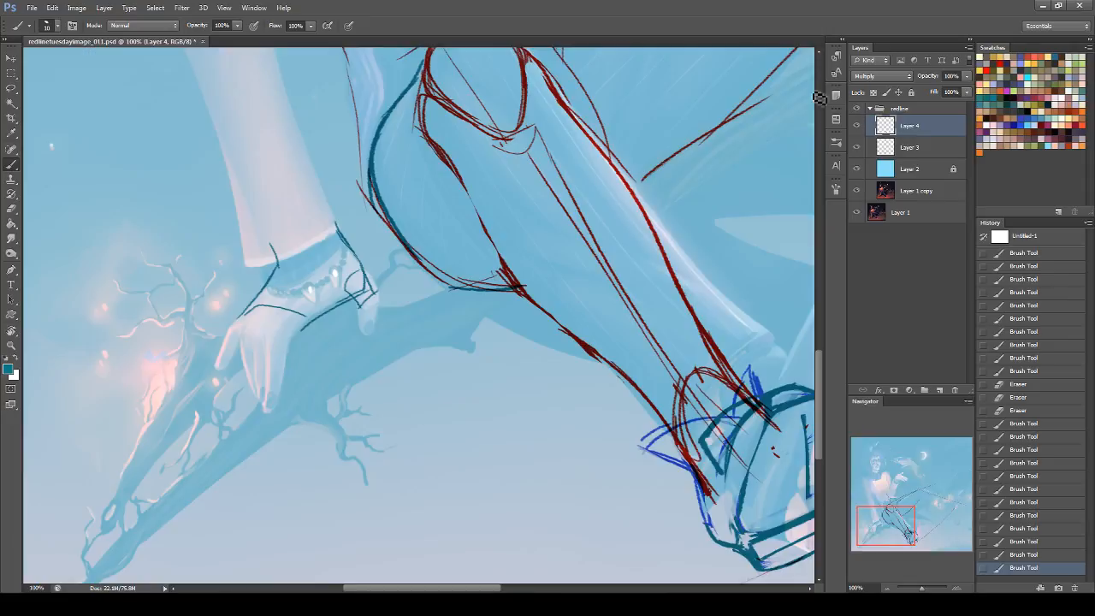
Draw the lowered hand's thumb in teal from its base to the rounded tip, redoing strokes that miss.
drag(373, 295, 387, 332)
key(ctrl+z)
mouse_move(373, 291)
mouse_down()
mouse_move(385, 326)
mouse_move(367, 319)
mouse_move(365, 330)
mouse_move(383, 342)
mouse_move(368, 327)
mouse_up()
mouse_move(366, 325)
mouse_down()
mouse_move(383, 340)
mouse_move(386, 331)
mouse_up()
mouse_move(380, 335)
mouse_down()
mouse_move(391, 331)
mouse_move(380, 337)
mouse_up()
key(ctrl+z)
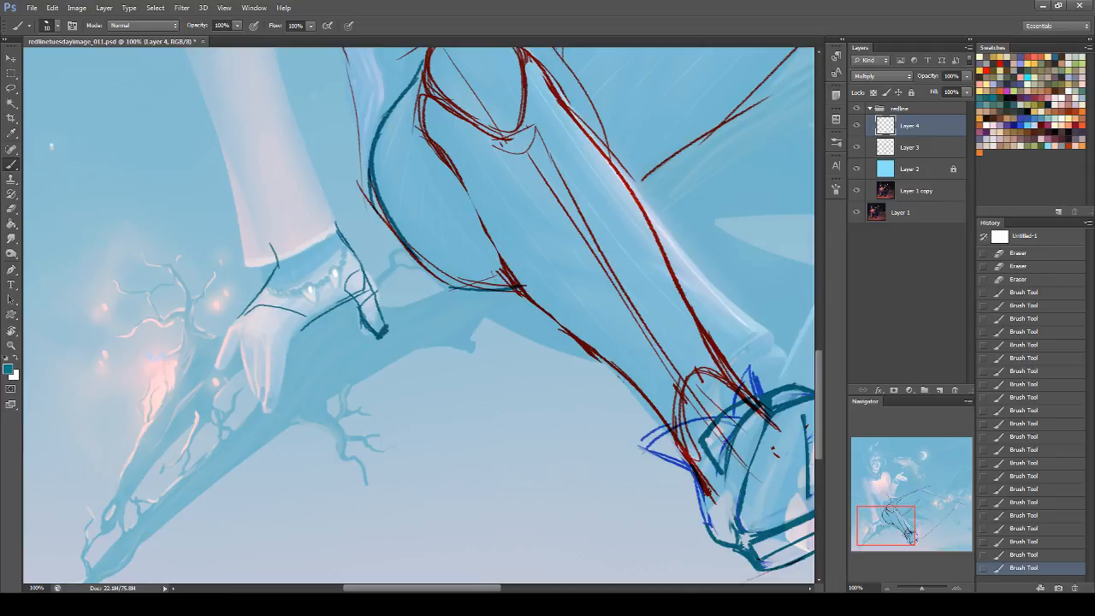
Erase the excess line around the lowered hand's thumb tip to clean up its outline.
click(12, 208)
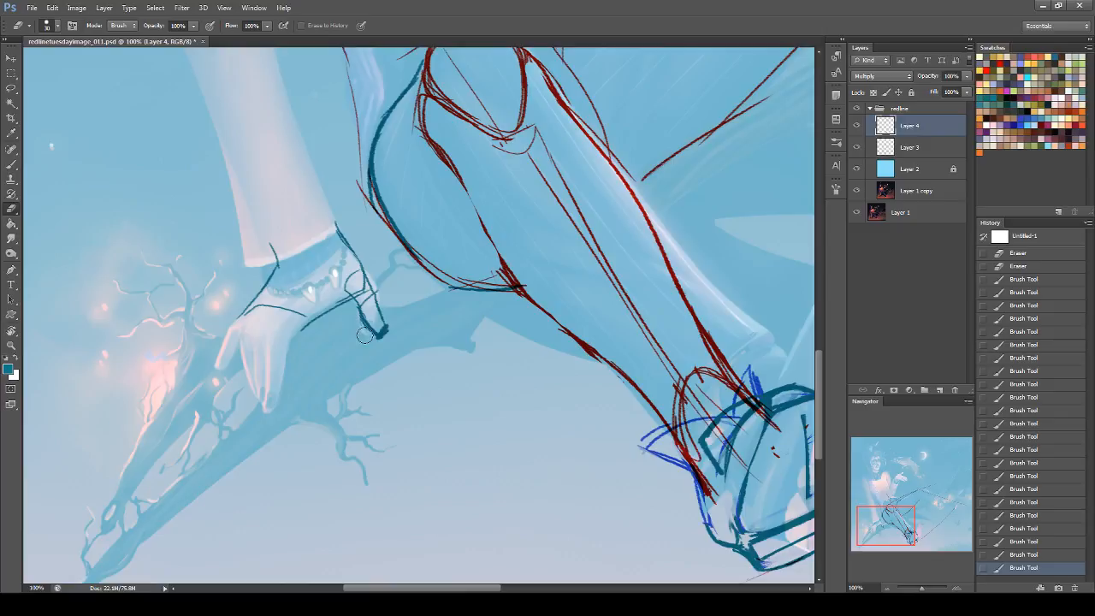
drag(370, 342, 366, 310)
drag(370, 313, 393, 334)
drag(393, 333, 385, 325)
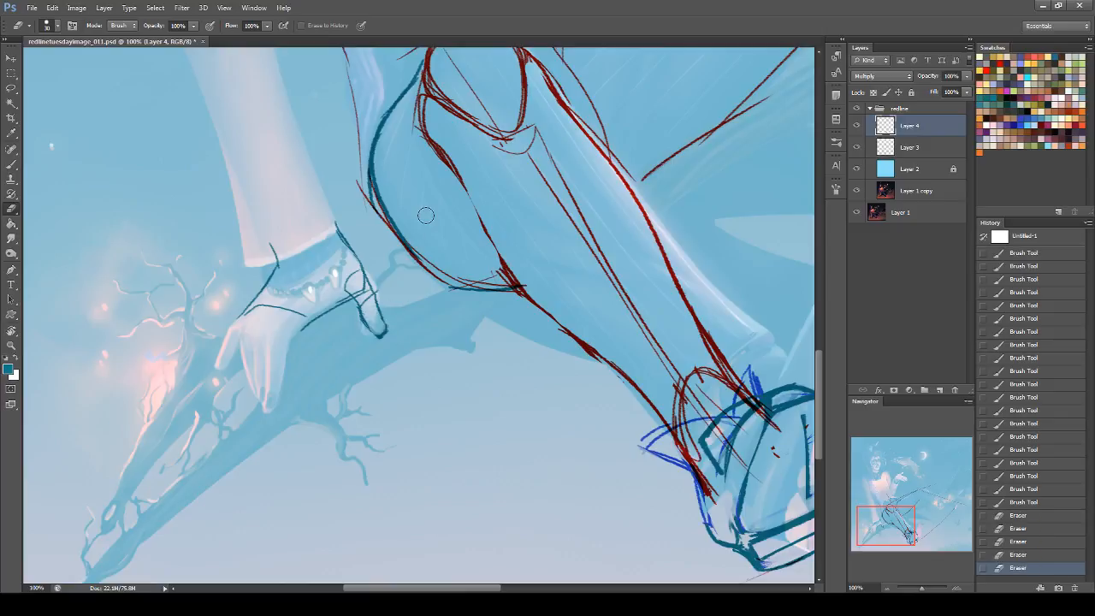
Hide the redline group to compare the painted raised hand with the lowered hand, and show the redline again.
key(z)
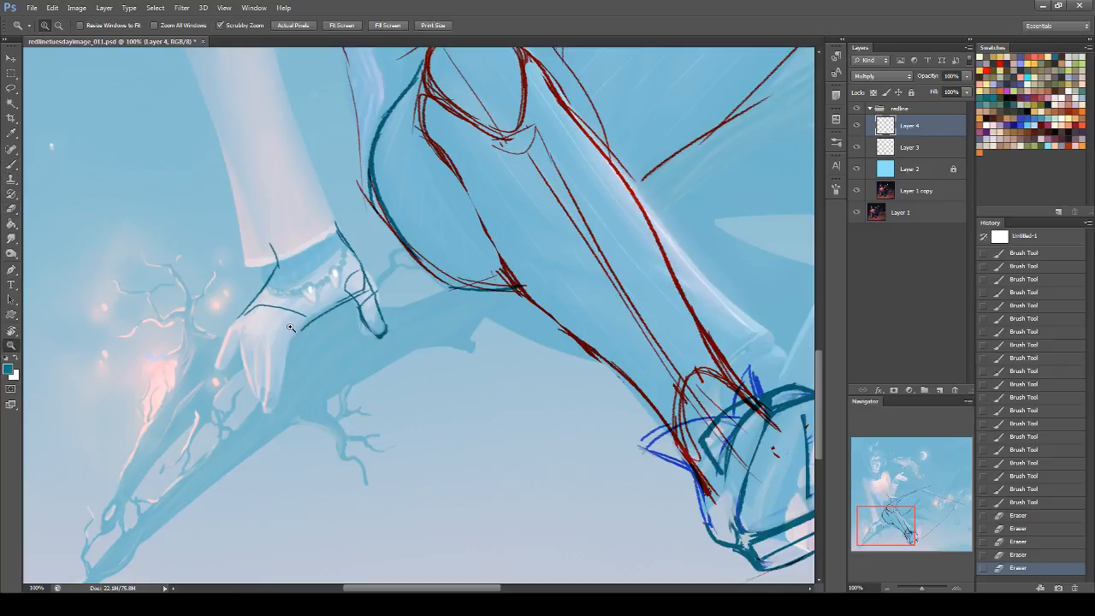
key(b)
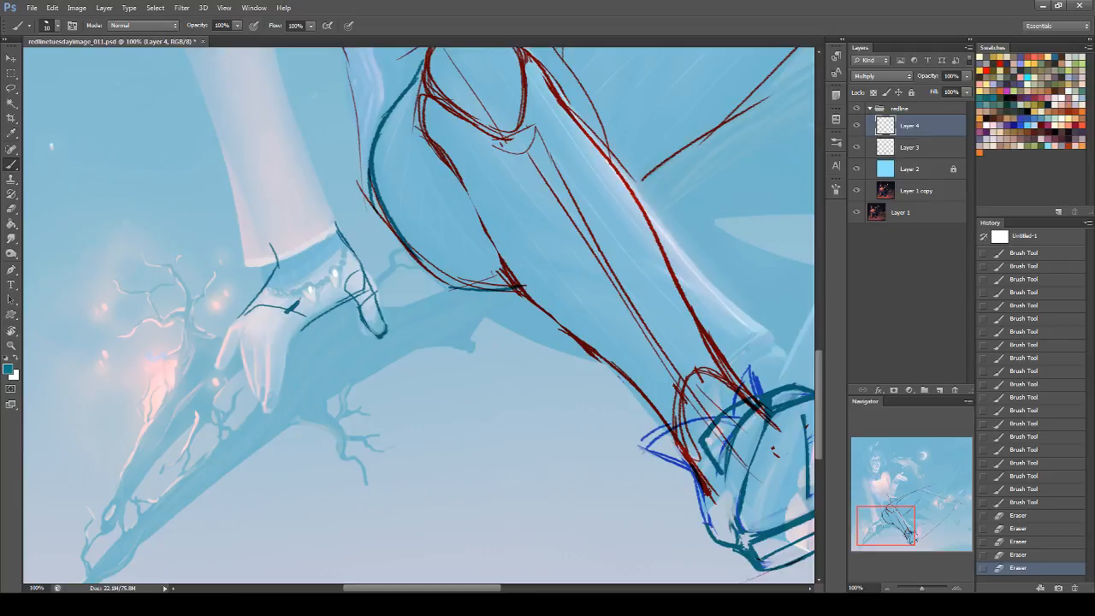
click(856, 109)
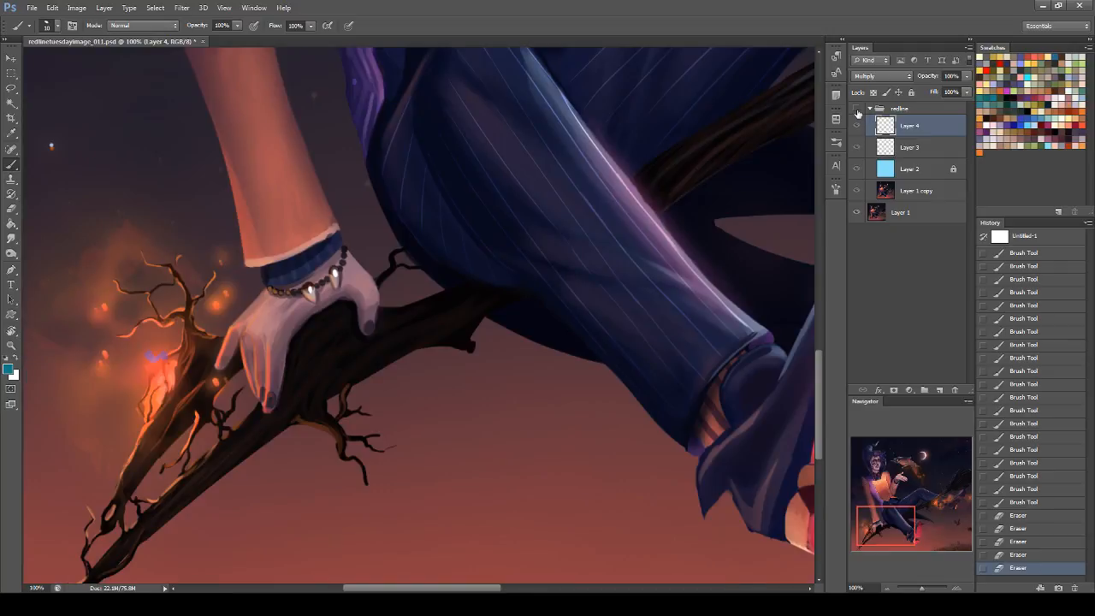
click(856, 109)
click(857, 109)
drag(912, 514, 921, 469)
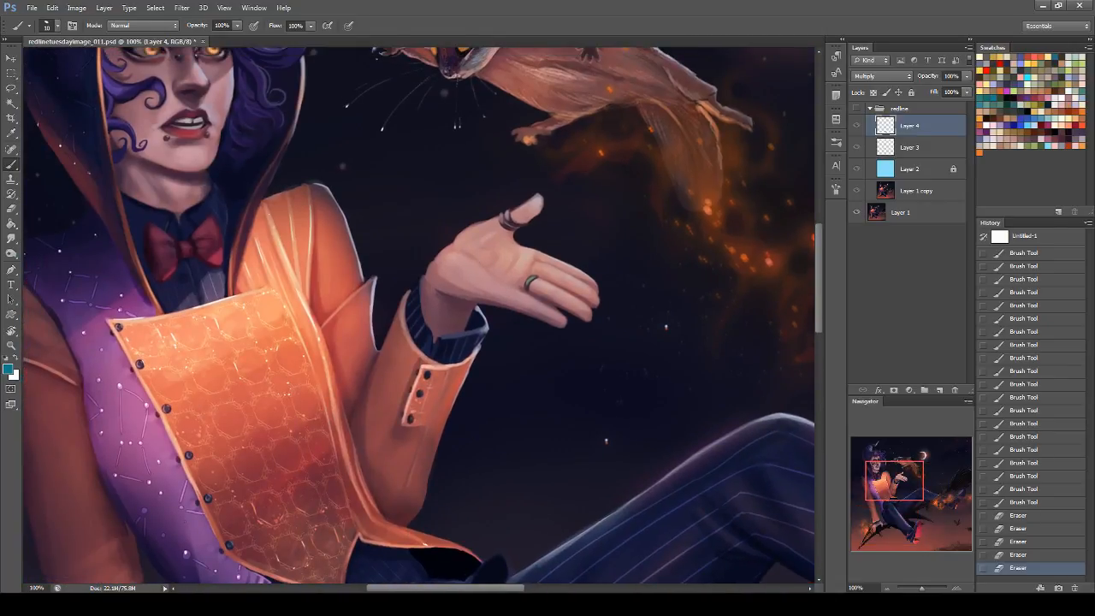
drag(915, 484, 847, 522)
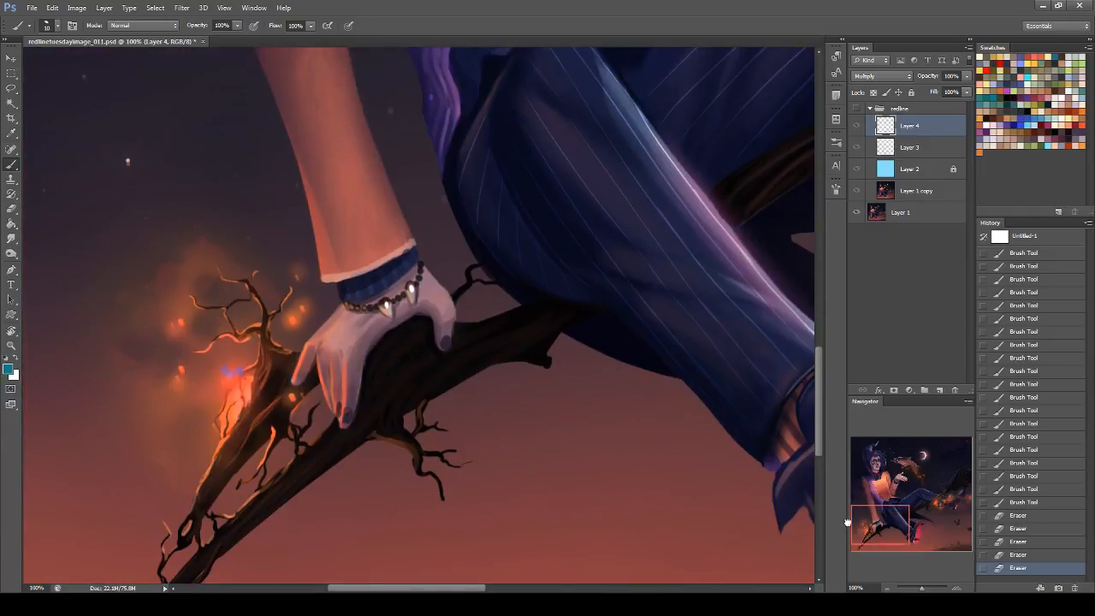
click(858, 110)
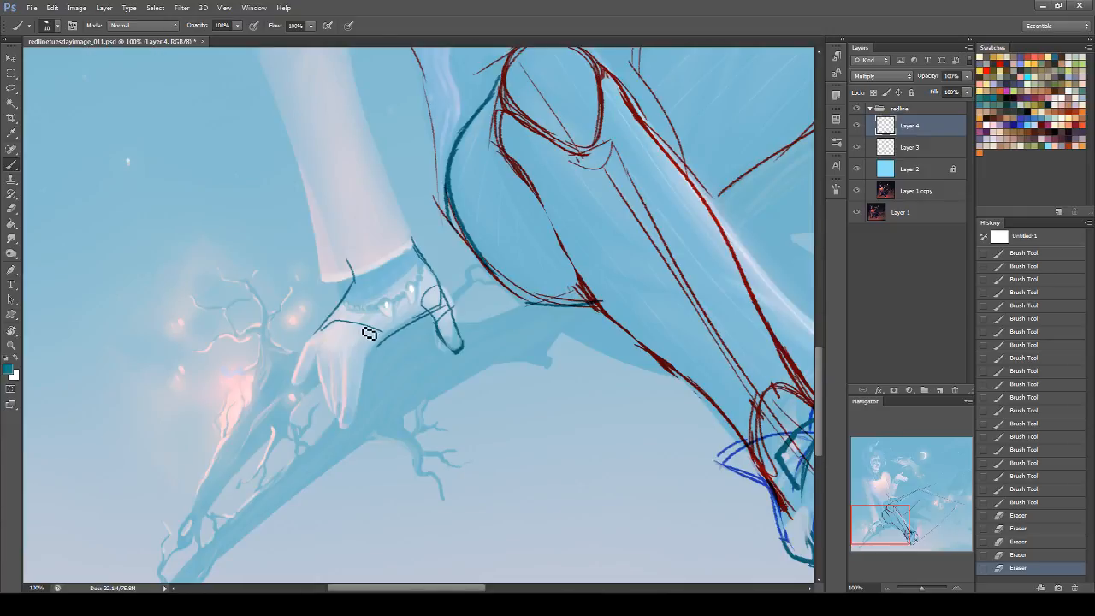
Draw the lowered hand's index finger in teal from the knuckle arc down to the fingertip, retrying its inner edge.
drag(374, 325, 345, 361)
key(ctrl+z)
drag(369, 325, 345, 361)
key(ctrl+z)
mouse_move(363, 325)
mouse_down()
mouse_move(340, 362)
mouse_move(340, 441)
mouse_up()
key(ctrl+z)
mouse_move(362, 327)
mouse_down()
mouse_move(343, 362)
mouse_move(340, 424)
mouse_up()
drag(346, 379, 340, 424)
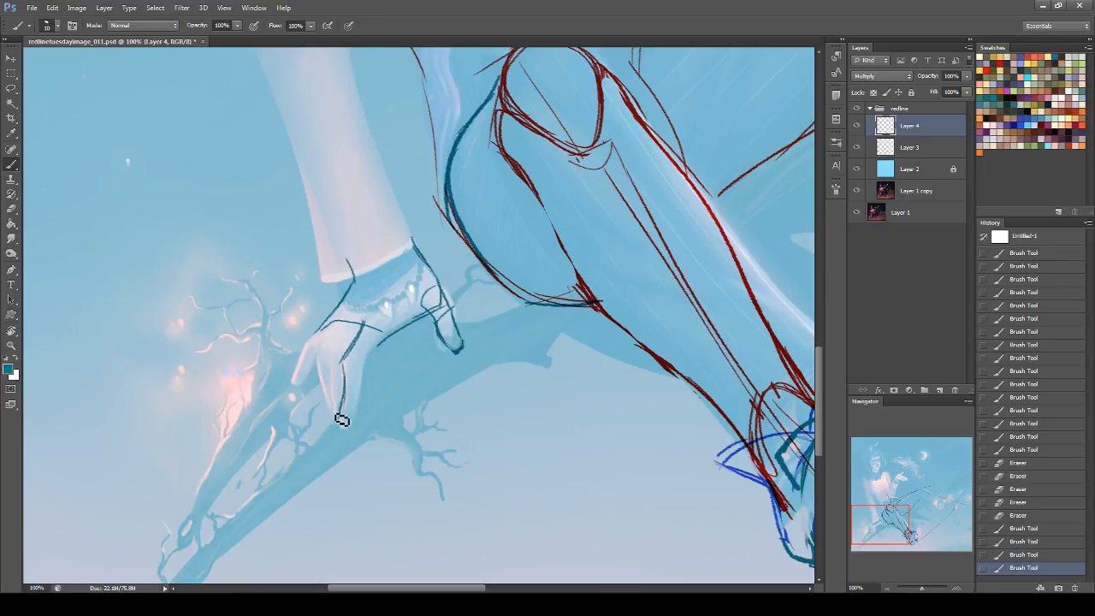
mouse_move(382, 337)
mouse_down()
mouse_move(357, 425)
mouse_move(339, 428)
mouse_up()
drag(347, 372, 340, 427)
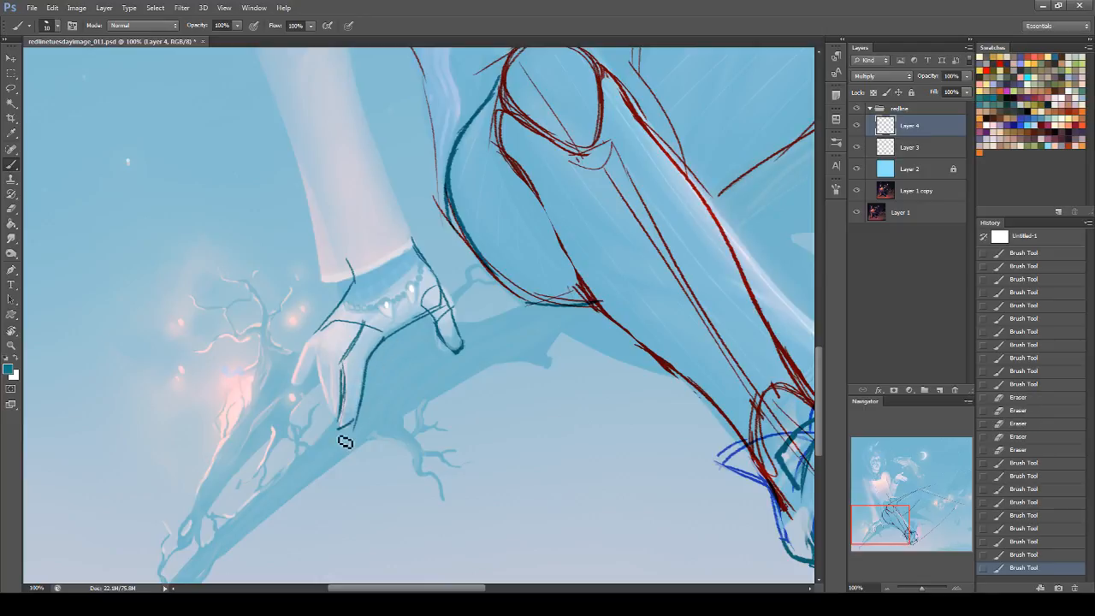
Draw the lowered hand's middle and ring fingers and the splayed little finger in teal from the knuckle arc.
mouse_move(349, 322)
mouse_down()
mouse_move(326, 359)
mouse_move(328, 438)
mouse_move(354, 425)
mouse_up()
key(ctrl+z)
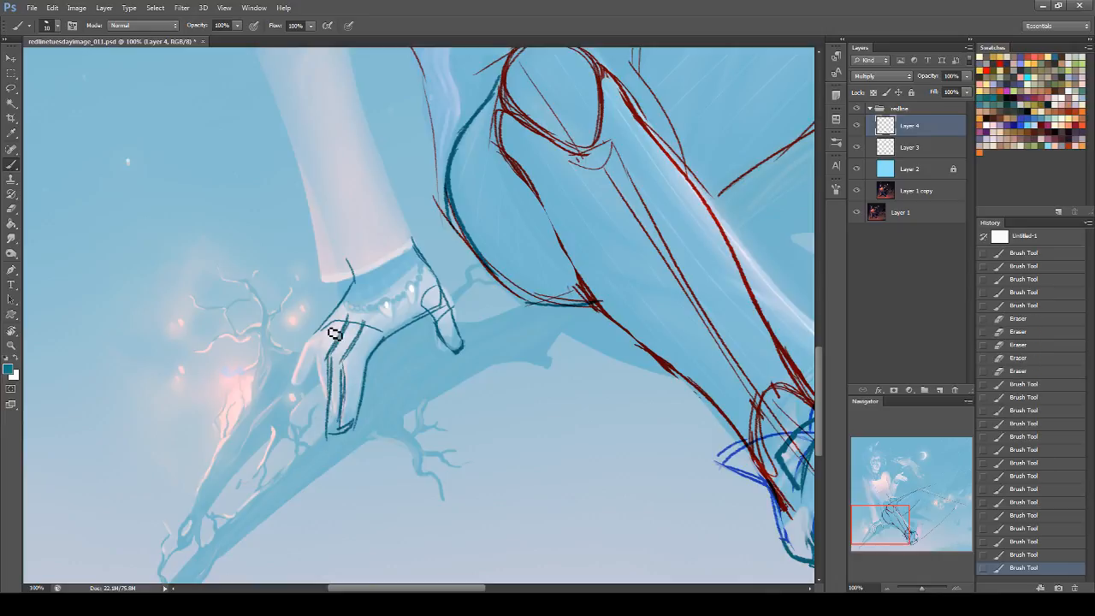
drag(340, 322, 324, 357)
key(ctrl+z)
drag(335, 320, 312, 362)
mouse_move(331, 327)
mouse_down()
mouse_move(314, 366)
mouse_move(316, 409)
mouse_up()
drag(316, 370, 316, 426)
drag(315, 421, 329, 426)
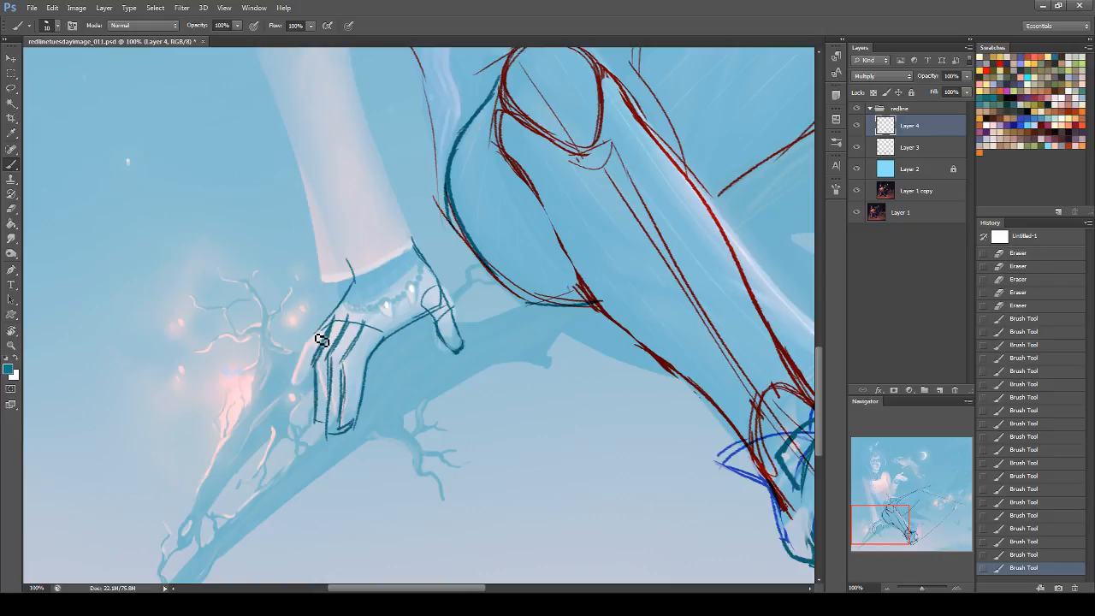
mouse_move(332, 322)
mouse_down()
mouse_move(294, 338)
mouse_move(285, 371)
mouse_move(306, 375)
mouse_up()
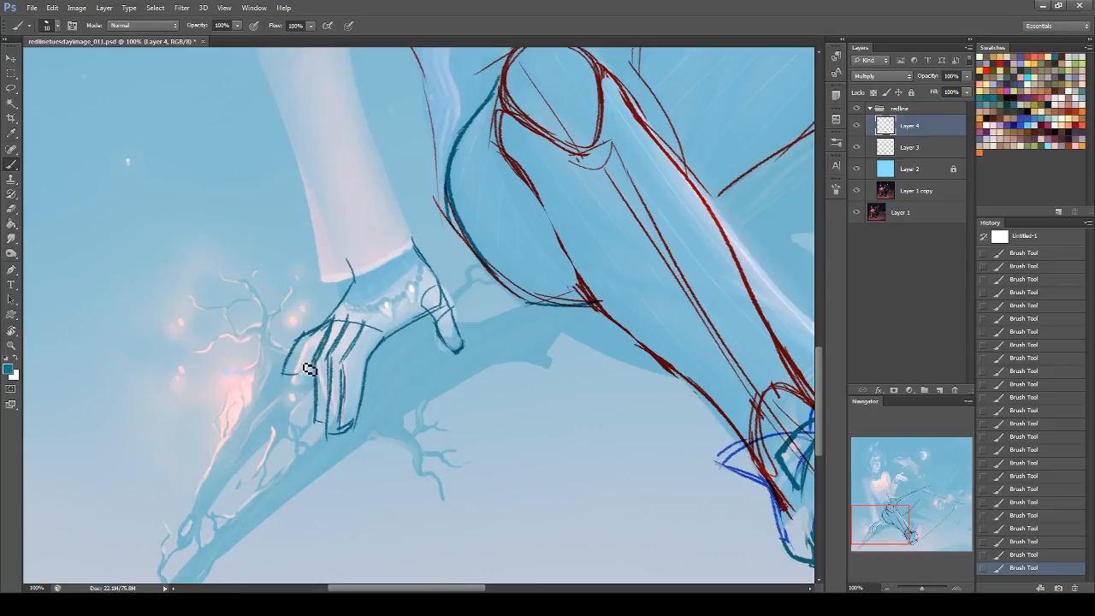
Draw the raised hand's wrist-to-thumb contour, palm crease, lower palm edge and thumb outline in teal.
drag(859, 530, 887, 482)
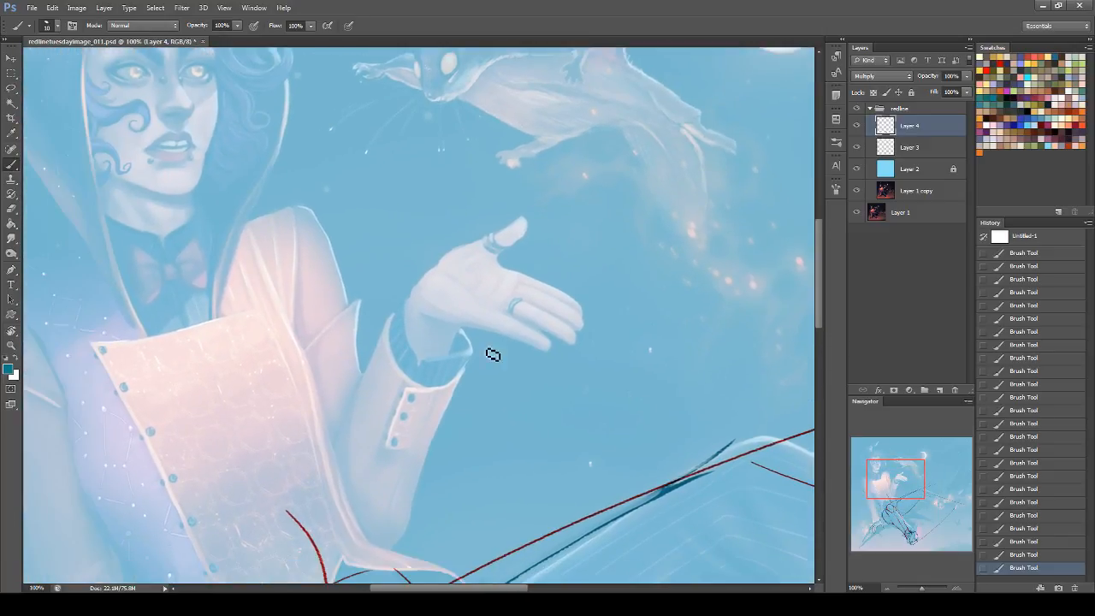
mouse_move(409, 297)
mouse_down()
mouse_move(454, 251)
mouse_move(496, 239)
mouse_up()
drag(415, 279, 493, 309)
key(ctrl+z)
drag(420, 284, 501, 314)
drag(419, 316, 503, 332)
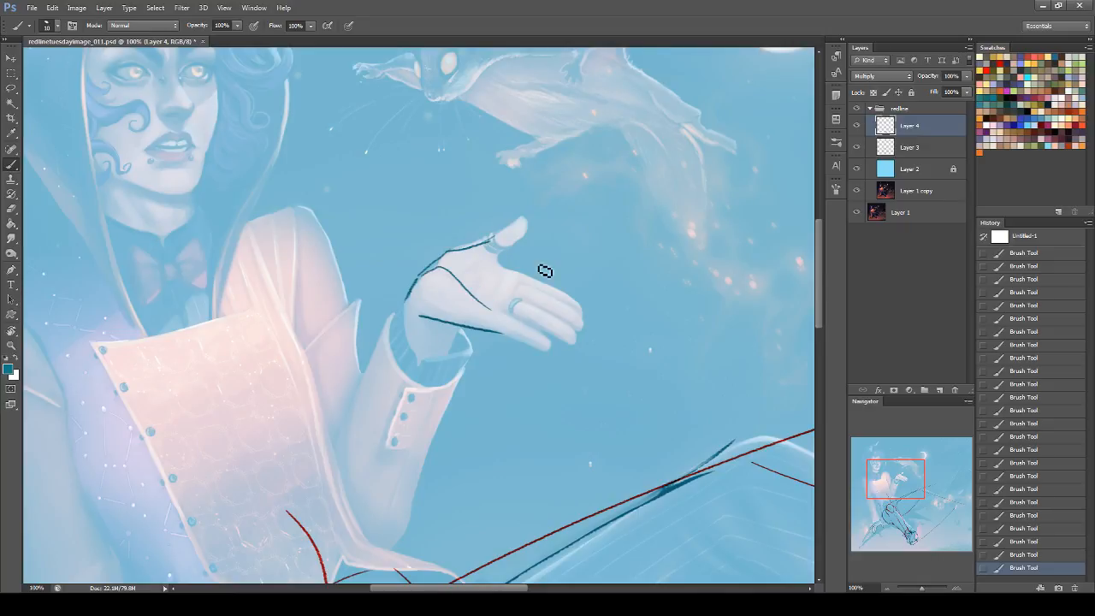
mouse_move(503, 250)
mouse_down()
mouse_move(497, 263)
mouse_move(526, 210)
mouse_move(529, 239)
mouse_move(502, 251)
mouse_up()
key(ctrl+z)
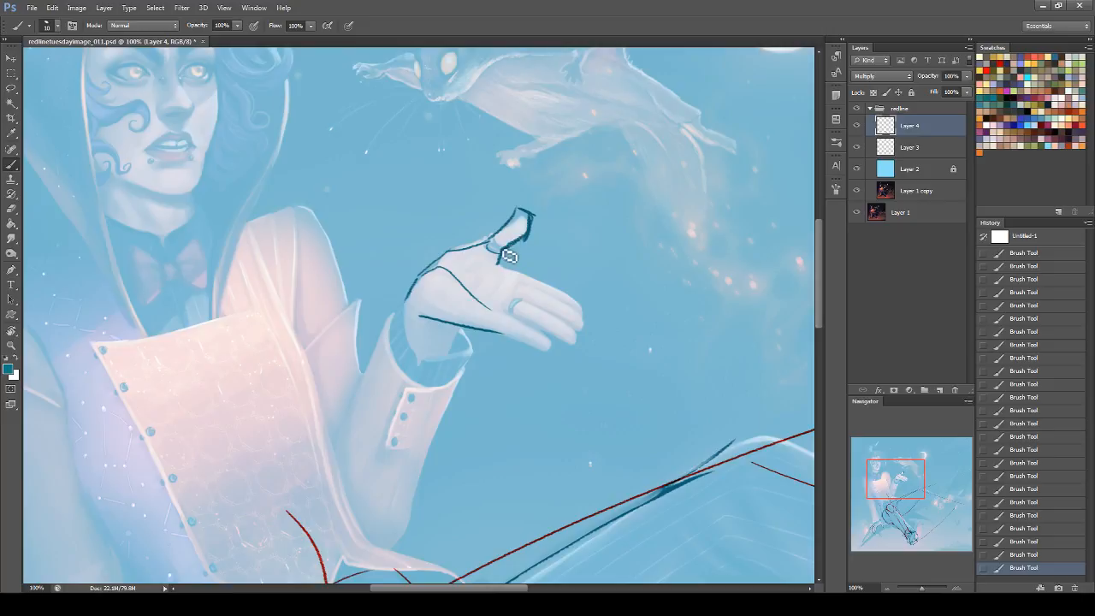
Erase the excess line around the raised hand's thumb tip, and save the file.
click(12, 210)
mouse_move(530, 205)
mouse_down()
mouse_move(541, 210)
mouse_move(522, 241)
mouse_up()
mouse_move(918, 465)
mouse_down()
mouse_move(917, 538)
mouse_move(909, 524)
mouse_move(919, 537)
mouse_up()
key(ctrl+s)
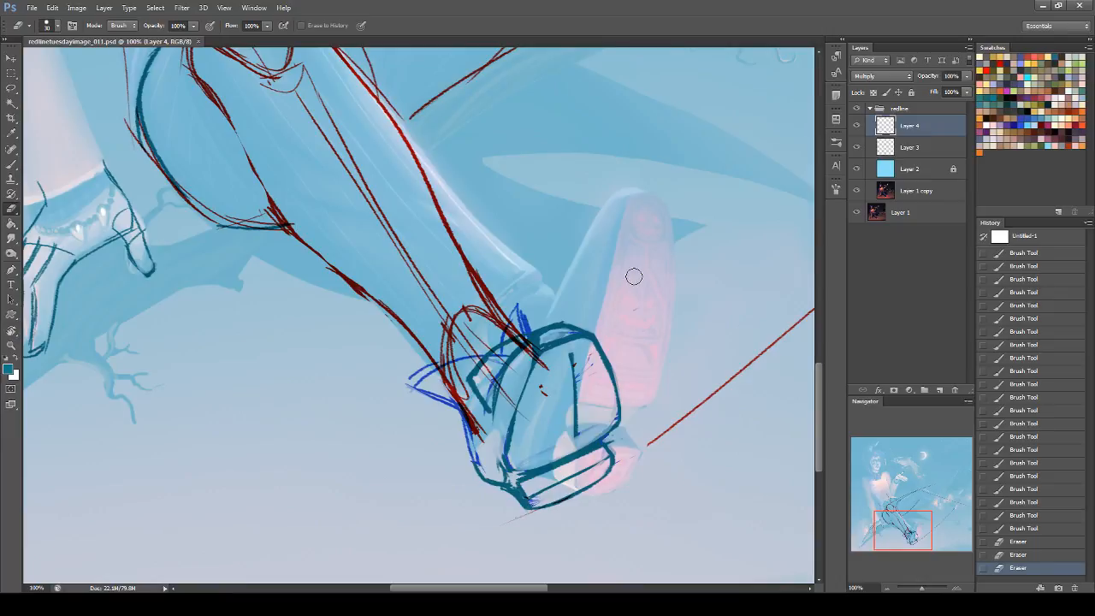
Lower the fill of the blue overlay on Layer 2 so the painting reads through it, and lock the layer again.
click(915, 195)
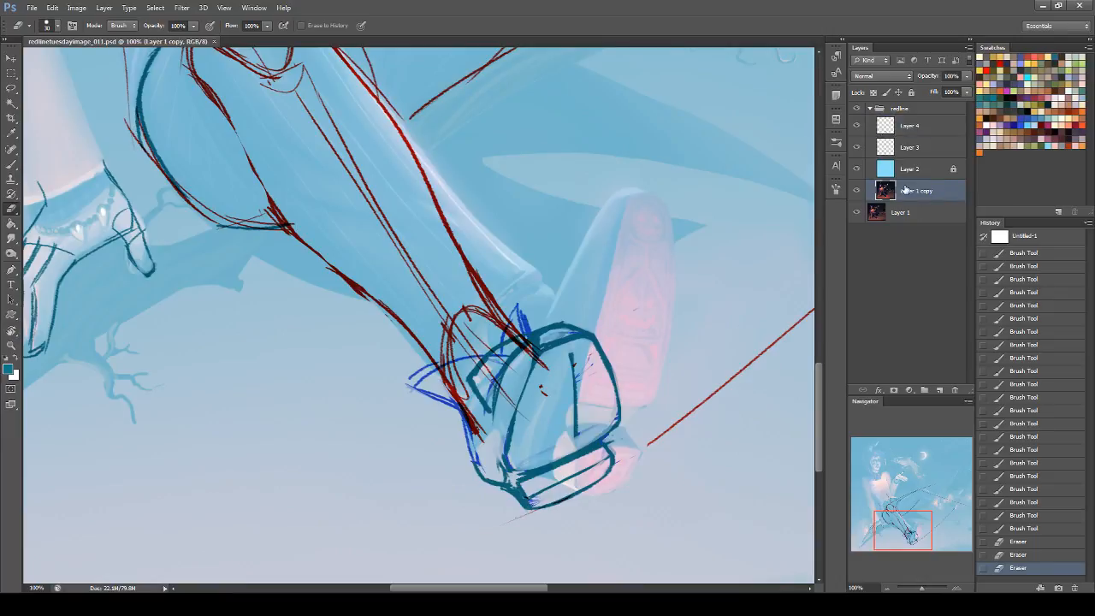
click(12, 89)
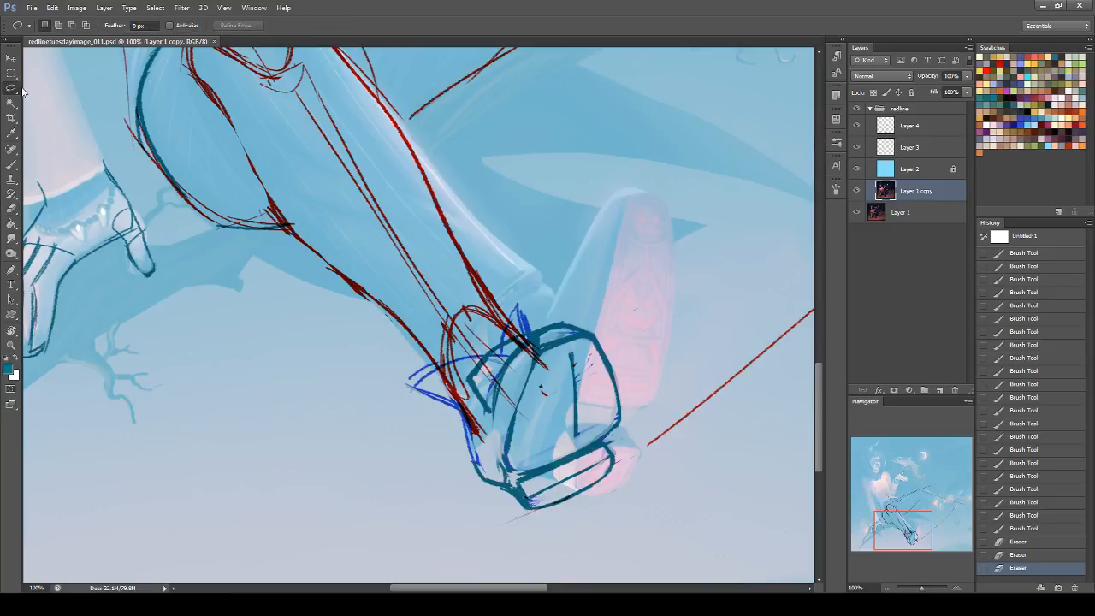
click(857, 169)
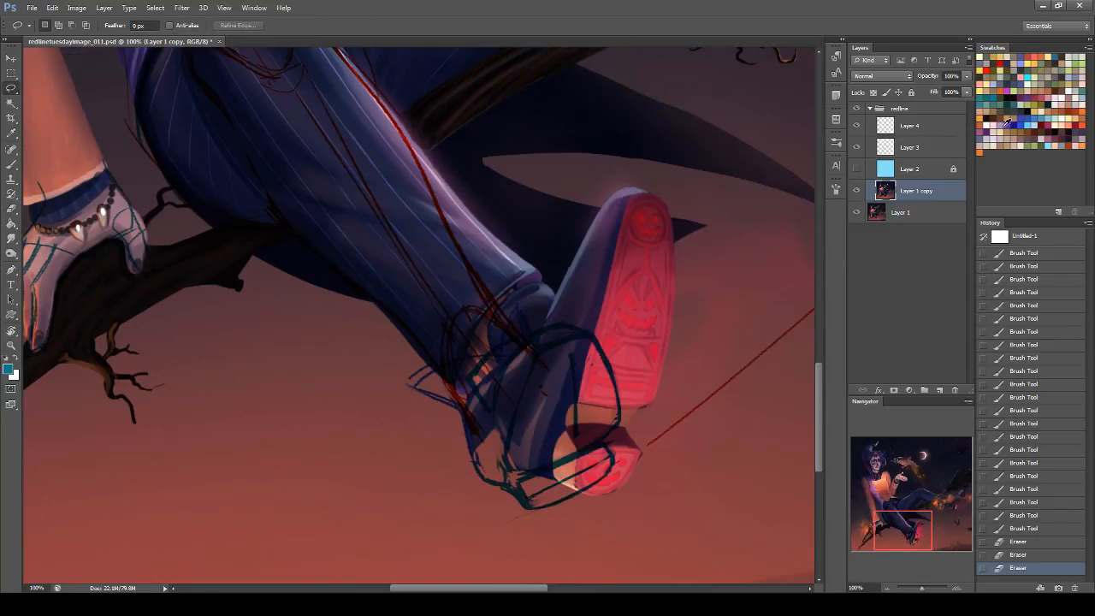
drag(905, 521, 889, 506)
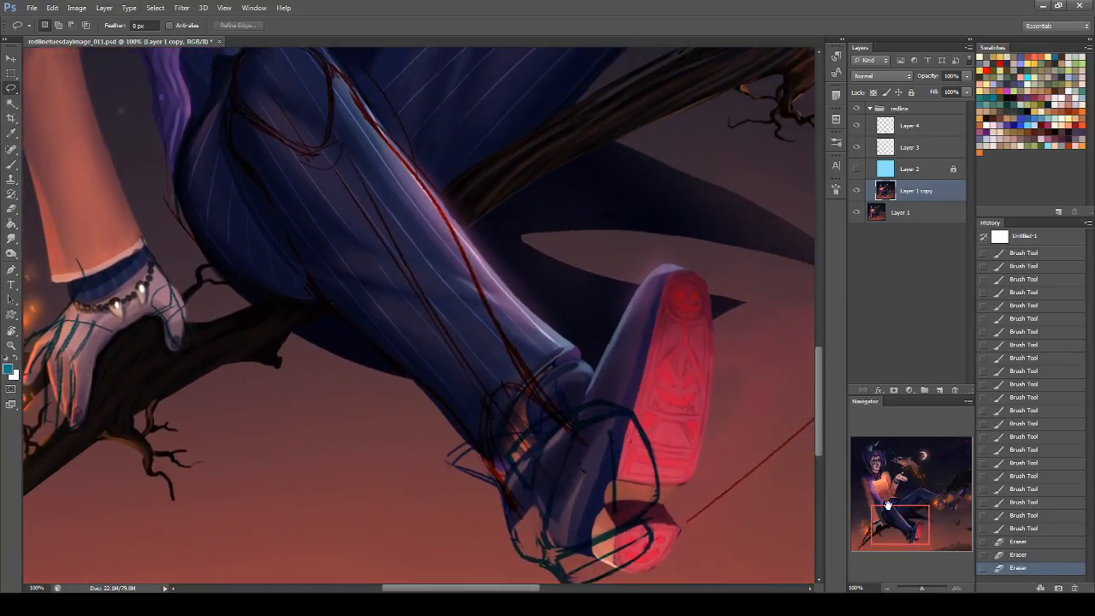
click(857, 170)
click(895, 169)
click(966, 94)
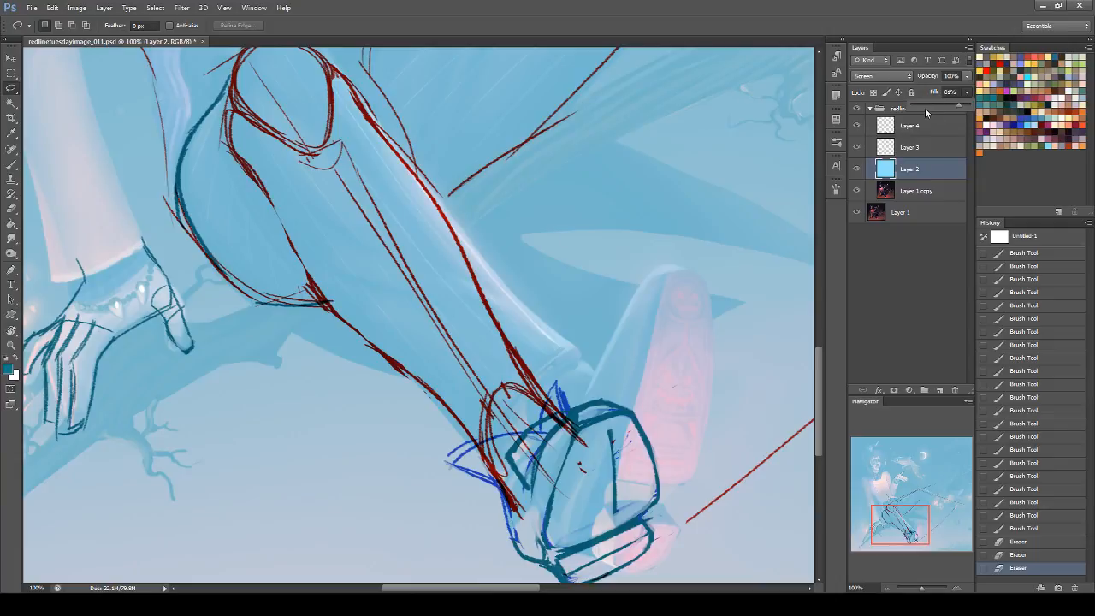
click(923, 106)
drag(927, 103, 918, 101)
click(911, 93)
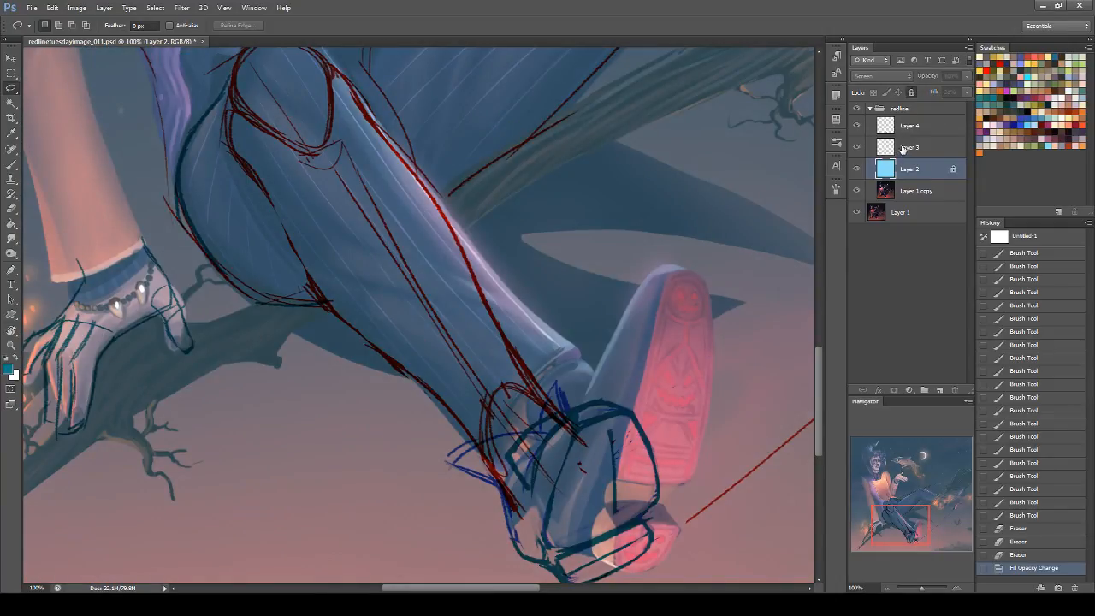
Try merging the redline layers Layer 3 and Layer 4, and undo the merge.
click(910, 147)
click(917, 132)
shift+click(927, 149)
key(ctrl+e)
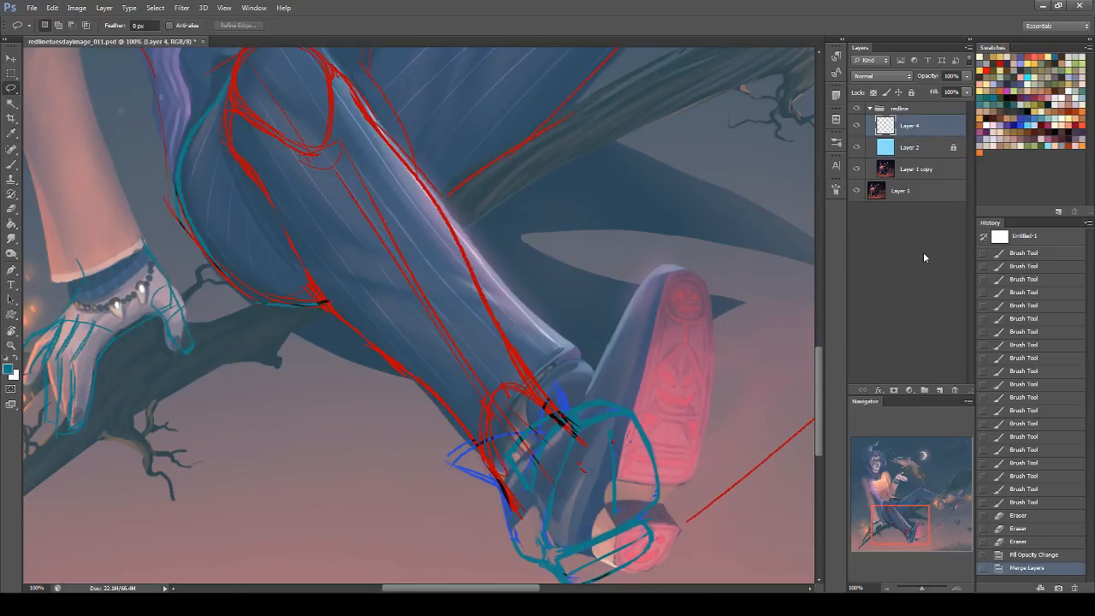
key(ctrl+z)
On Layer 3, erase the excess red lines around the ankle and the red construction line beside the shoe.
click(921, 149)
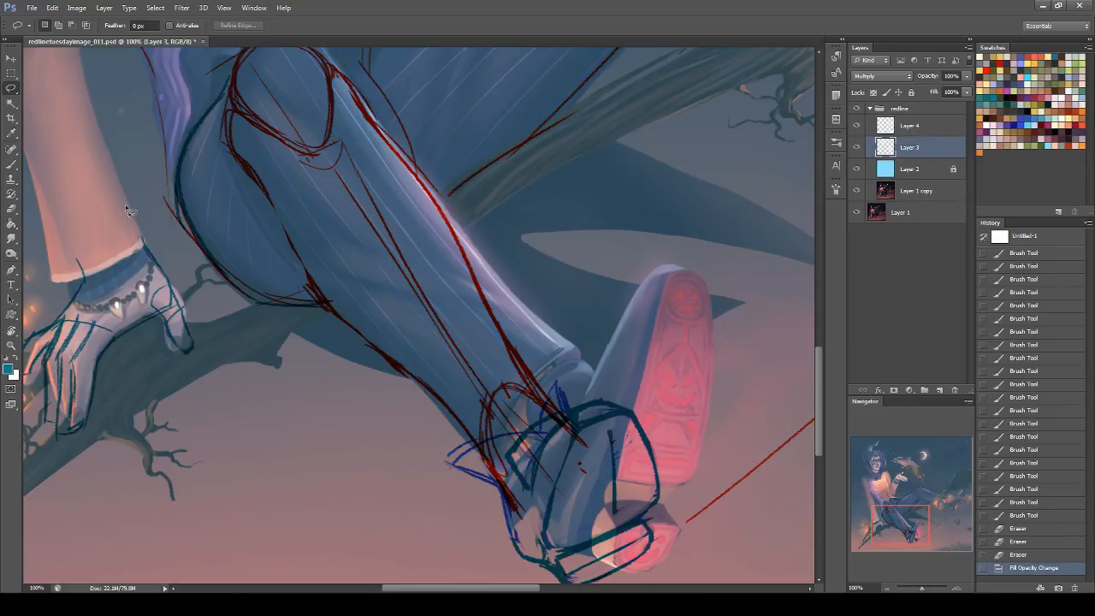
key(e)
drag(481, 460, 546, 440)
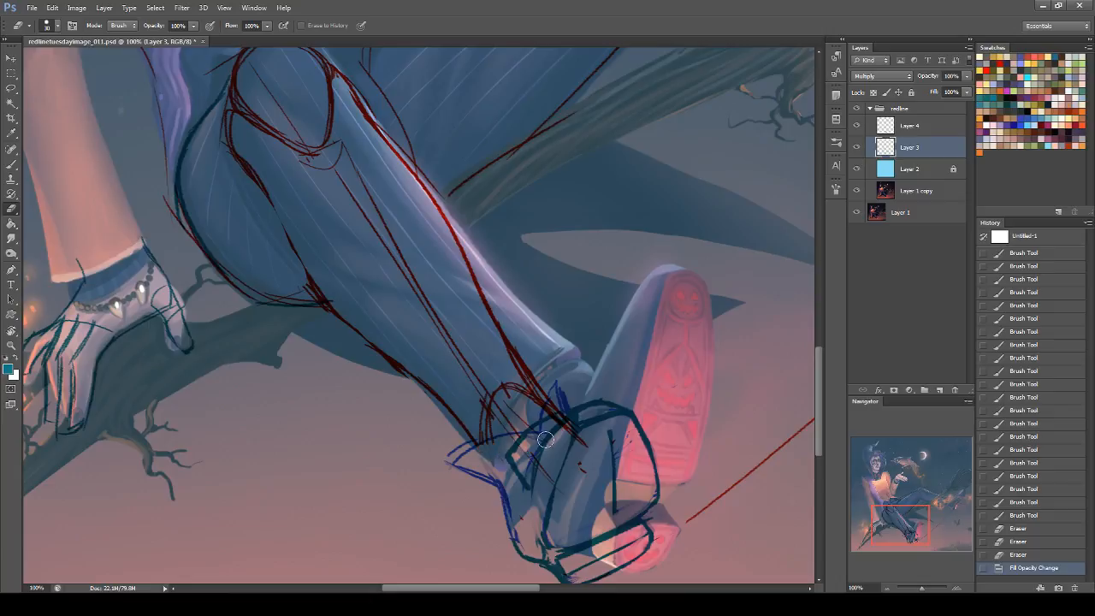
drag(574, 447, 553, 407)
mouse_move(923, 528)
mouse_down()
mouse_move(922, 505)
mouse_move(941, 510)
mouse_up()
drag(464, 436, 539, 366)
mouse_move(602, 318)
mouse_down()
mouse_move(550, 357)
mouse_move(766, 176)
mouse_move(743, 190)
mouse_up()
Erase the long red construction line along the raised thigh, and toggle the redline group off and on to compare.
drag(915, 509, 918, 486)
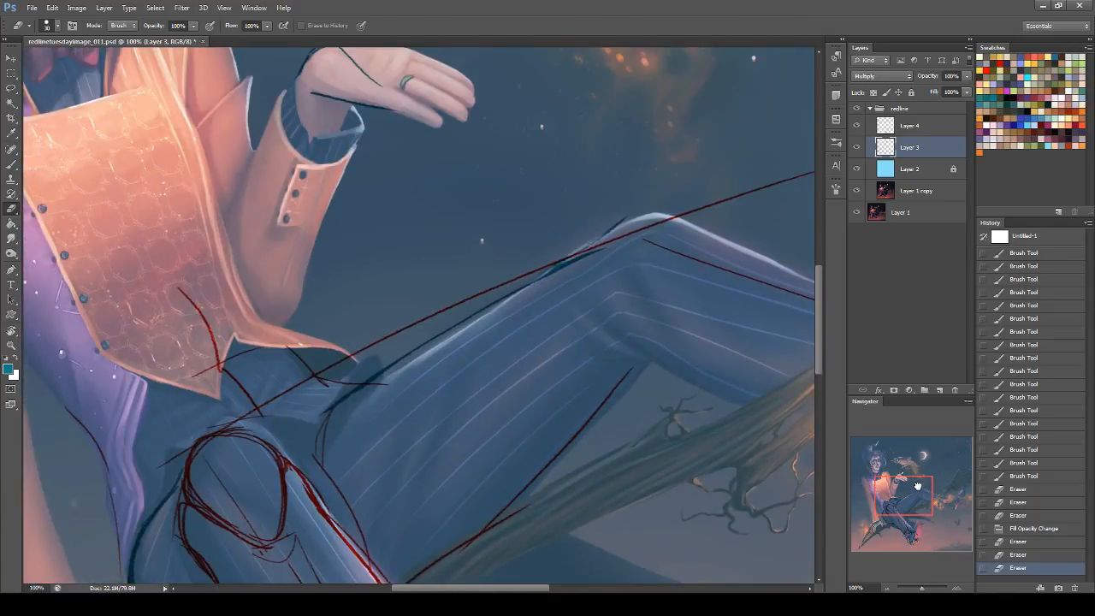
drag(322, 362, 813, 172)
drag(969, 475, 899, 502)
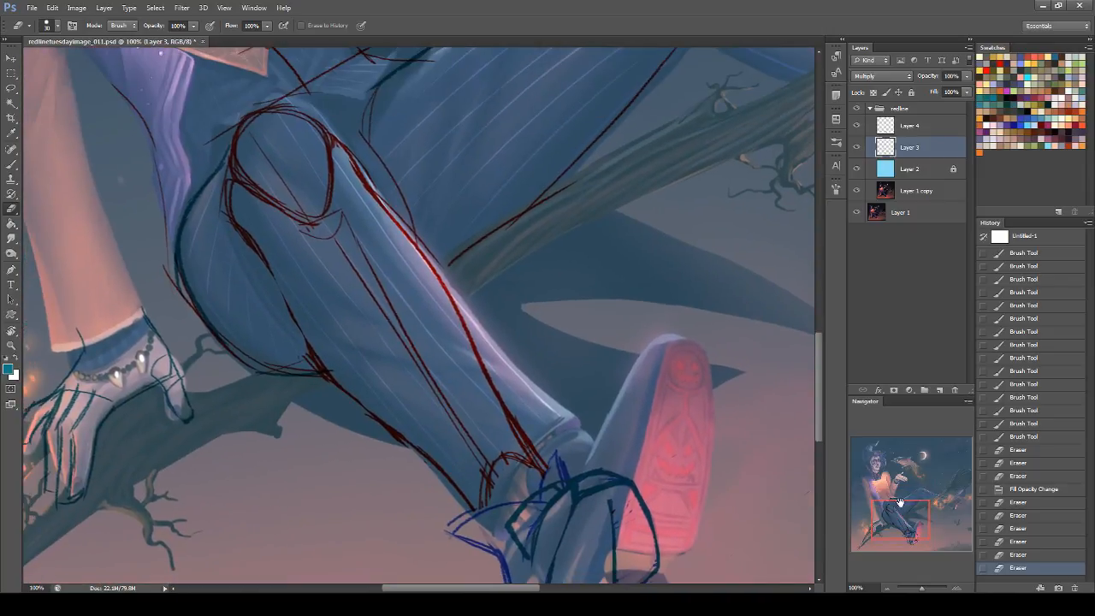
click(859, 108)
click(857, 110)
Merge Layer 3 with Layer 4 and set the merged redline layer's blending mode to Multiply.
drag(935, 503, 915, 515)
shift+click(918, 129)
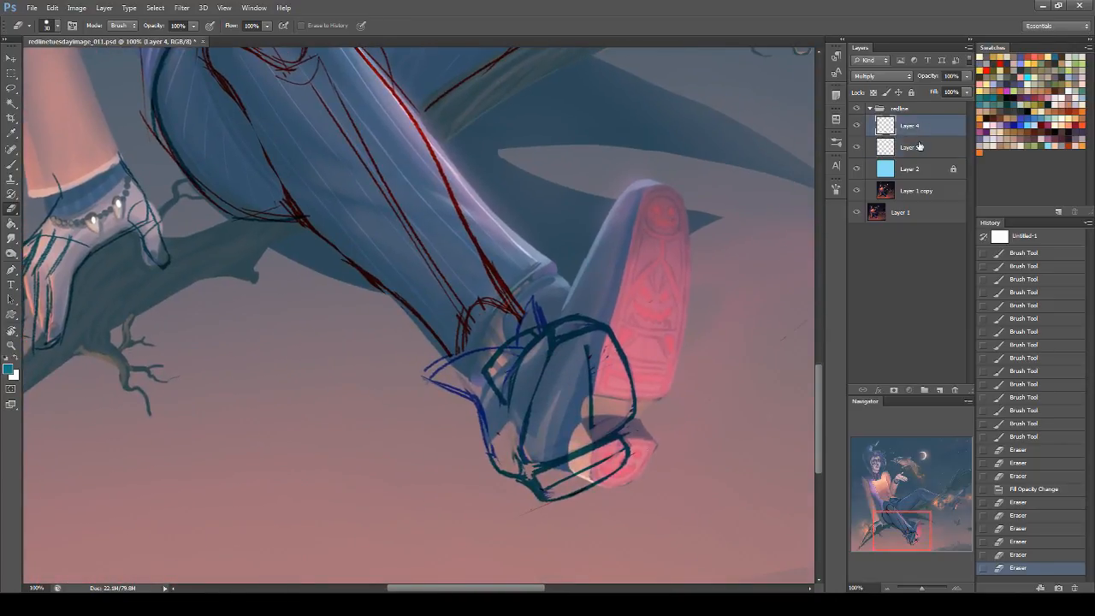
key(ctrl+e)
click(11, 89)
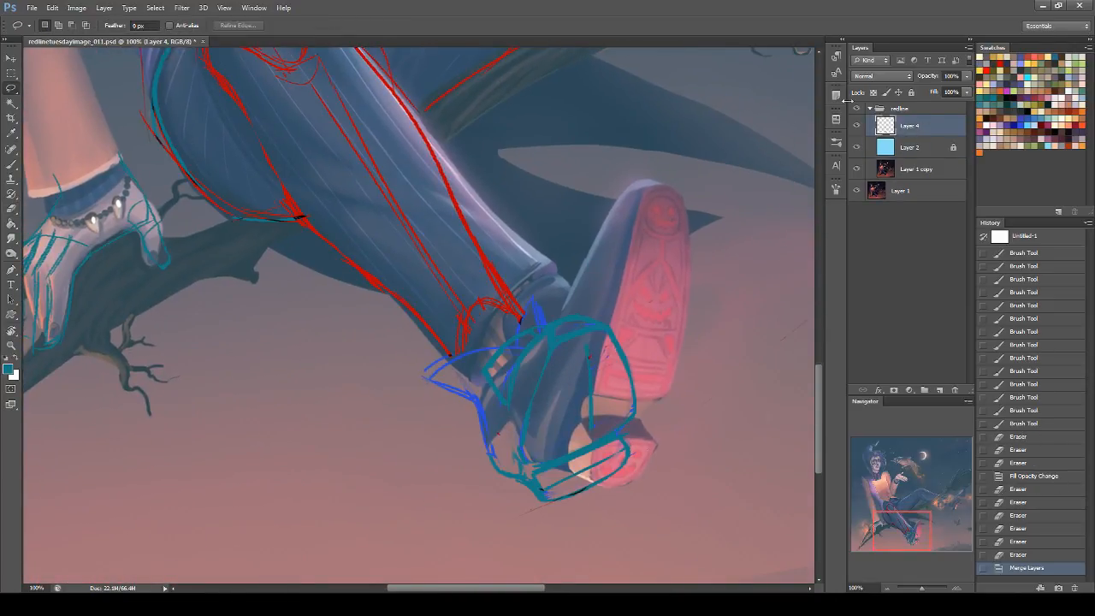
click(880, 75)
click(855, 126)
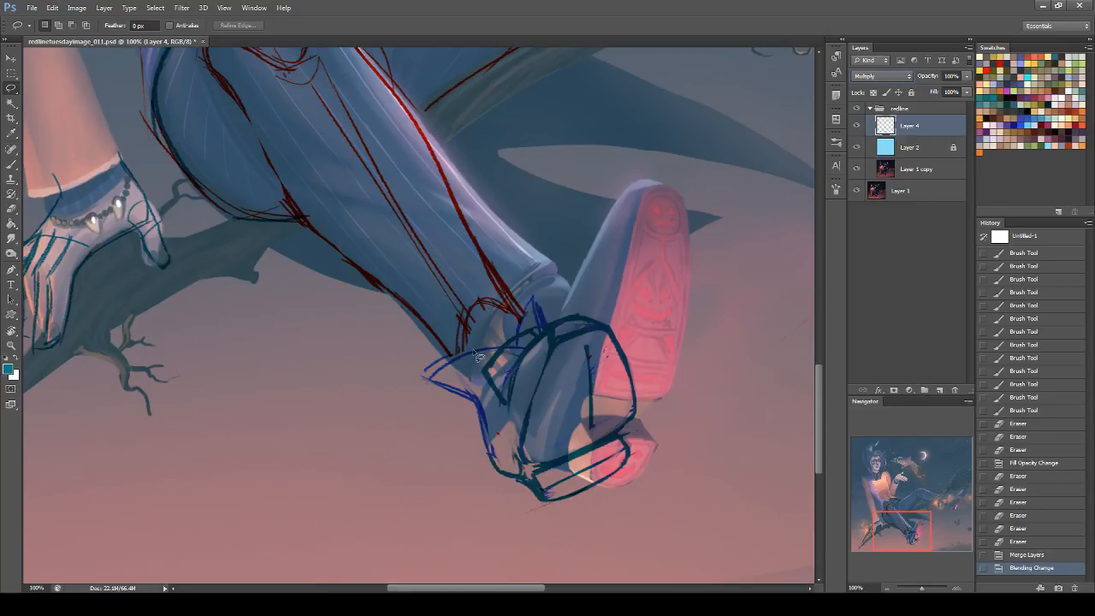
Lasso the near foot's redline, stretch it slightly taller and rotate it slightly with Free Transform, and deselect it.
drag(447, 472, 395, 392)
key(ctrl+t)
drag(406, 523, 402, 508)
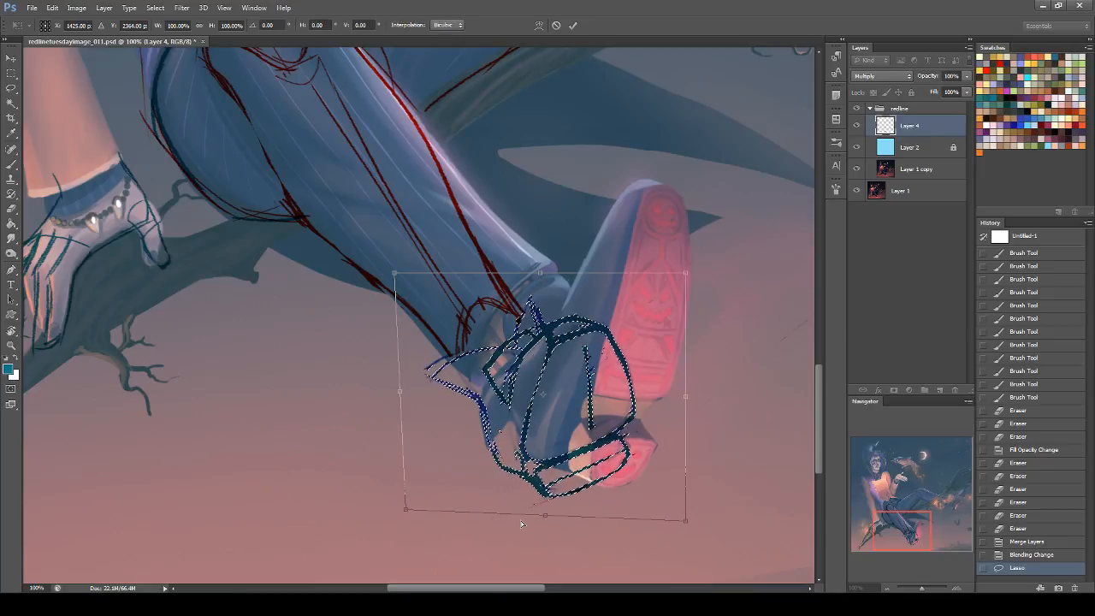
drag(544, 516, 548, 523)
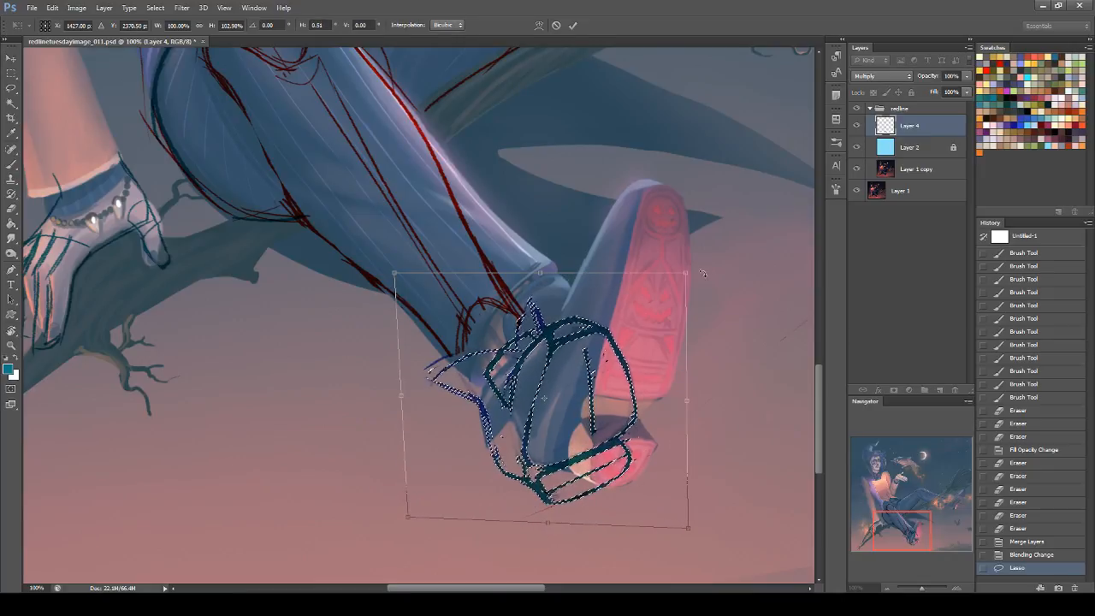
drag(686, 273, 685, 272)
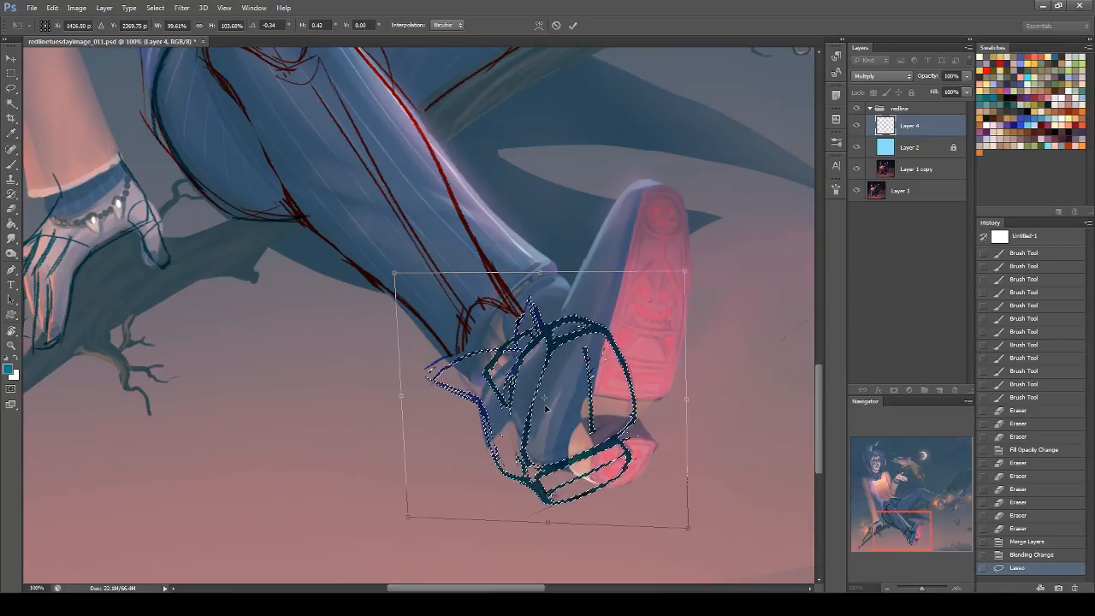
mouse_move(770, 287)
mouse_down()
mouse_move(746, 234)
mouse_move(756, 291)
mouse_up()
key(Return)
key(ctrl+d)
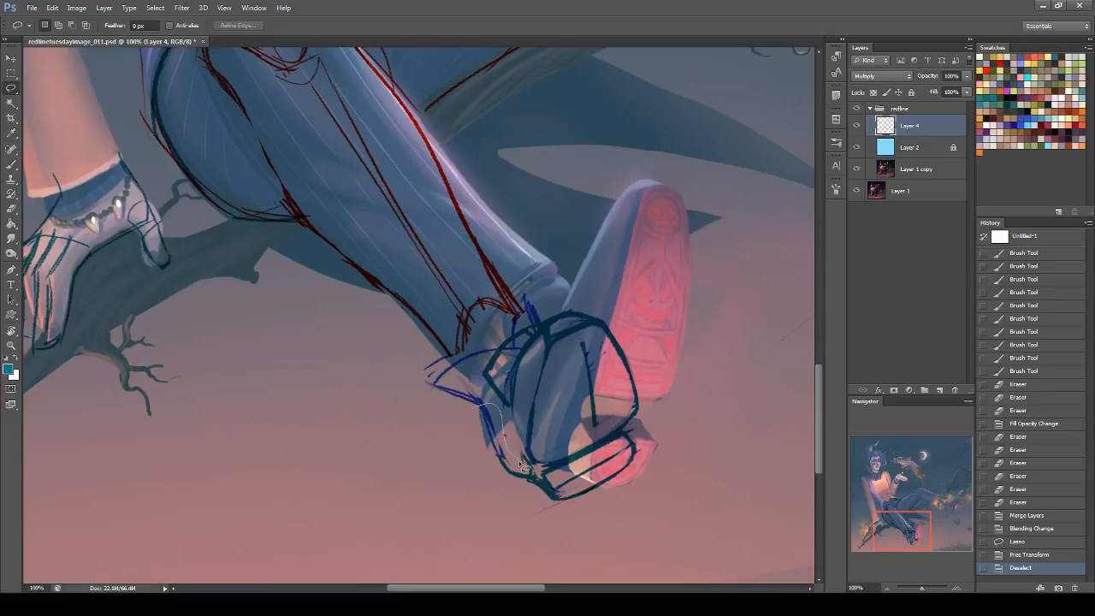
Lasso the outer curve beside the heel in the foot redline, adjust its angle with Free Transform, and deselect it.
mouse_move(533, 494)
mouse_down()
mouse_move(467, 420)
mouse_move(501, 402)
mouse_up()
key(ctrl+t)
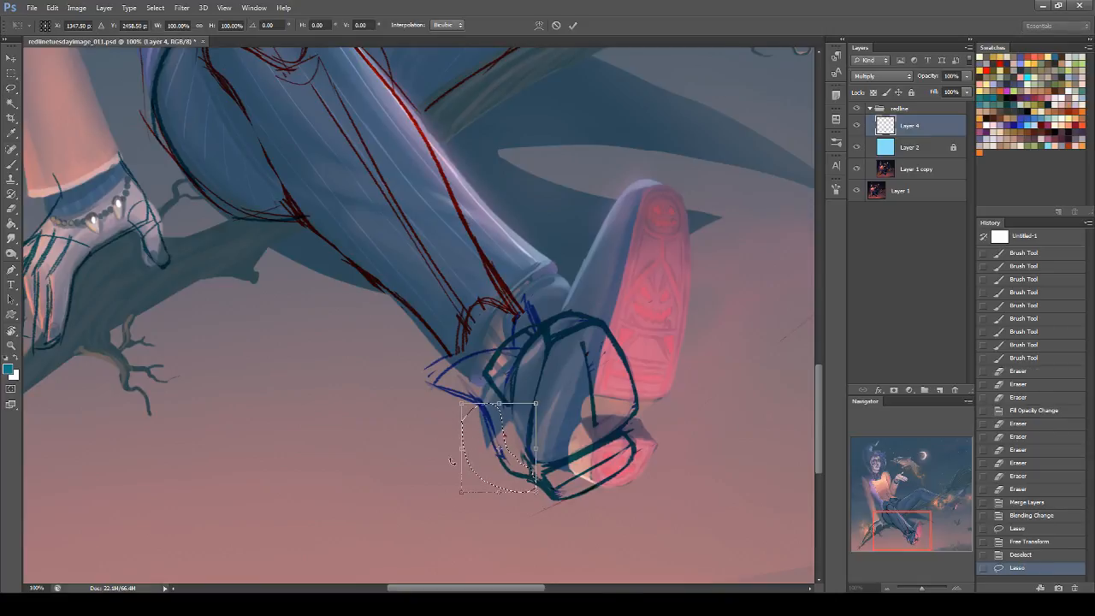
mouse_move(464, 501)
mouse_down()
mouse_move(471, 434)
mouse_move(511, 432)
mouse_up()
key(Return)
key(ctrl+d)
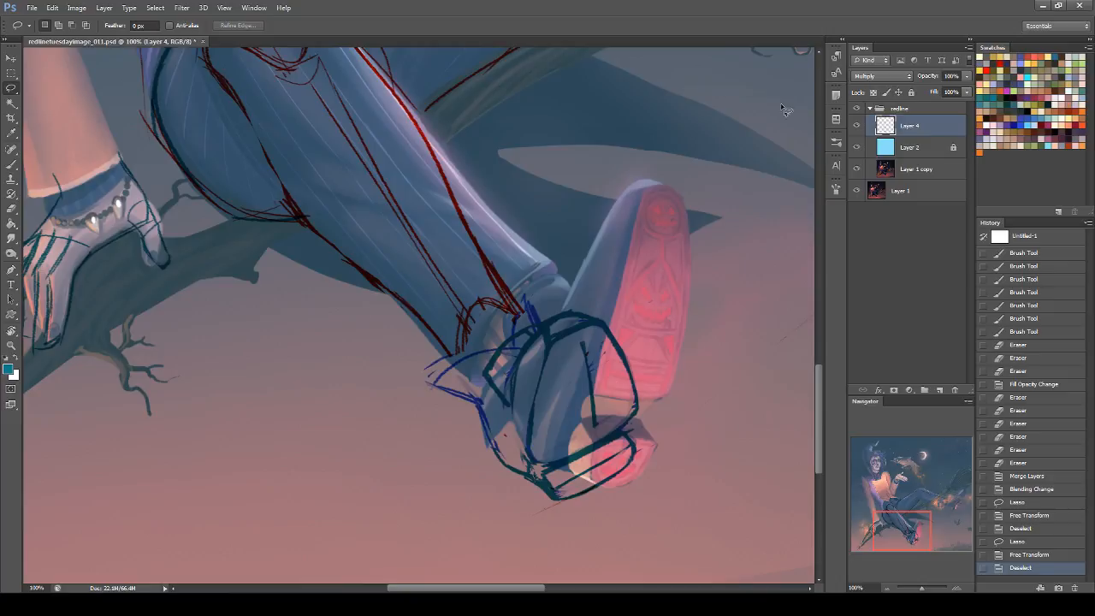
On Layer 1 copy, quick-select the red shoe sole and the red heel underside, leaving out the tan heel side.
click(888, 171)
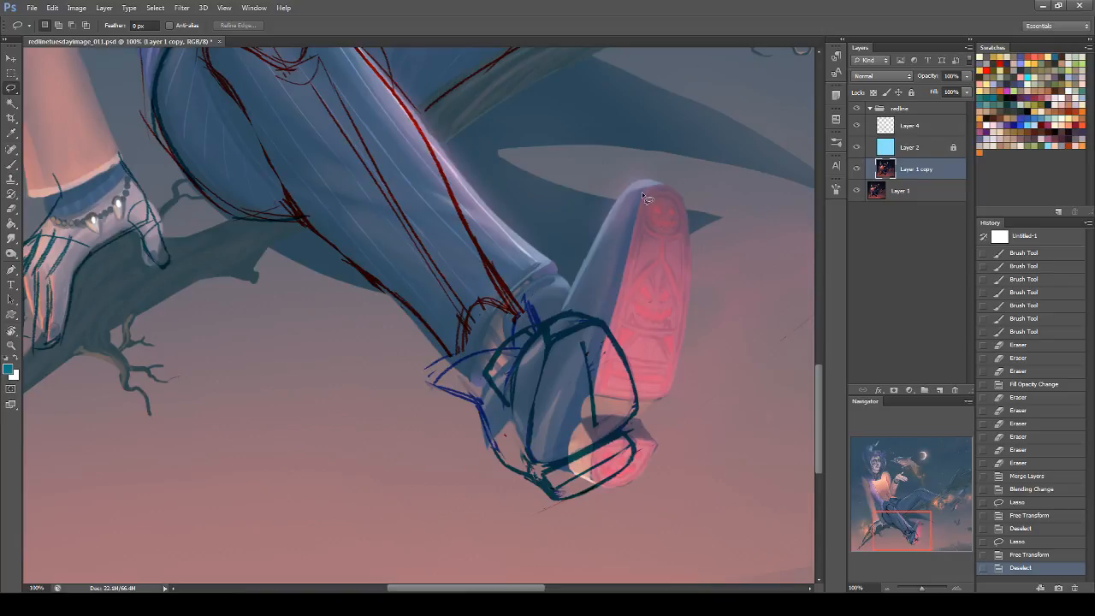
key(Escape)
click(11, 102)
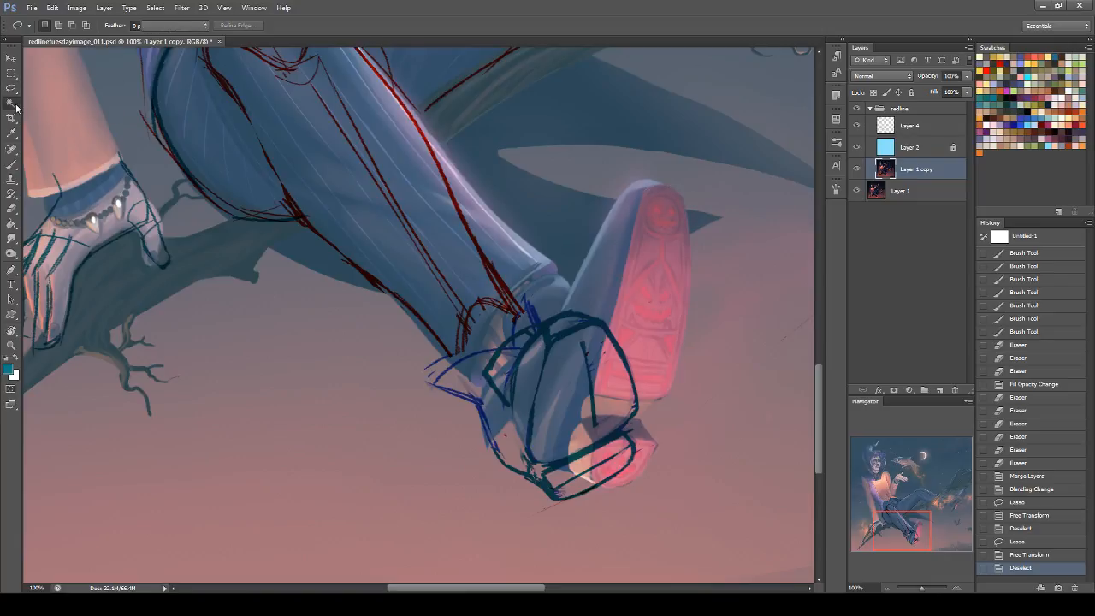
click(57, 104)
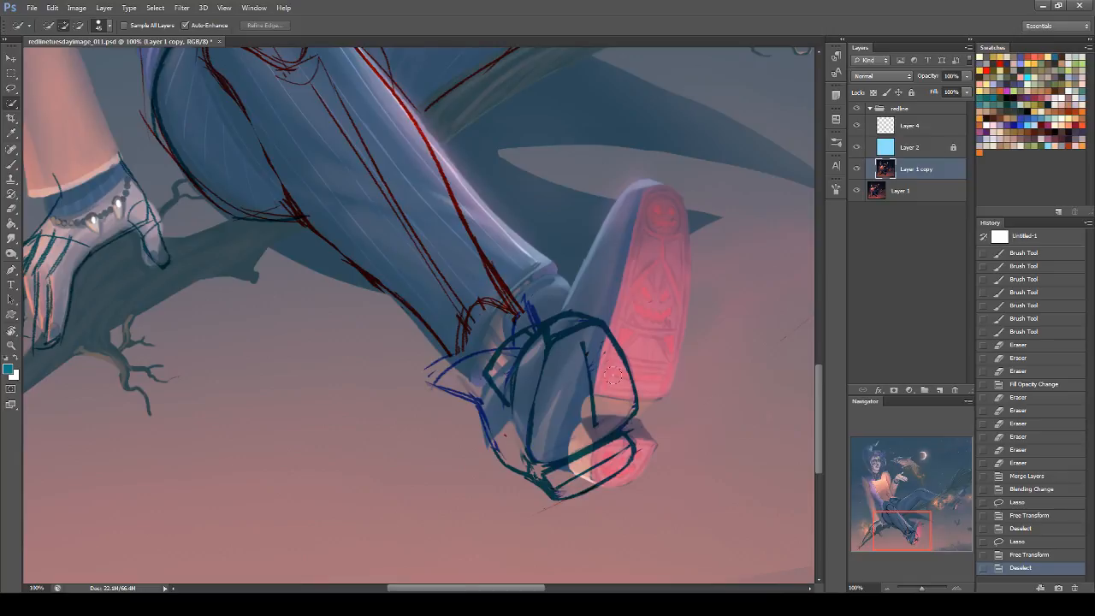
mouse_move(663, 289)
mouse_down()
mouse_move(627, 445)
mouse_move(638, 460)
mouse_up()
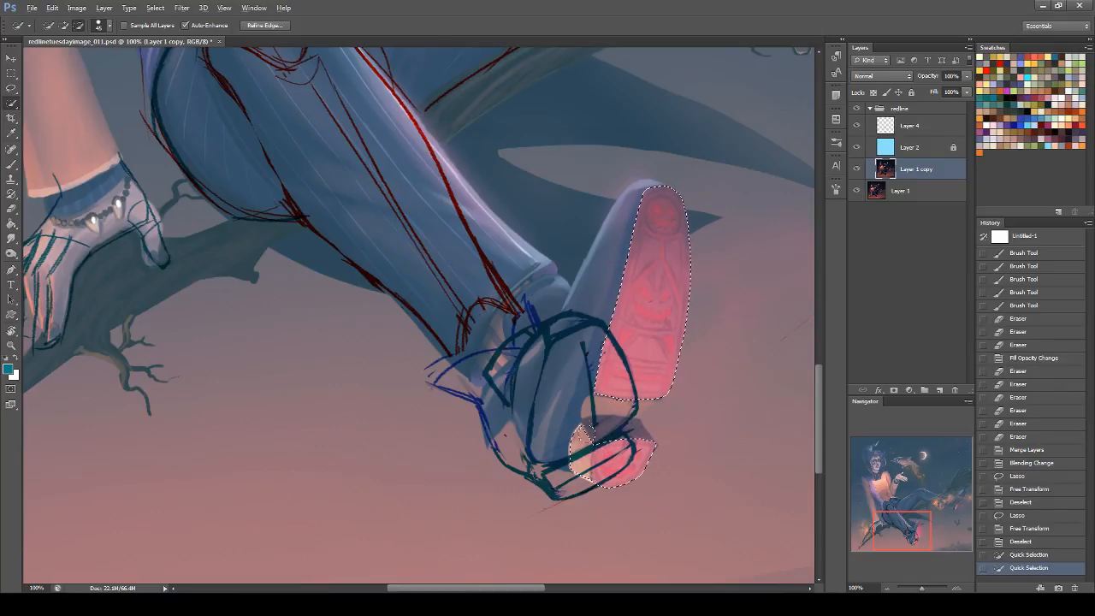
click(698, 250)
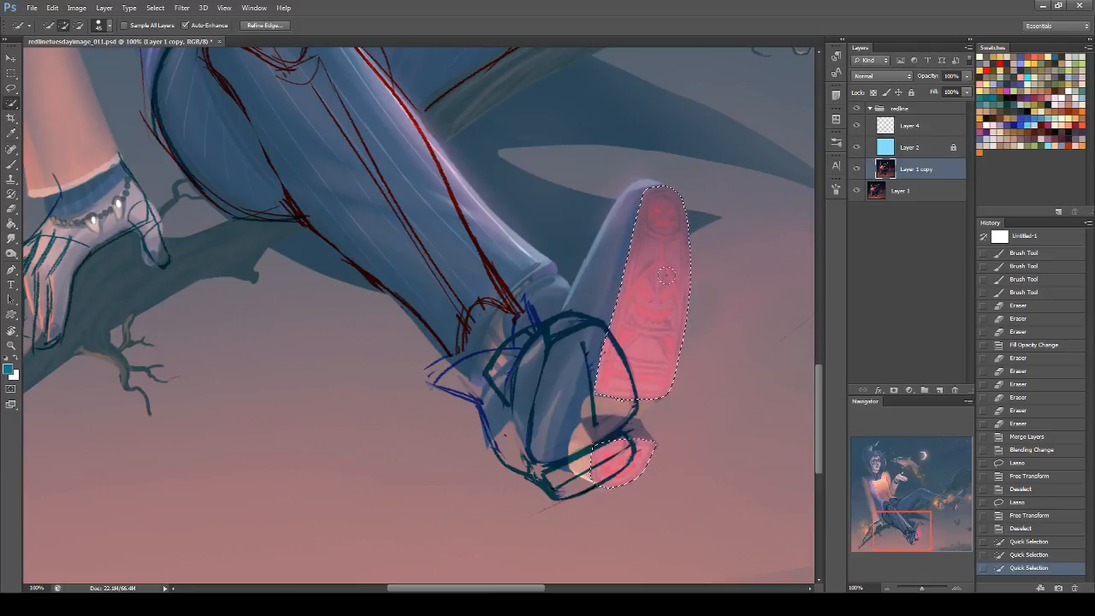
Copy the selected sole and heel to a new layer, and hide Layer 1 and Layer 1 copy.
click(17, 90)
click(21, 90)
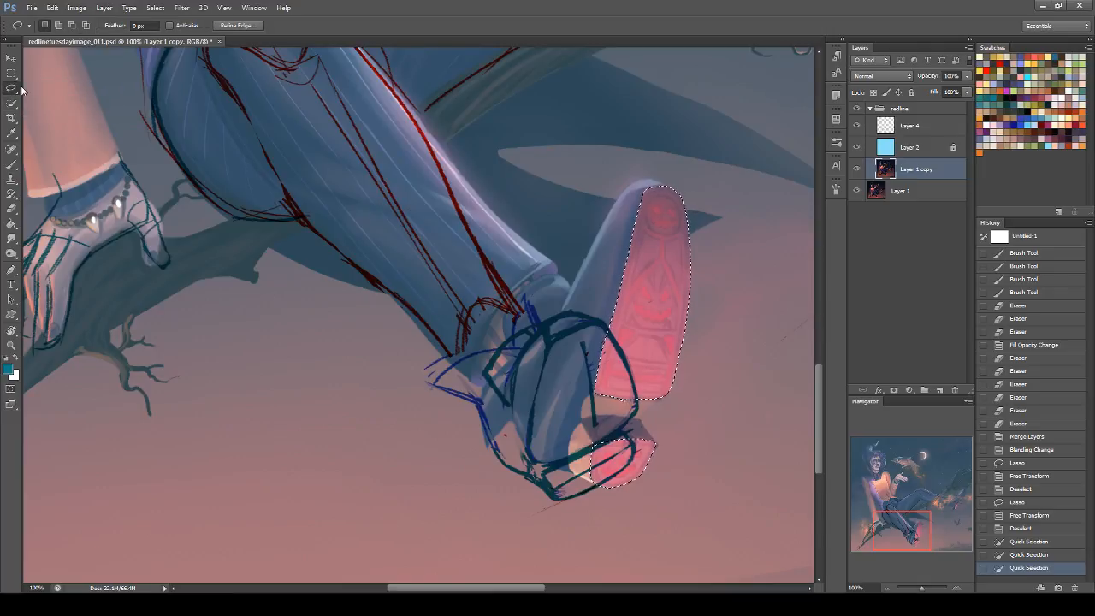
right_click(666, 263)
click(728, 342)
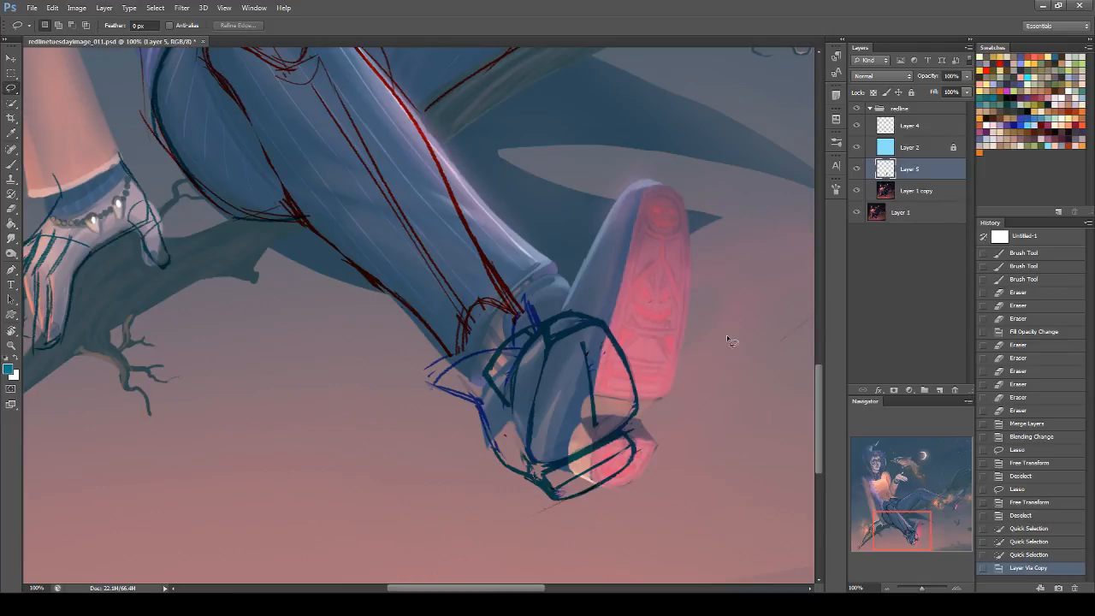
click(857, 213)
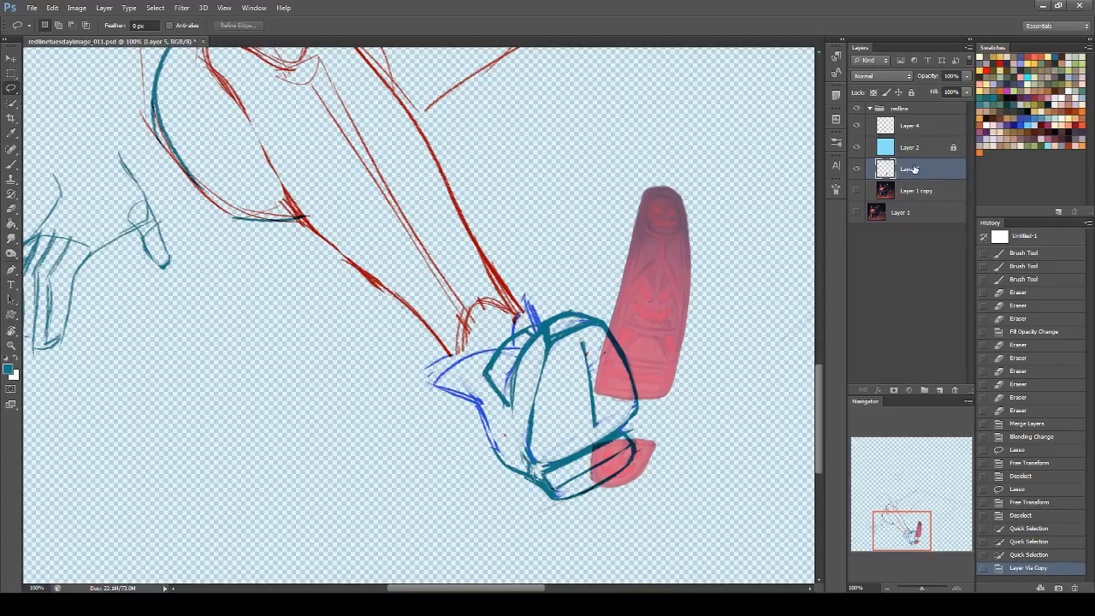
Free-transform the copied sole and heel to about 144% width, 49% height and -28° rotation, fitting them inside the near shoe's redline.
key(ctrl+t)
drag(657, 293, 621, 298)
drag(597, 187, 534, 325)
key(ctrl+z)
drag(746, 289, 723, 225)
drag(587, 382, 543, 416)
drag(614, 515, 578, 392)
drag(529, 239, 557, 343)
drag(663, 471, 705, 447)
drag(458, 366, 406, 394)
drag(637, 457, 634, 455)
drag(726, 501, 729, 495)
drag(626, 484, 618, 478)
drag(485, 354, 512, 367)
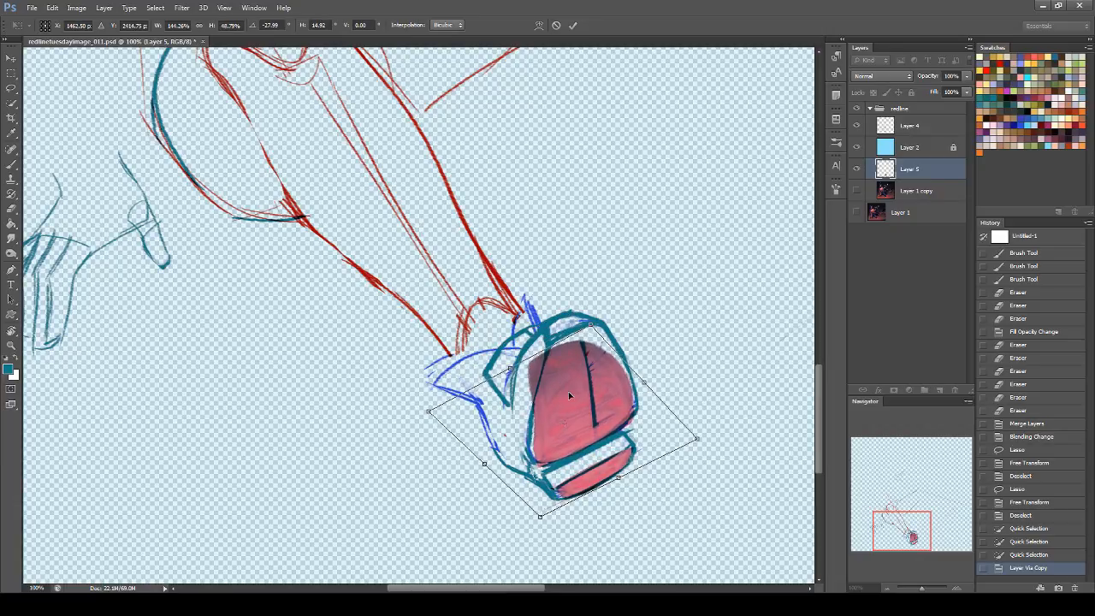
key(Return)
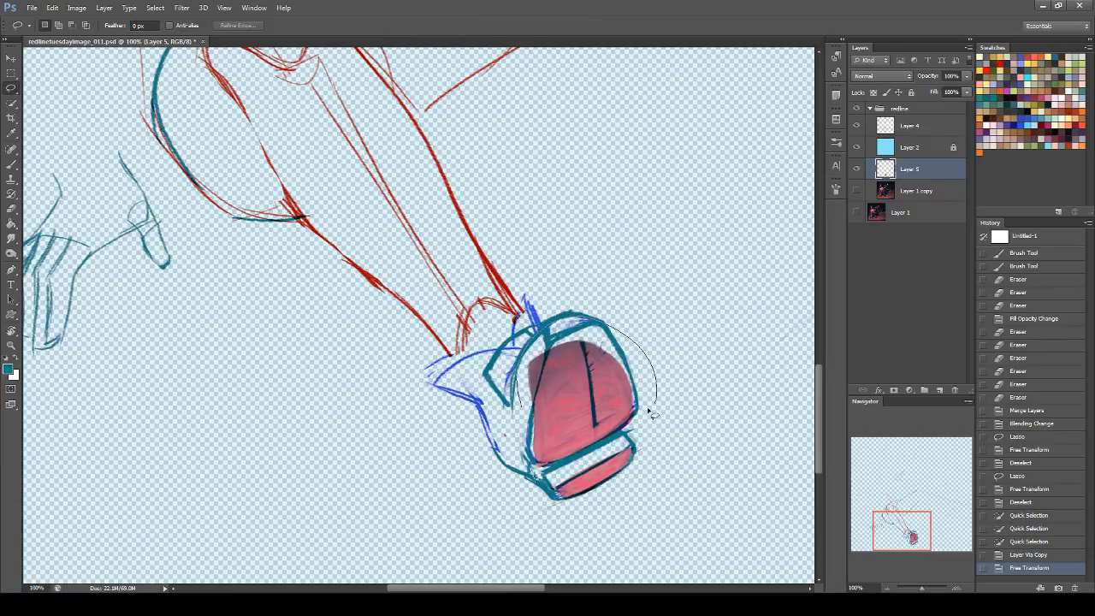
Lasso the large sole piece and free-transform it to about 109% width and 116% height to fill its redline outline.
mouse_move(532, 454)
mouse_down()
mouse_move(558, 304)
mouse_move(594, 289)
mouse_move(604, 299)
mouse_up()
key(ctrl+t)
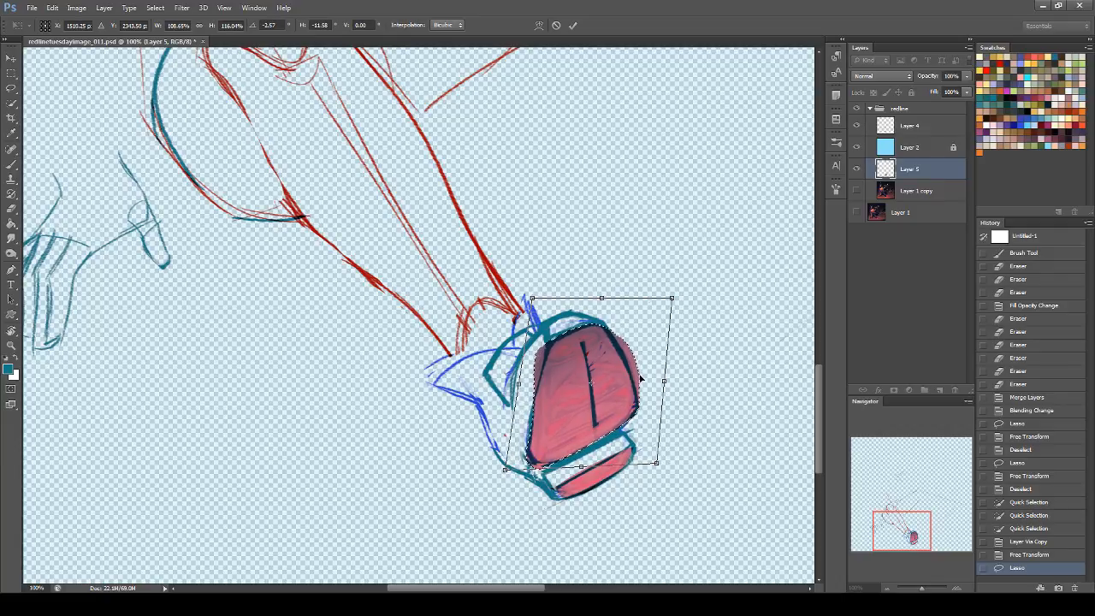
key(Return)
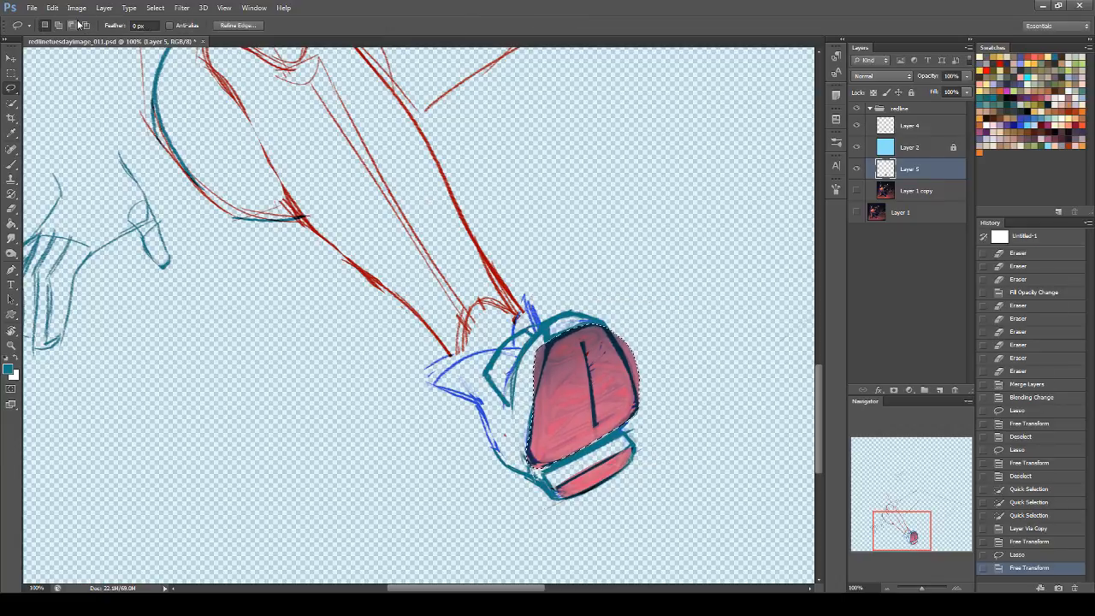
Warp the selected large sole piece so its edges follow the near shoe's redline outline, and deselect it.
click(52, 7)
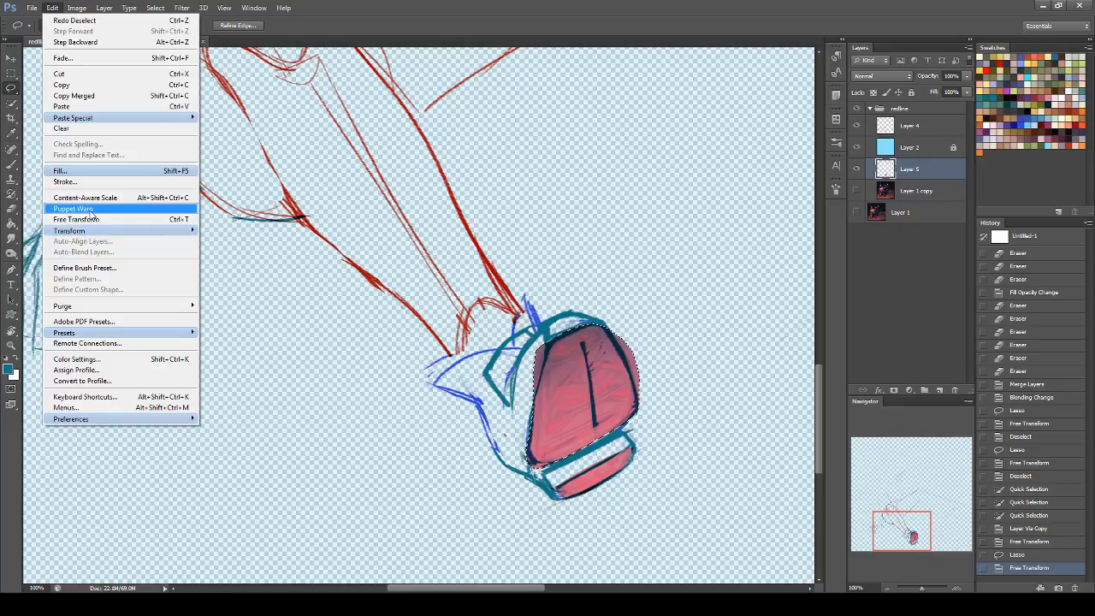
mouse_move(90, 230)
click(240, 277)
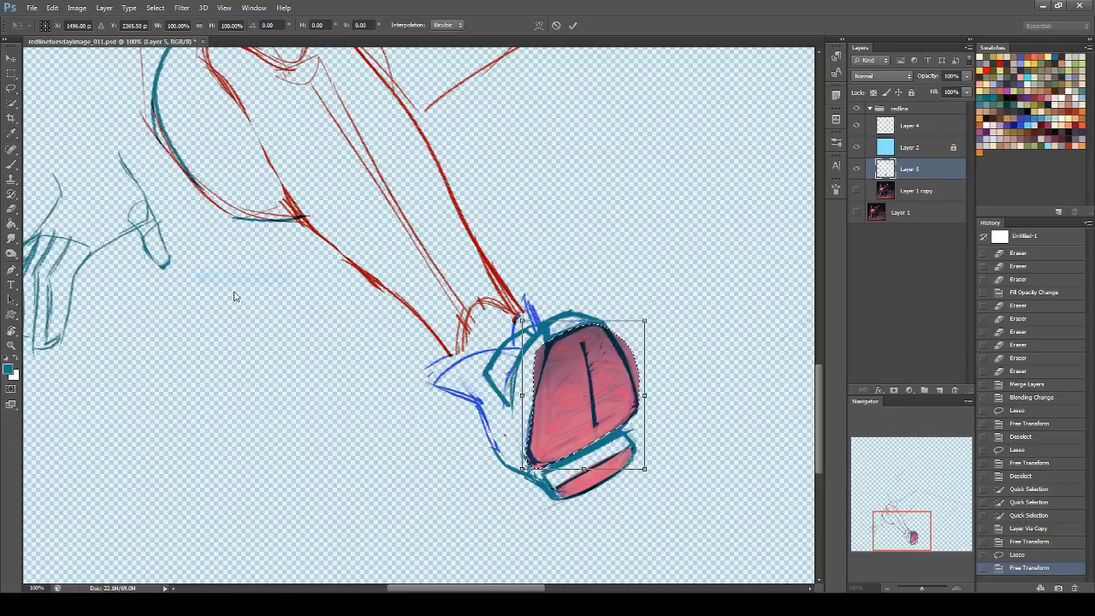
click(52, 8)
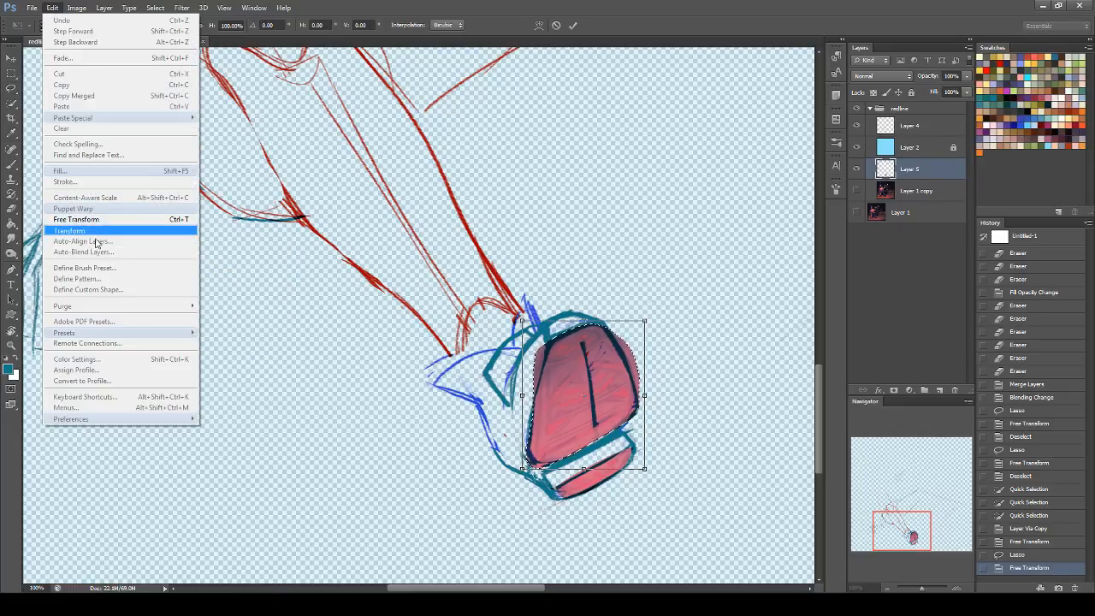
mouse_move(142, 235)
click(242, 301)
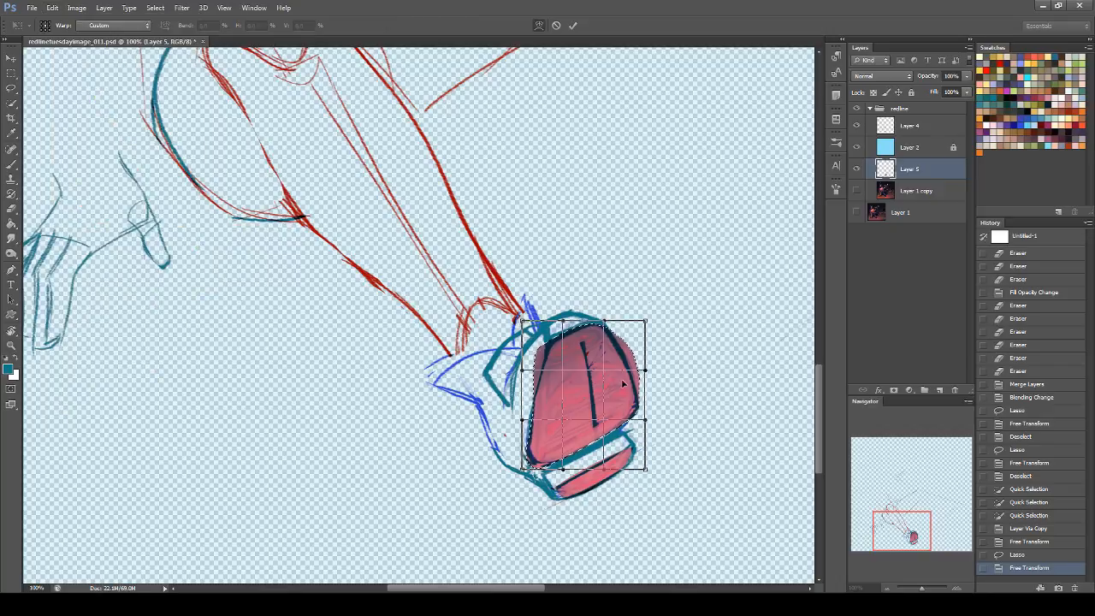
drag(629, 363, 633, 400)
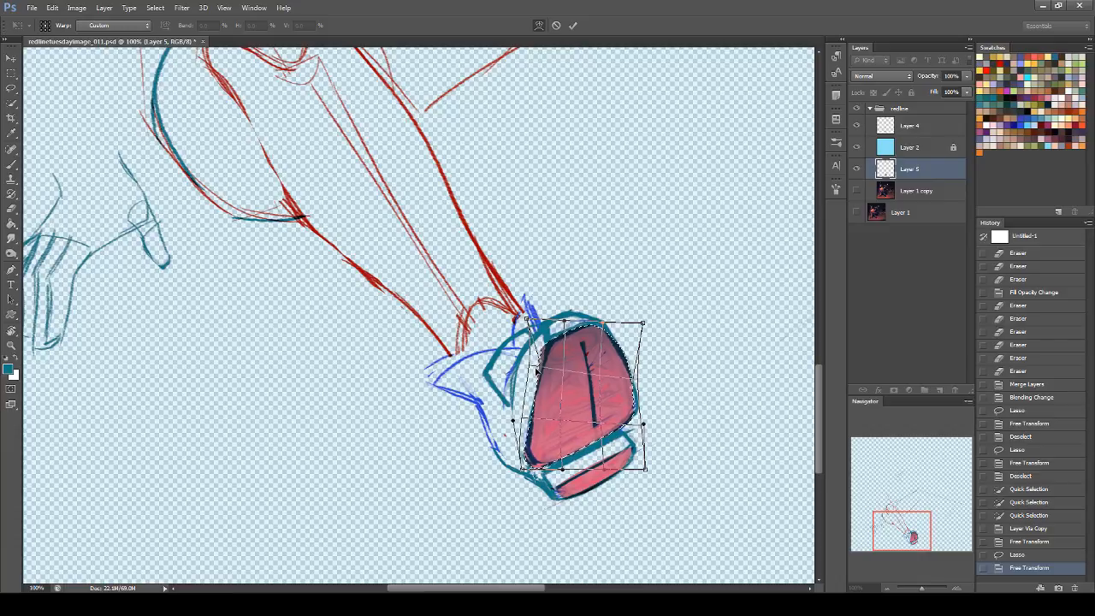
key(Return)
key(ctrl+d)
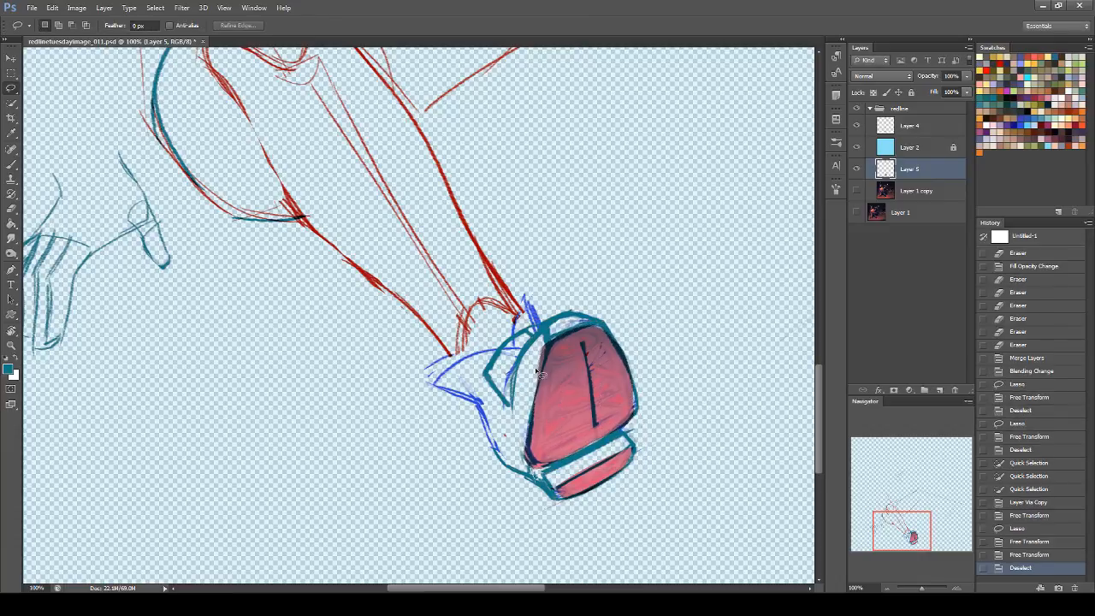
Show Layer 1 copy, hide the blue Layer 2, and ready the Brush tool on Layer 1 copy.
click(858, 190)
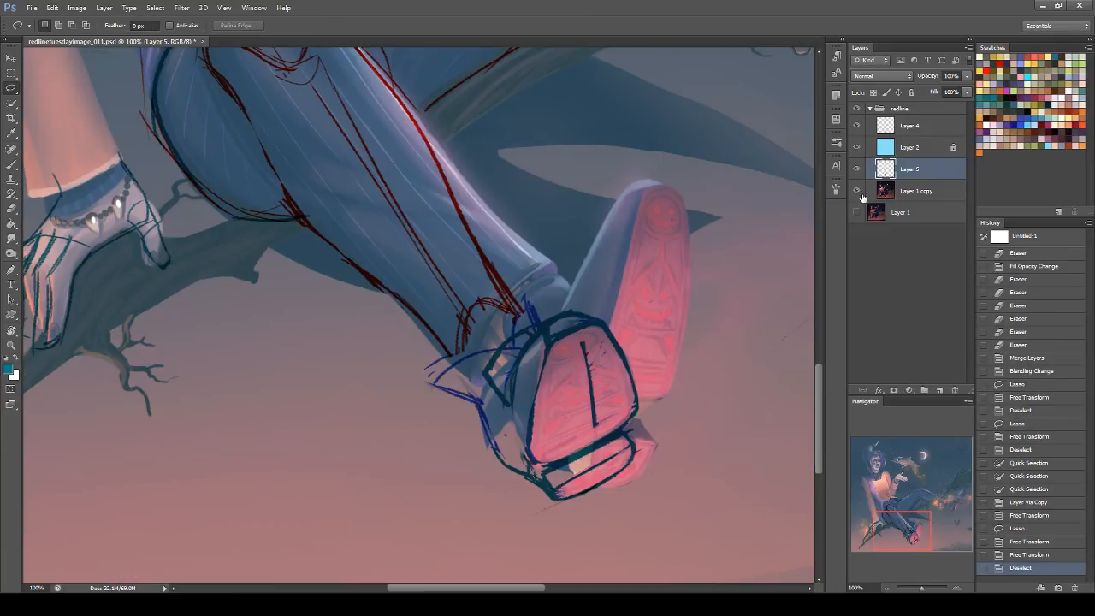
click(857, 147)
click(11, 163)
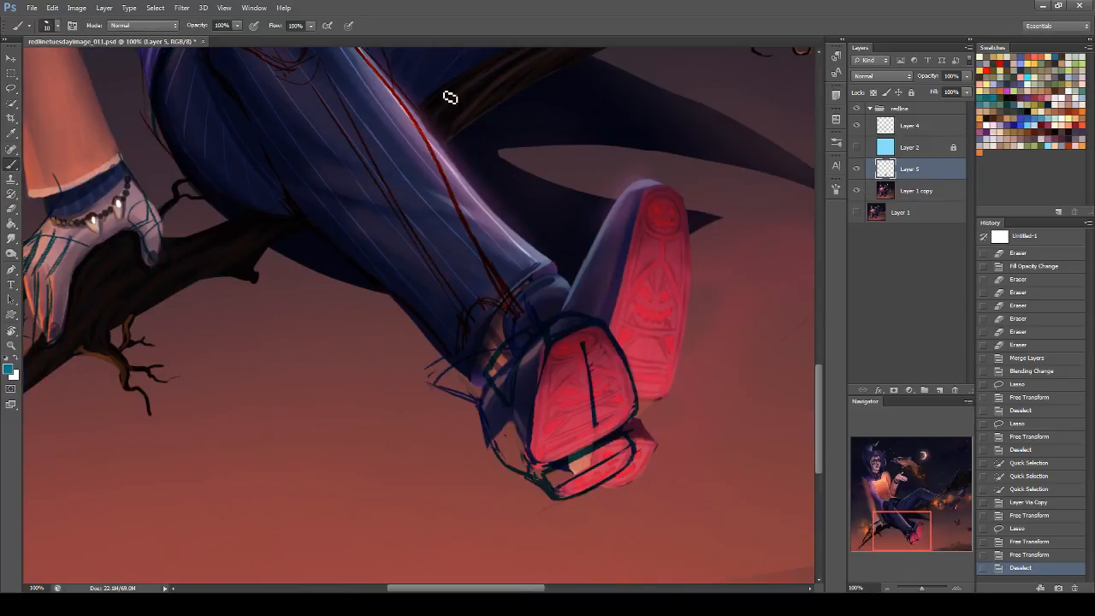
click(905, 190)
click(856, 191)
click(857, 192)
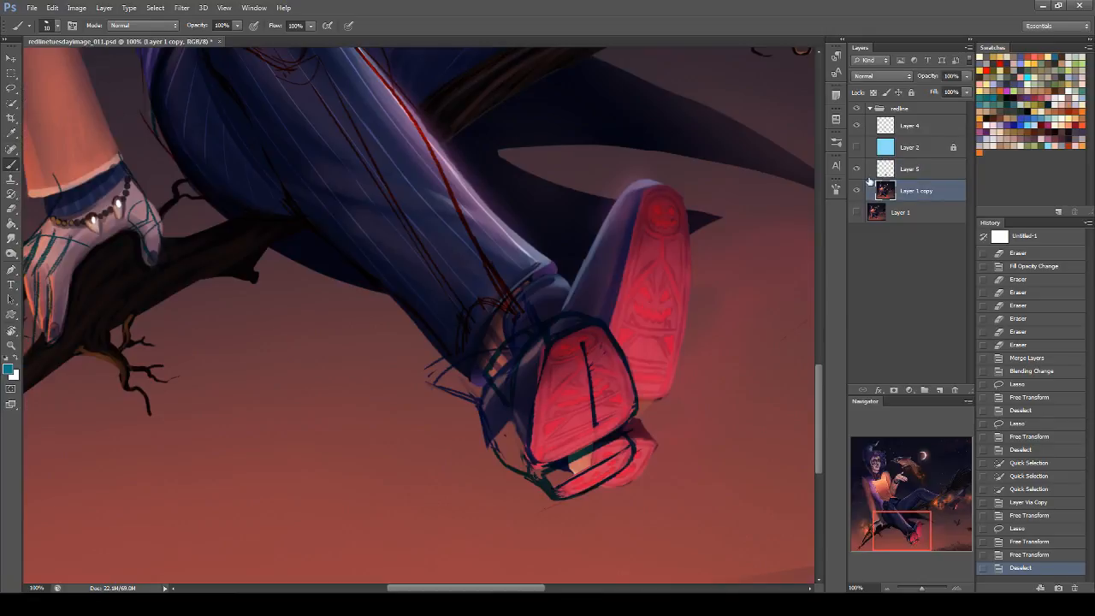
Paint over the old heel with the sampled background red, and fill the gap between sole and heel underside with dark maroon.
click(856, 169)
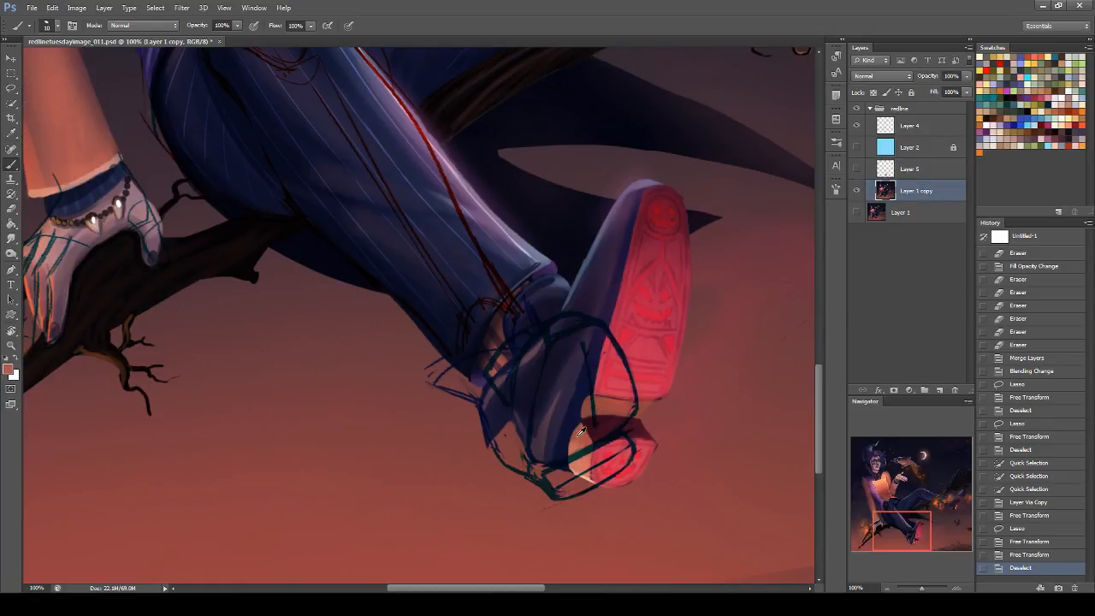
click(856, 170)
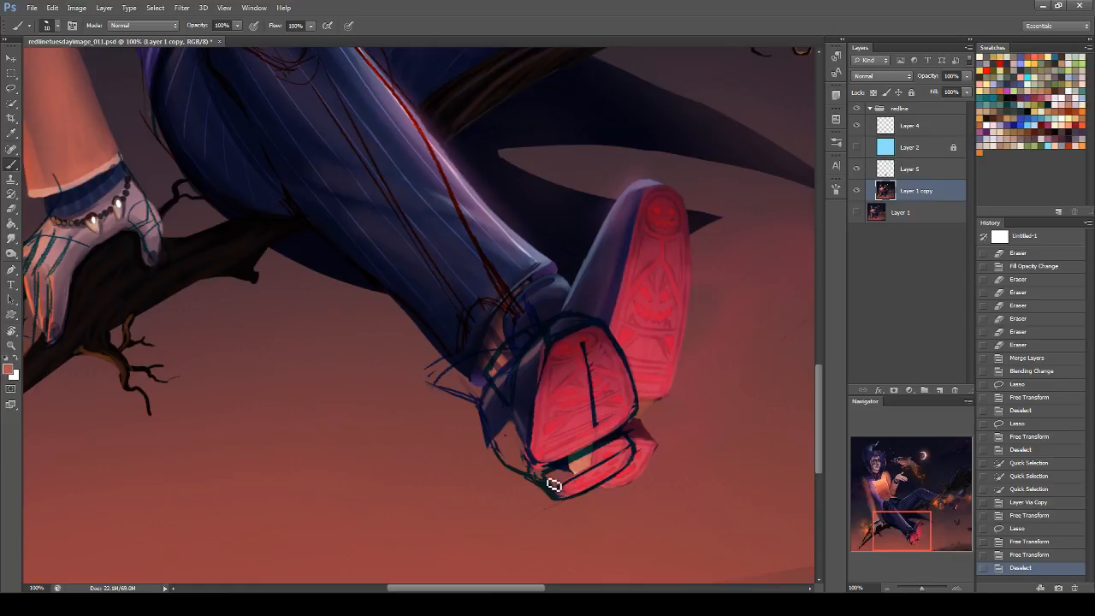
mouse_move(561, 467)
mouse_down()
mouse_move(533, 458)
mouse_move(538, 471)
mouse_up()
drag(538, 471, 553, 464)
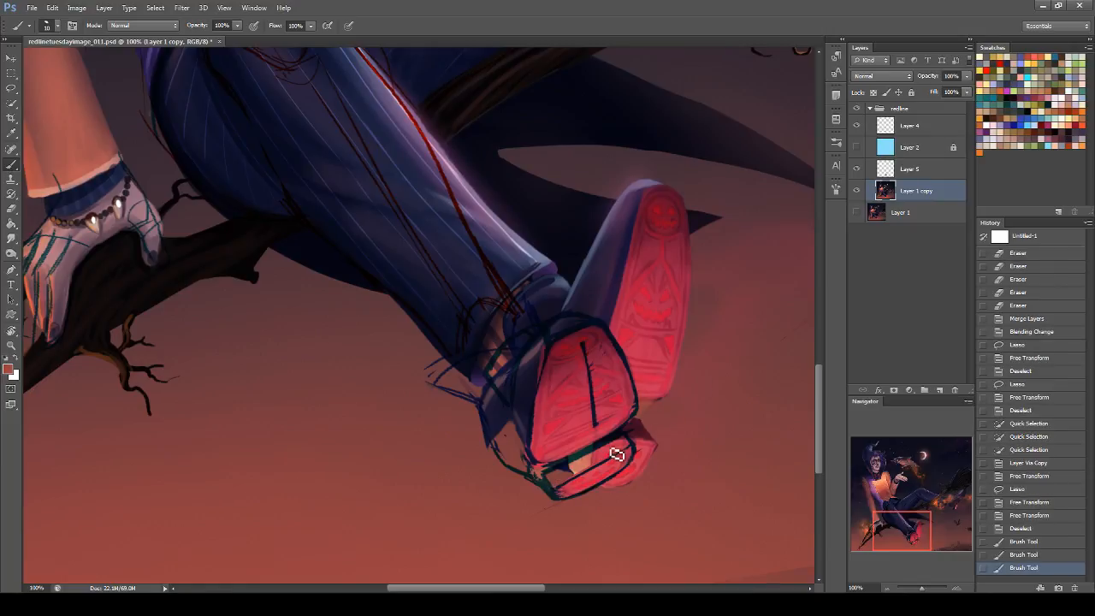
alt+click(642, 423)
mouse_move(570, 477)
mouse_down()
mouse_move(611, 458)
mouse_move(558, 495)
mouse_move(634, 450)
mouse_move(566, 482)
mouse_move(554, 475)
mouse_move(602, 449)
mouse_move(546, 486)
mouse_up()
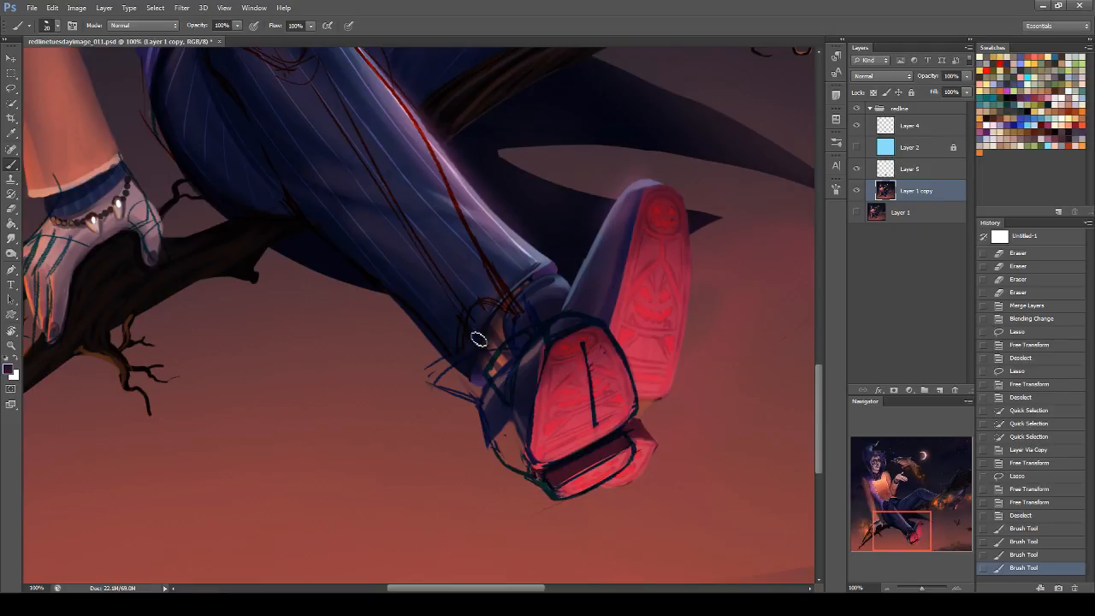
Paint the near shoe's side and pointed back edge dark purple-blue inside the redline, trimming the outer edge with the background colour.
mouse_move(439, 381)
mouse_down()
mouse_move(449, 386)
mouse_move(495, 360)
mouse_move(460, 384)
mouse_move(480, 415)
mouse_up()
mouse_move(515, 356)
mouse_down()
mouse_move(508, 349)
mouse_move(530, 357)
mouse_move(511, 449)
mouse_move(504, 439)
mouse_move(512, 464)
mouse_up()
alt+click(462, 410)
mouse_move(462, 410)
mouse_down()
mouse_move(486, 471)
mouse_move(493, 464)
mouse_up()
key(ctrl+z)
drag(493, 464, 509, 473)
Paint the shoe's upper edge above the sole in sampled dark navy, and add sampled purple shading beside the sole.
alt+click(583, 315)
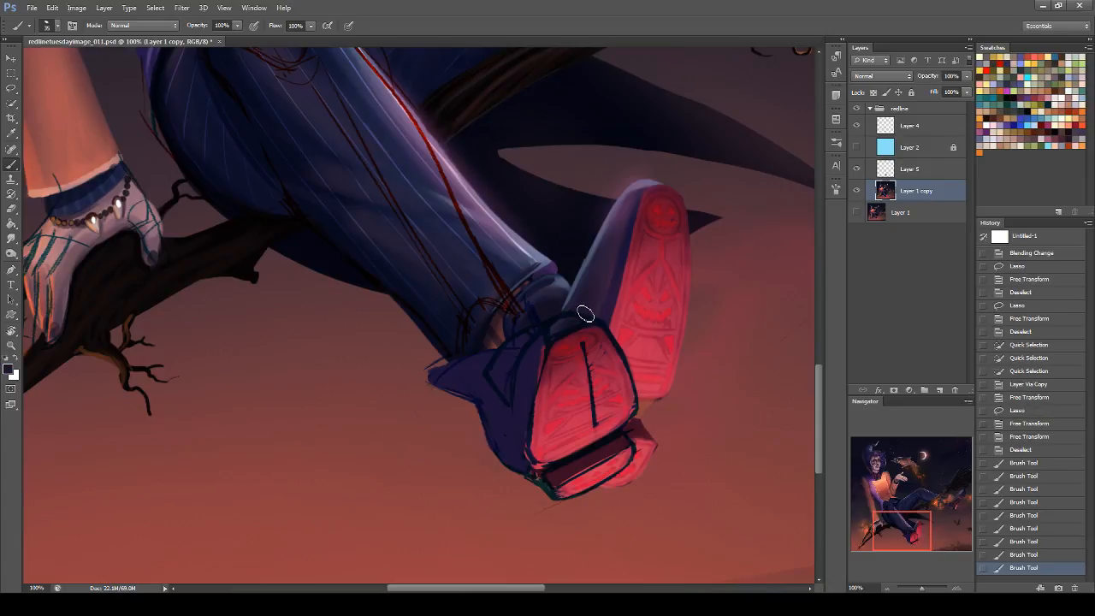
mouse_move(551, 336)
mouse_down()
mouse_move(561, 328)
mouse_move(541, 344)
mouse_up()
alt+click(632, 209)
drag(541, 346, 514, 416)
mouse_move(539, 368)
mouse_down()
mouse_move(516, 413)
mouse_move(526, 416)
mouse_up()
Merge Layer 5 down into Layer 1 copy, and paint lighter purple-grey highlights along the top of the near shoe.
click(917, 176)
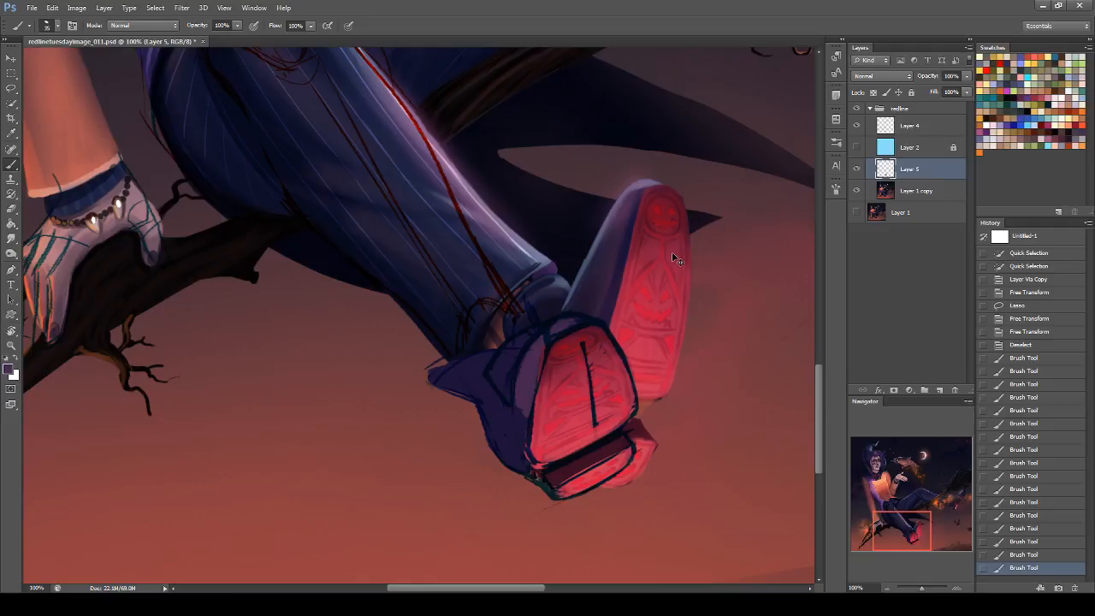
key(ctrl+e)
mouse_move(513, 351)
mouse_down()
mouse_move(531, 347)
mouse_move(505, 356)
mouse_up()
alt+click(639, 197)
mouse_move(568, 325)
mouse_down()
mouse_move(585, 329)
mouse_move(509, 353)
mouse_up()
mouse_move(526, 337)
mouse_down()
mouse_move(507, 356)
mouse_move(520, 344)
mouse_up()
alt+click(563, 279)
alt+click(549, 256)
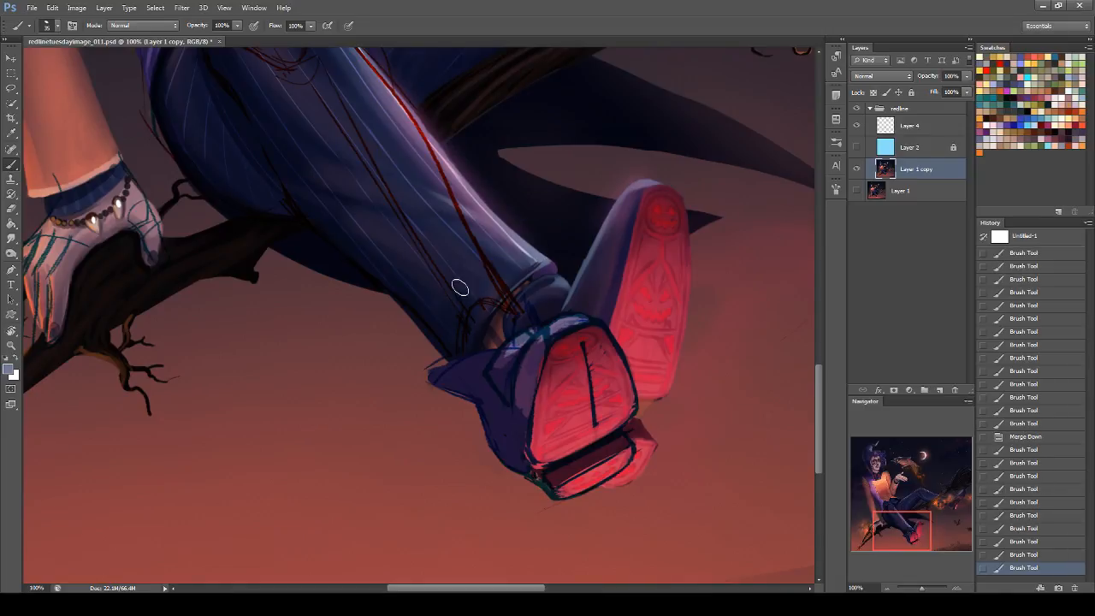
Lasso the near lower leg from knee to trouser hem, refining the selection edge around the knee and calf.
drag(909, 516, 913, 508)
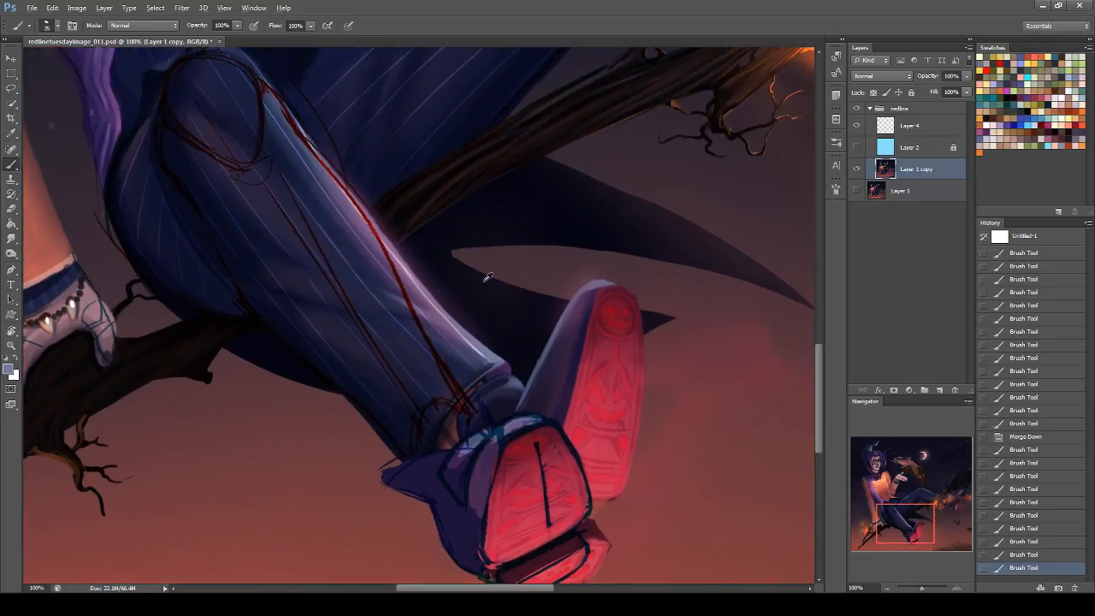
click(12, 89)
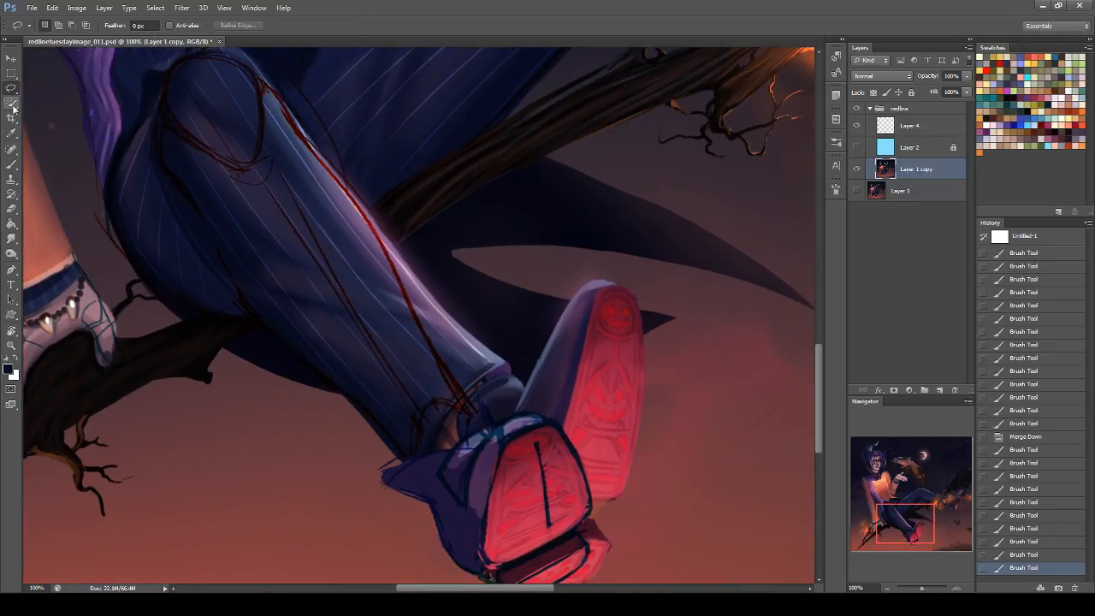
mouse_move(301, 355)
mouse_down()
mouse_move(389, 456)
mouse_move(483, 407)
mouse_up()
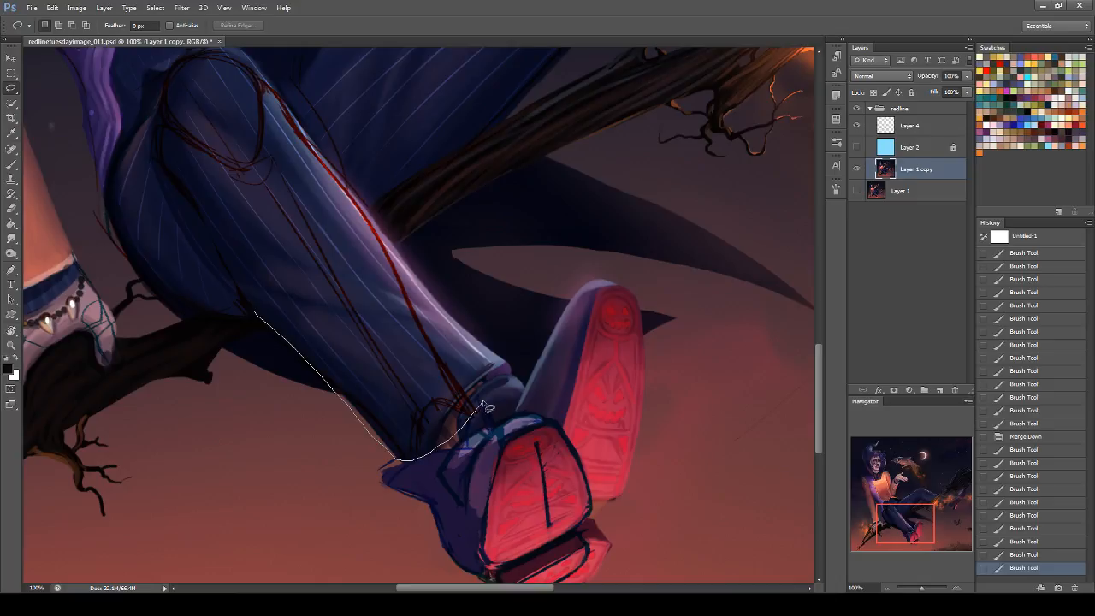
drag(483, 334, 408, 255)
mouse_move(297, 178)
mouse_down()
mouse_move(255, 60)
mouse_move(236, 53)
mouse_move(147, 85)
mouse_move(152, 193)
mouse_move(246, 292)
mouse_up()
mouse_move(276, 90)
mouse_down()
mouse_move(383, 202)
mouse_move(432, 319)
mouse_move(400, 248)
mouse_up()
drag(434, 301, 441, 272)
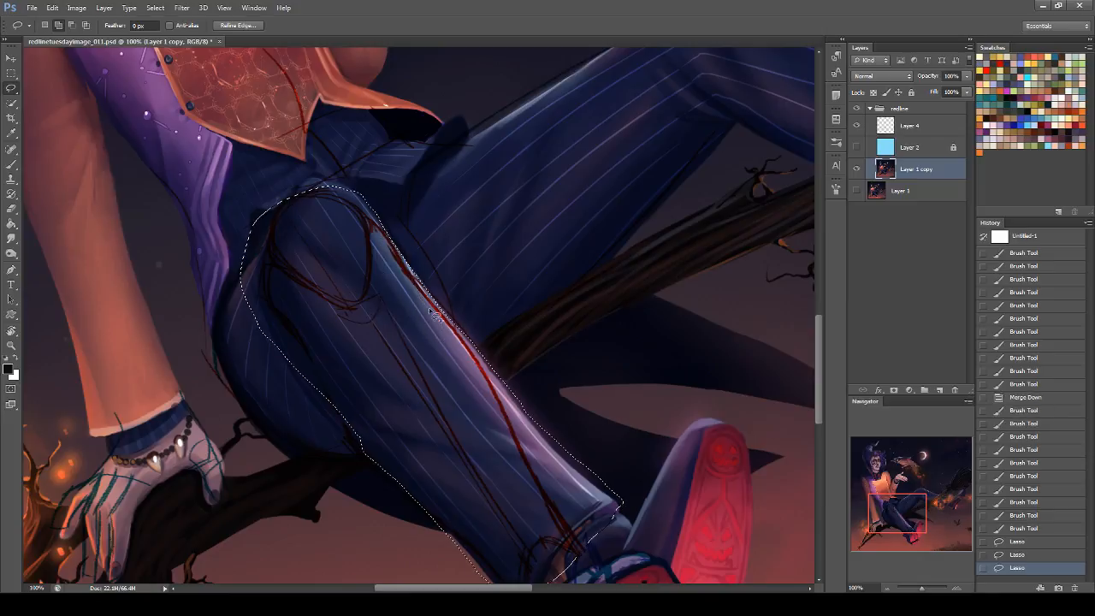
mouse_move(252, 307)
mouse_down()
mouse_move(224, 269)
mouse_move(307, 403)
mouse_move(233, 253)
mouse_up()
drag(272, 355, 240, 282)
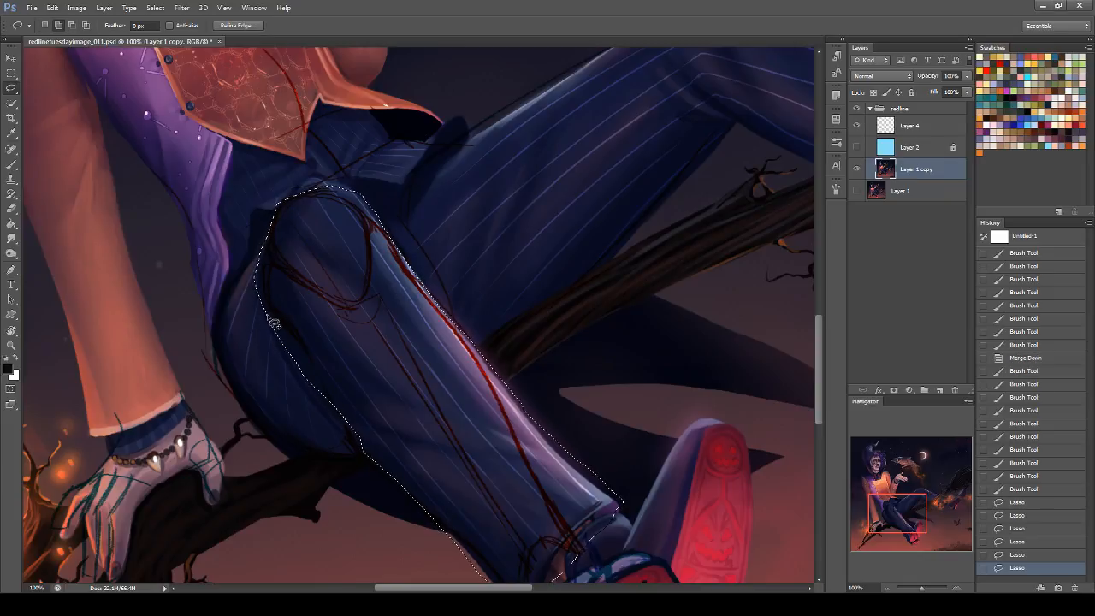
Add the ankle to the selection, free-transform the lower leg with a slight clockwise rotation toward the redline shin, and deselect.
drag(936, 520, 909, 519)
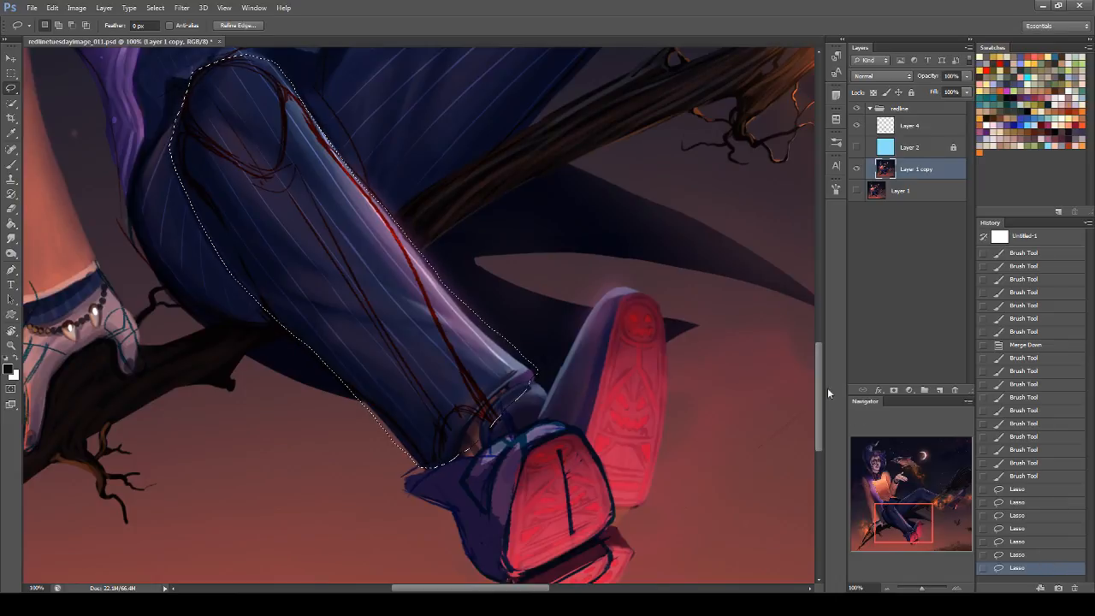
drag(479, 359, 481, 360)
key(ctrl+z)
drag(473, 439, 475, 438)
key(ctrl+t)
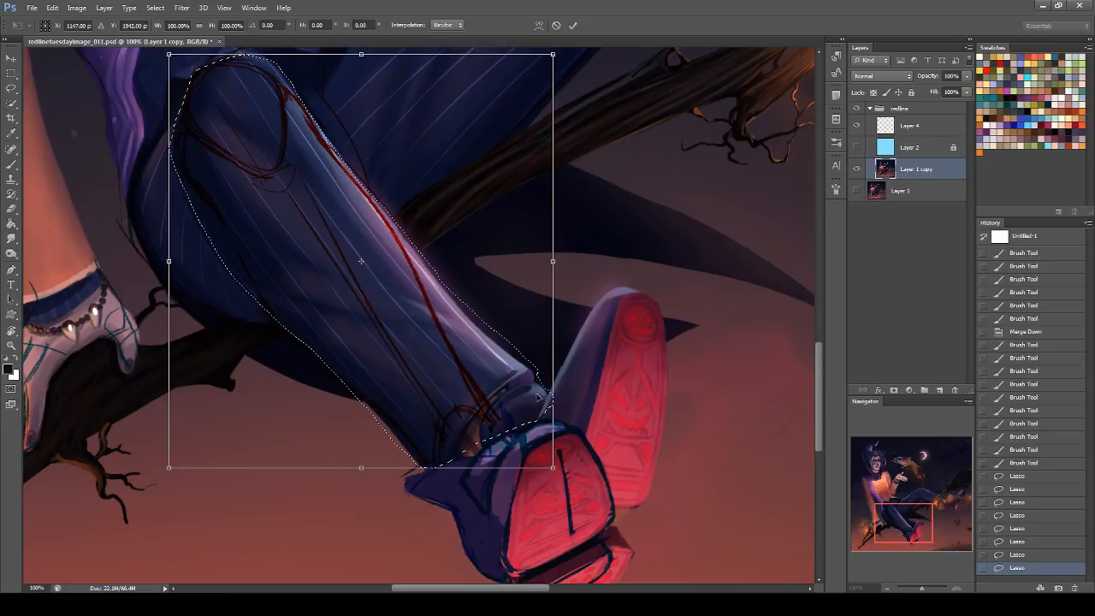
drag(553, 467, 529, 497)
key(Return)
key(ctrl+d)
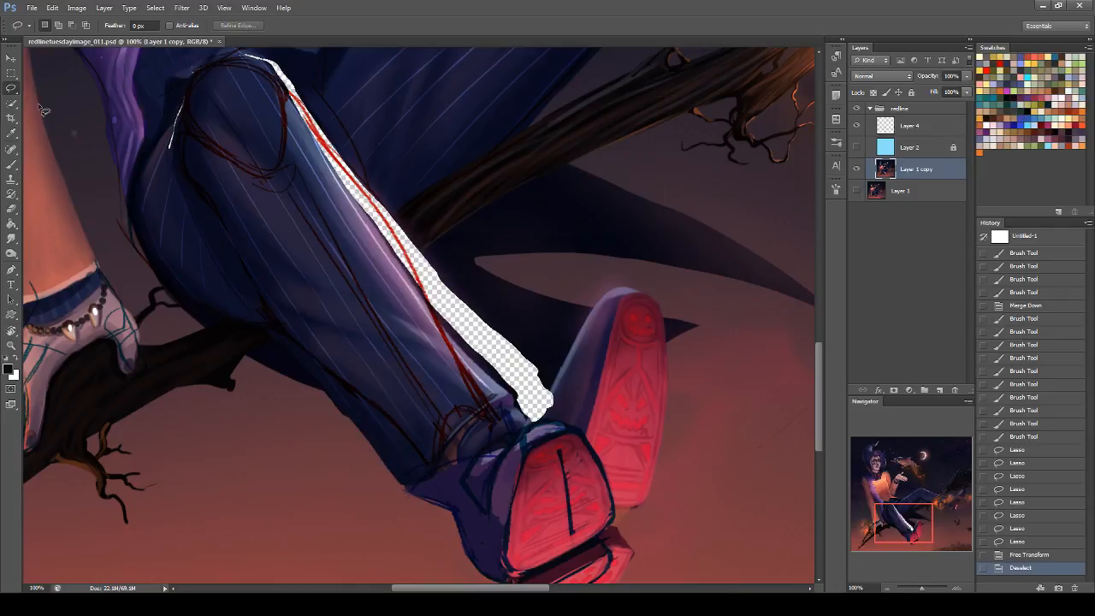
Select the transparent gap beside the shin with the Magic Wand and expand the selection twice.
click(11, 102)
right_click(11, 103)
click(59, 109)
click(475, 339)
key(F2)
key(F2)
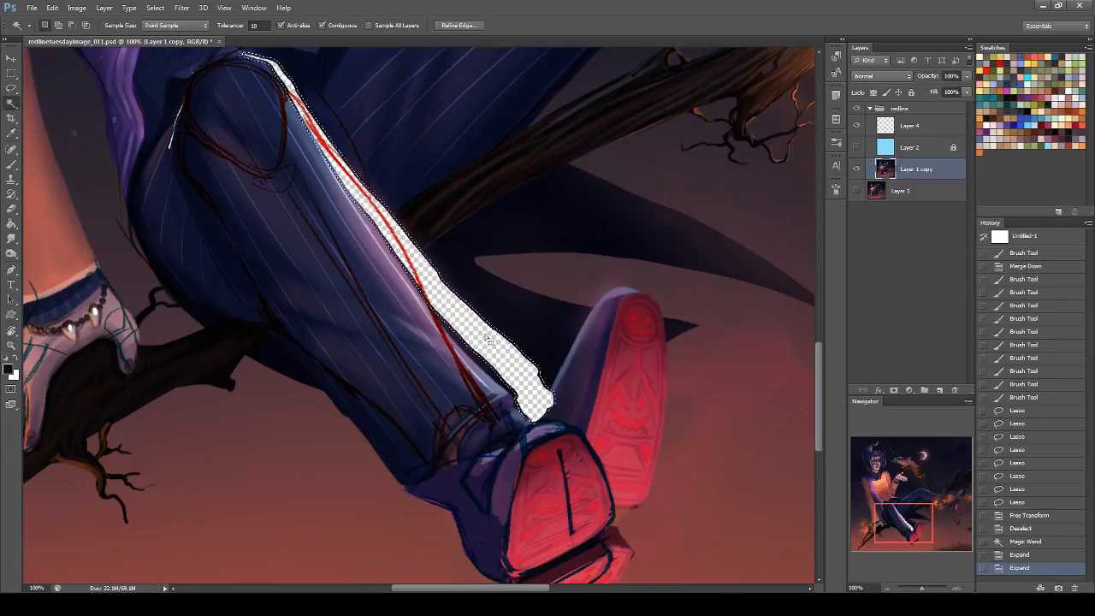
Fill the selected gap beside the shin using Content-Aware.
key(i)
key(shift+F5)
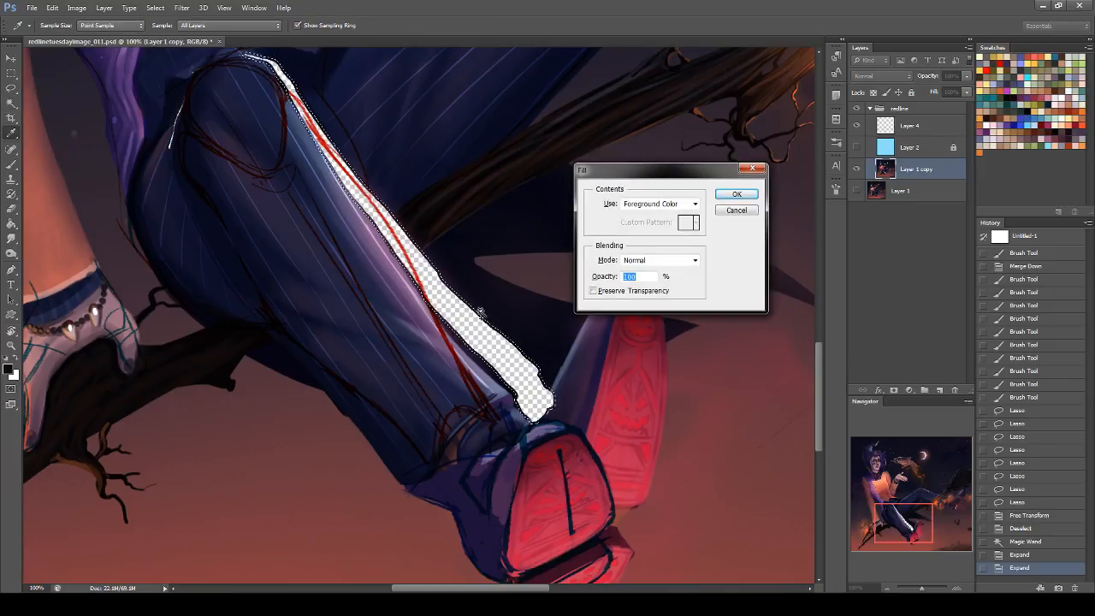
click(660, 203)
click(659, 258)
click(735, 195)
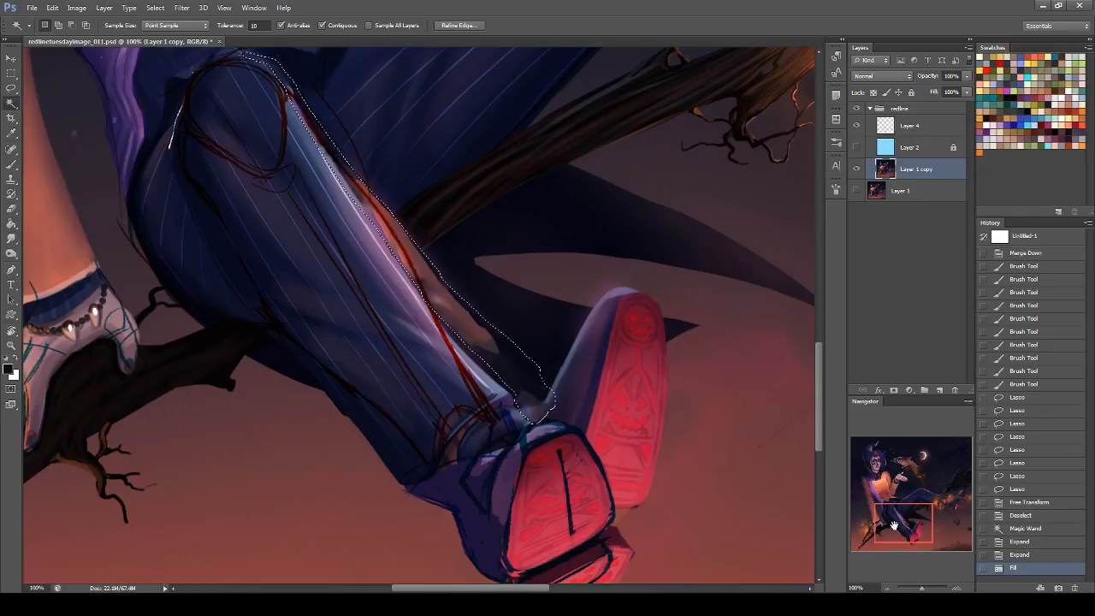
Hide the redline group while keeping Layer 1 copy visible.
drag(888, 517, 889, 511)
click(856, 109)
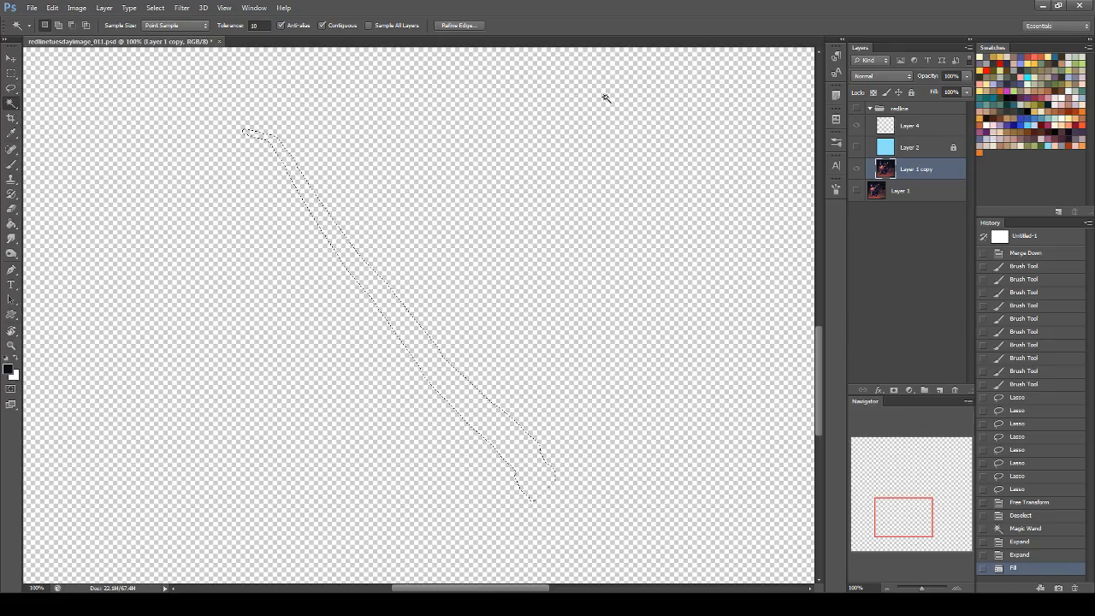
click(857, 168)
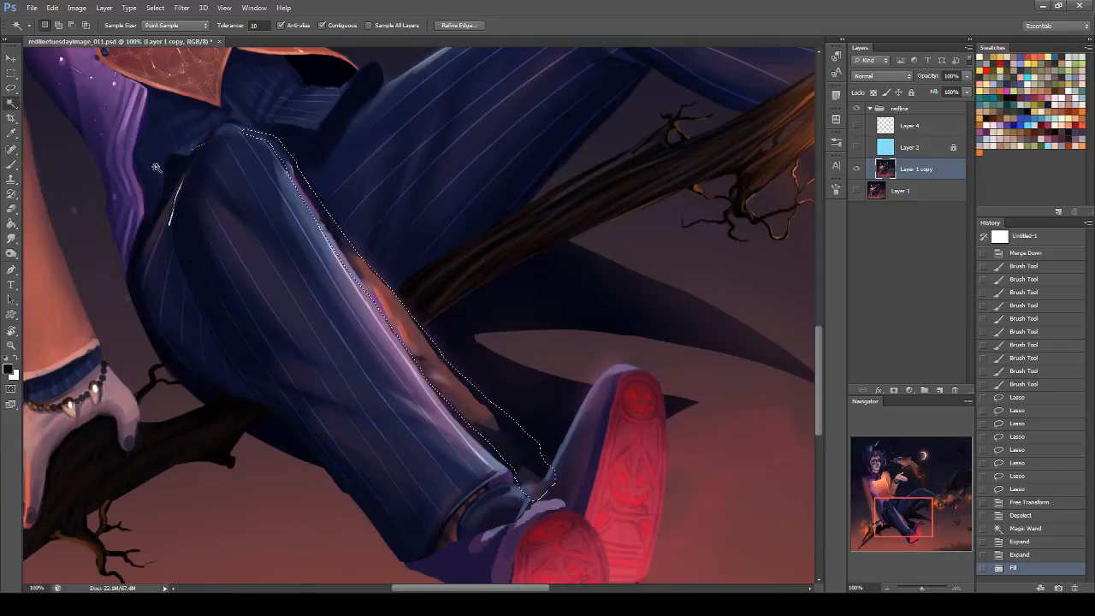
Inside the selection, paint the dark cape and the branch end over the patchy fill beside the shin.
click(11, 166)
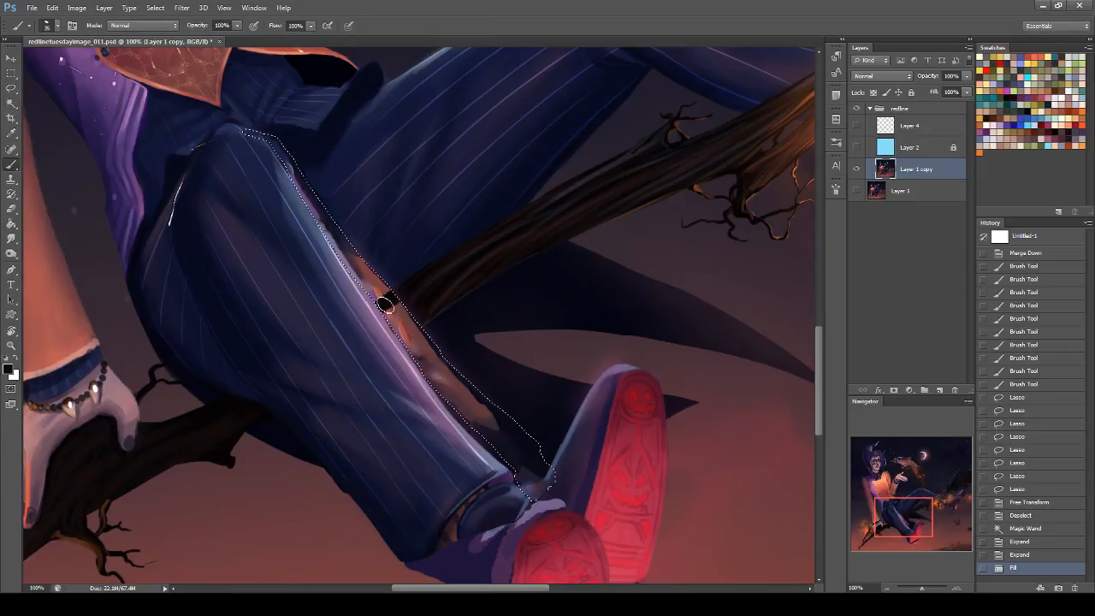
mouse_move(400, 342)
mouse_down()
mouse_move(450, 350)
mouse_move(444, 329)
mouse_move(408, 360)
mouse_move(402, 397)
mouse_move(454, 357)
mouse_up()
key(ctrl+z)
alt+click(478, 372)
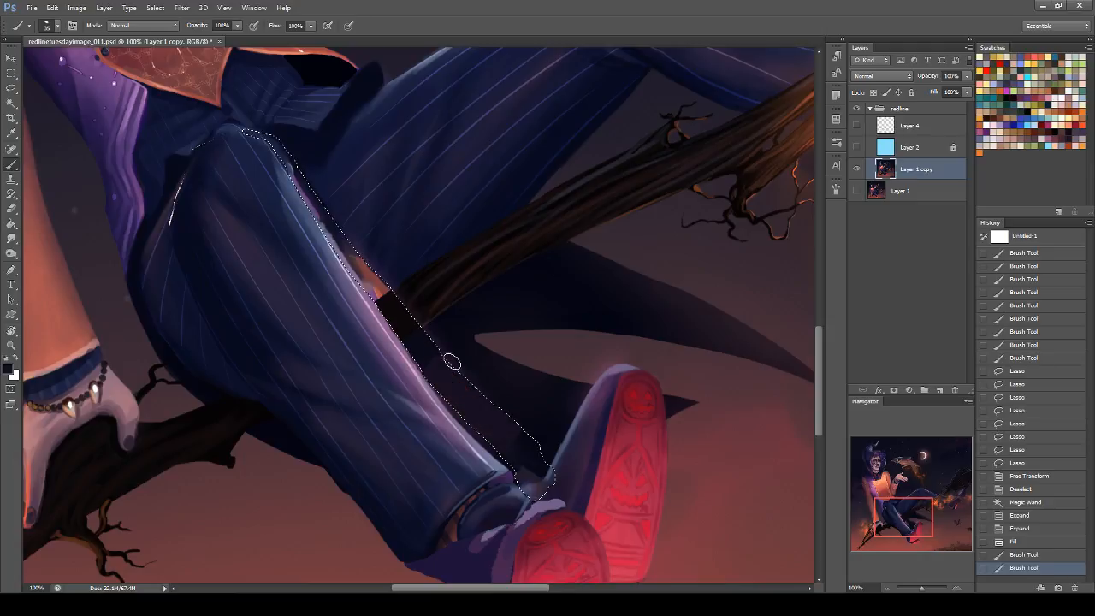
drag(409, 353, 424, 313)
mouse_move(372, 337)
mouse_down()
mouse_move(419, 312)
mouse_move(398, 337)
mouse_move(411, 318)
mouse_up()
drag(386, 332, 409, 310)
drag(386, 318, 399, 300)
drag(378, 306, 394, 294)
Sample the far trouser's blue and paint it over the remaining fill patches from the branch up to the knee.
alt+click(391, 251)
mouse_move(350, 254)
mouse_down()
mouse_move(382, 283)
mouse_move(371, 293)
mouse_move(308, 179)
mouse_move(319, 195)
mouse_up()
drag(318, 195, 288, 160)
drag(358, 259, 366, 262)
drag(530, 455, 544, 454)
Deselect the filled strip and blend the far trouser's dark blue along the shin edge above the branch.
key(ctrl+d)
drag(357, 247, 392, 285)
key(ctrl+z)
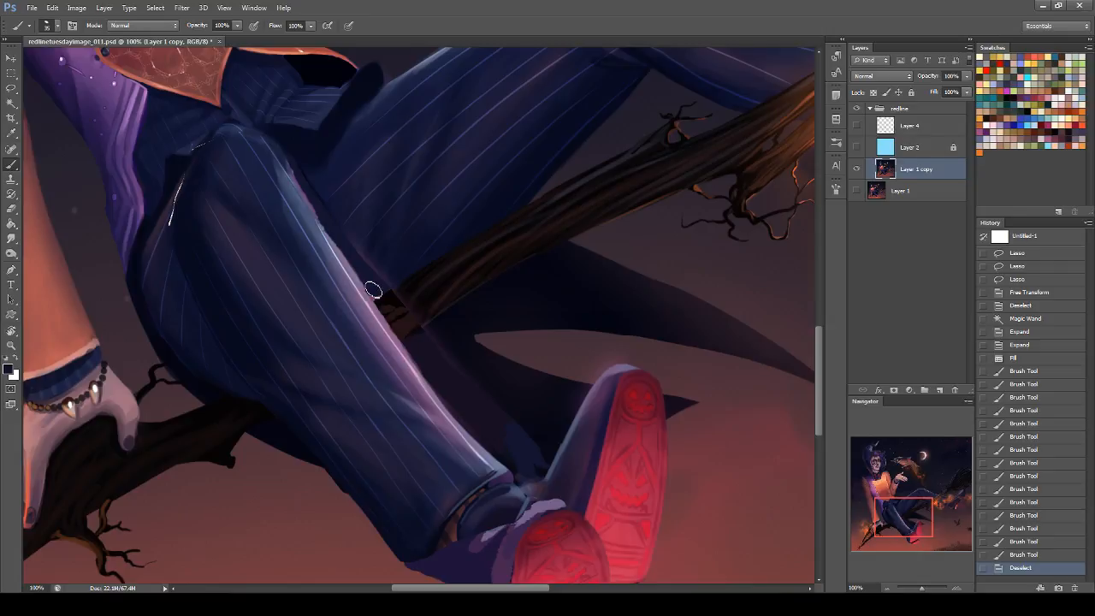
drag(342, 232, 390, 287)
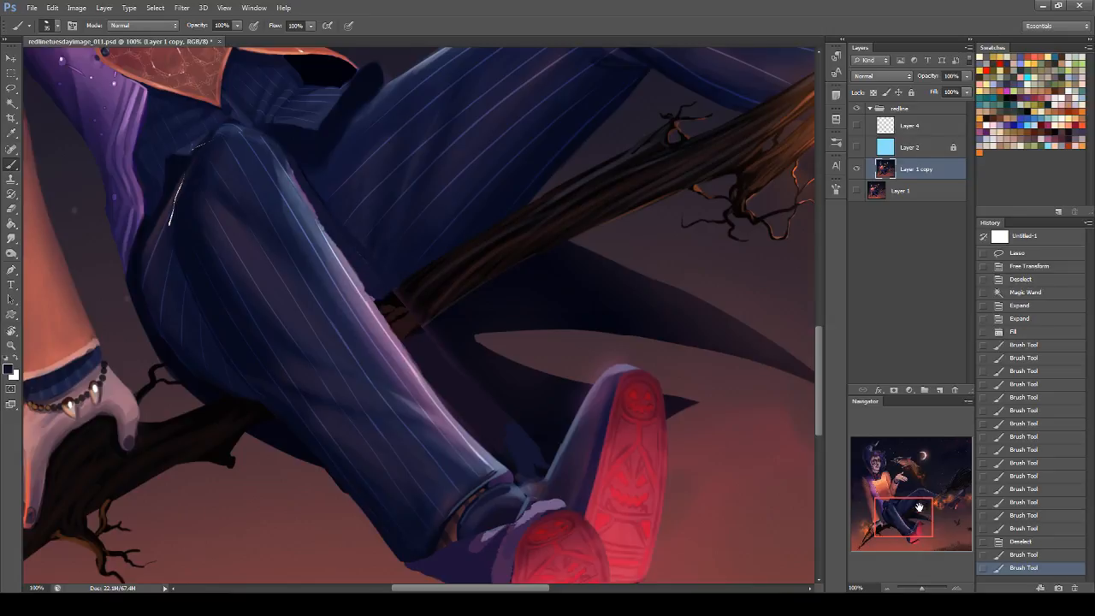
Touch up the near shoe's dark side along the sole edge and the dark gap above the heel.
drag(920, 501, 922, 510)
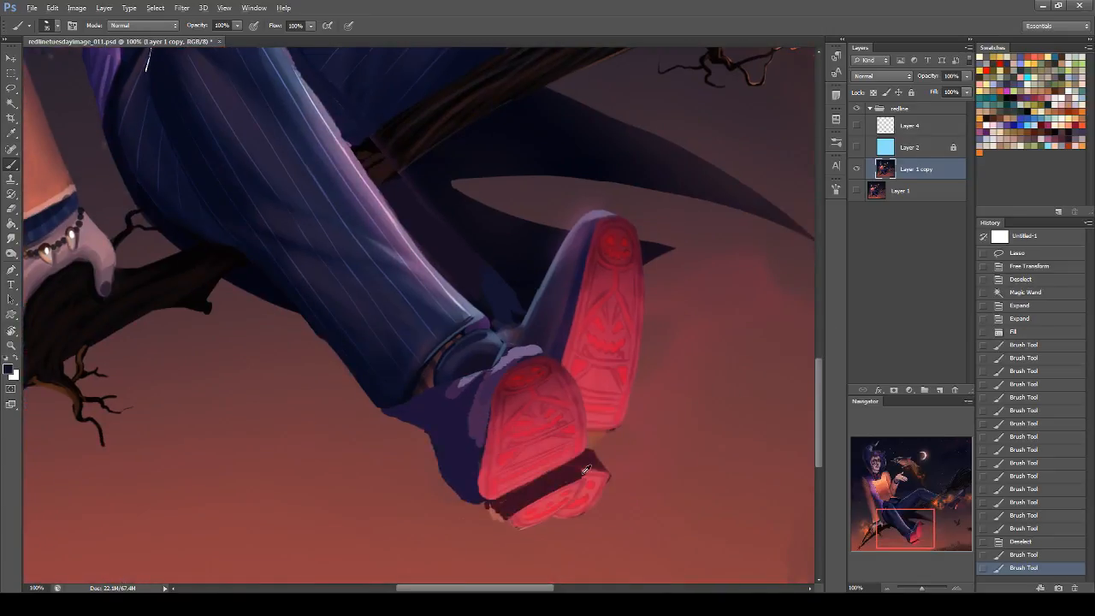
drag(482, 456, 474, 505)
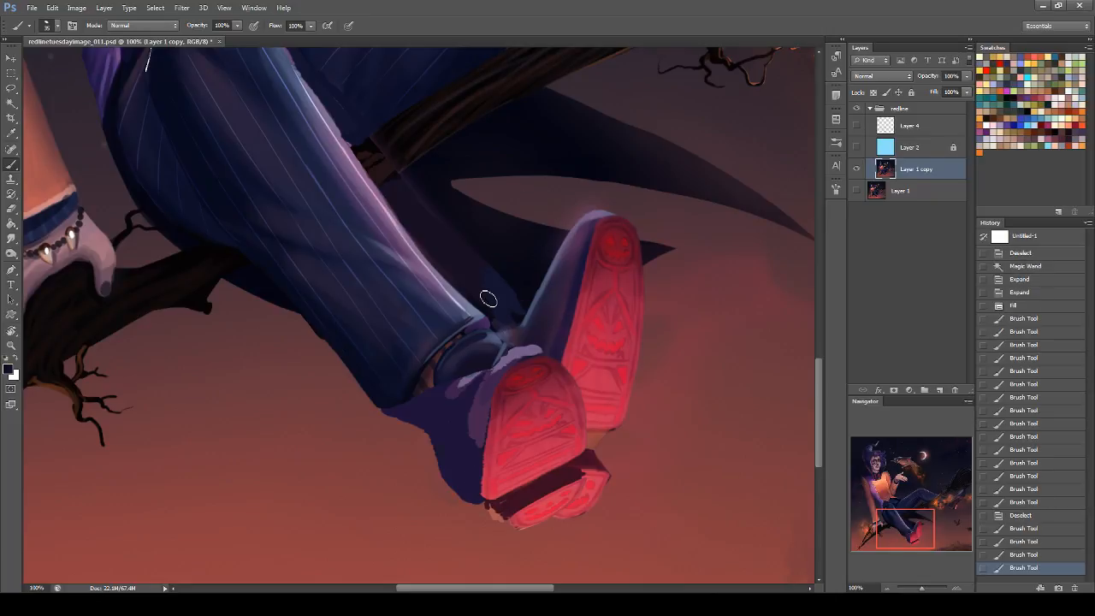
Paint out the old toe and leftover heel around the near shoe with sampled cape and reddish background colours.
drag(483, 309, 597, 274)
mouse_move(543, 299)
mouse_down()
mouse_move(633, 252)
mouse_move(655, 257)
mouse_move(613, 286)
mouse_move(510, 320)
mouse_move(501, 337)
mouse_move(514, 344)
mouse_move(611, 293)
mouse_move(644, 310)
mouse_move(602, 454)
mouse_move(582, 464)
mouse_move(587, 447)
mouse_move(598, 451)
mouse_move(588, 379)
mouse_move(544, 344)
mouse_move(605, 327)
mouse_move(643, 335)
mouse_move(685, 295)
mouse_move(557, 274)
mouse_move(557, 283)
mouse_move(557, 240)
mouse_move(642, 245)
mouse_up()
alt+click(677, 265)
alt+click(526, 249)
mouse_move(552, 265)
mouse_down()
mouse_move(542, 217)
mouse_move(631, 238)
mouse_move(539, 211)
mouse_move(565, 213)
mouse_up()
alt+click(589, 206)
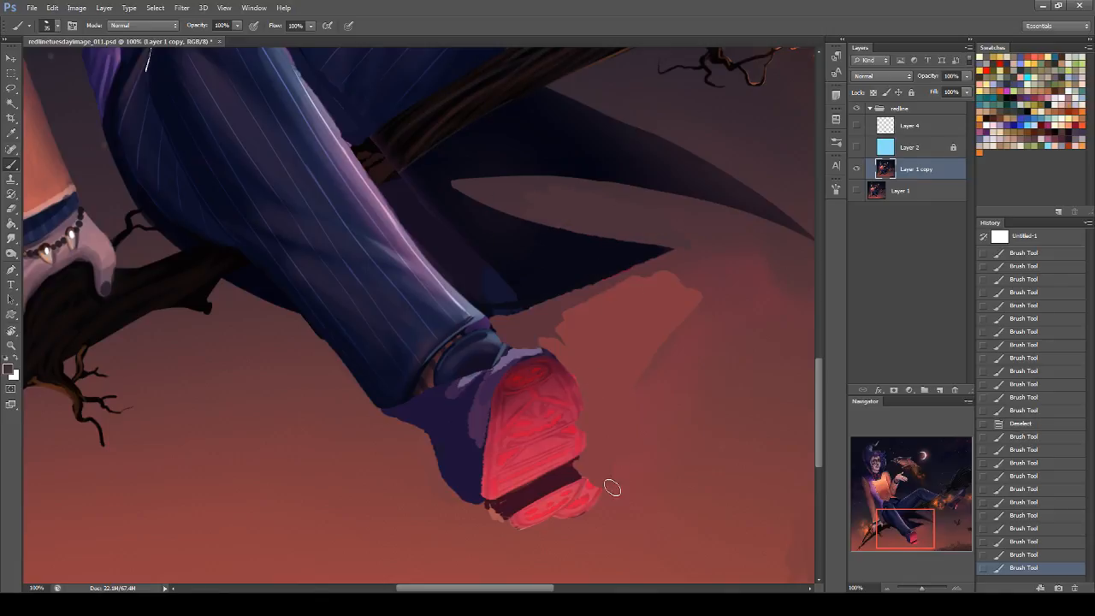
mouse_move(598, 486)
mouse_down()
mouse_move(594, 507)
mouse_move(546, 534)
mouse_move(582, 518)
mouse_up()
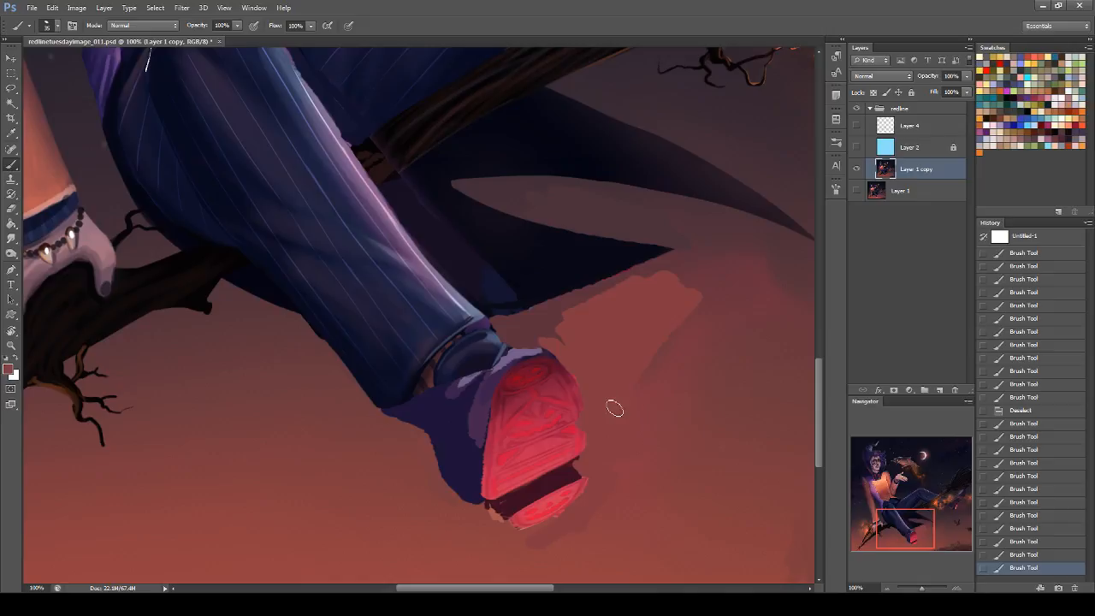
Show the redline sketch on Layer 4 and fill out the near shoe's red sole to its outer outline.
click(856, 125)
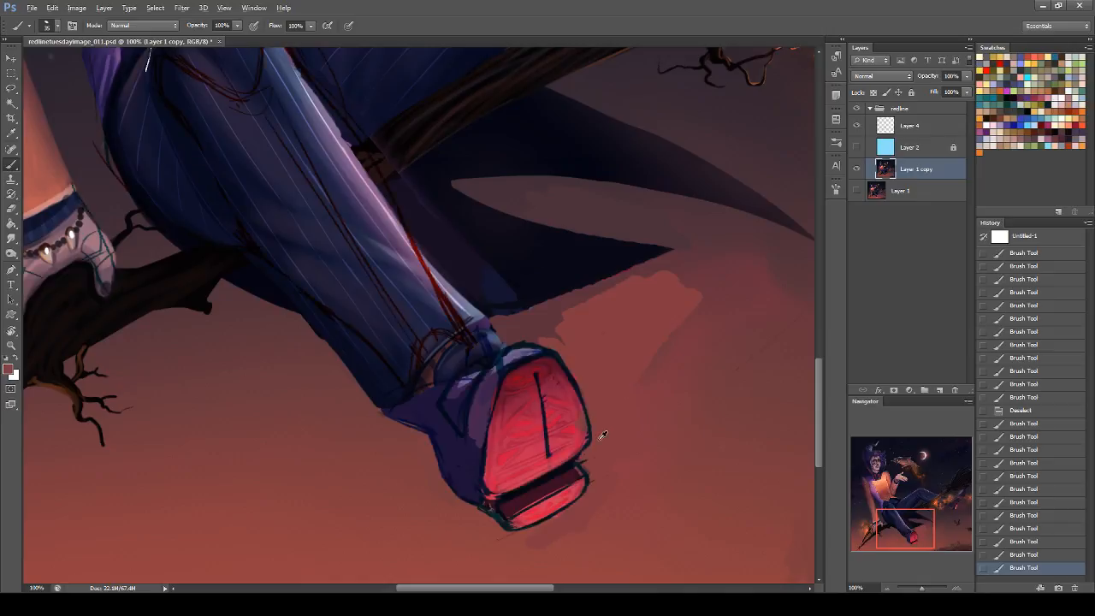
drag(580, 409, 586, 429)
drag(585, 429, 568, 446)
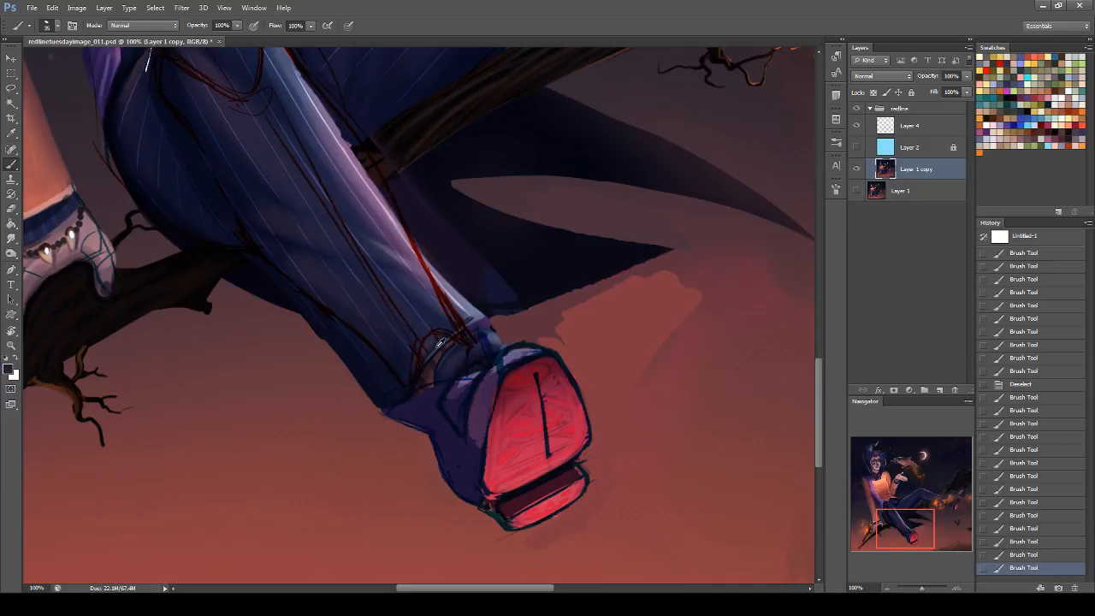
Paint the near trouser's light cuff rim and the dark and skin-toned stripes in the ankle opening.
drag(469, 320, 381, 405)
key(ctrl+z)
mouse_move(480, 322)
mouse_down()
mouse_move(441, 329)
mouse_move(426, 346)
mouse_move(450, 326)
mouse_move(406, 374)
mouse_move(453, 309)
mouse_move(395, 376)
mouse_up()
alt+click(443, 320)
drag(419, 345, 406, 358)
mouse_move(418, 348)
mouse_down()
mouse_move(462, 326)
mouse_move(411, 389)
mouse_up()
alt+click(450, 344)
mouse_move(447, 338)
mouse_down()
mouse_move(427, 378)
mouse_move(417, 367)
mouse_move(426, 380)
mouse_move(429, 351)
mouse_move(443, 371)
mouse_move(441, 344)
mouse_up()
alt+click(430, 377)
drag(443, 341, 462, 338)
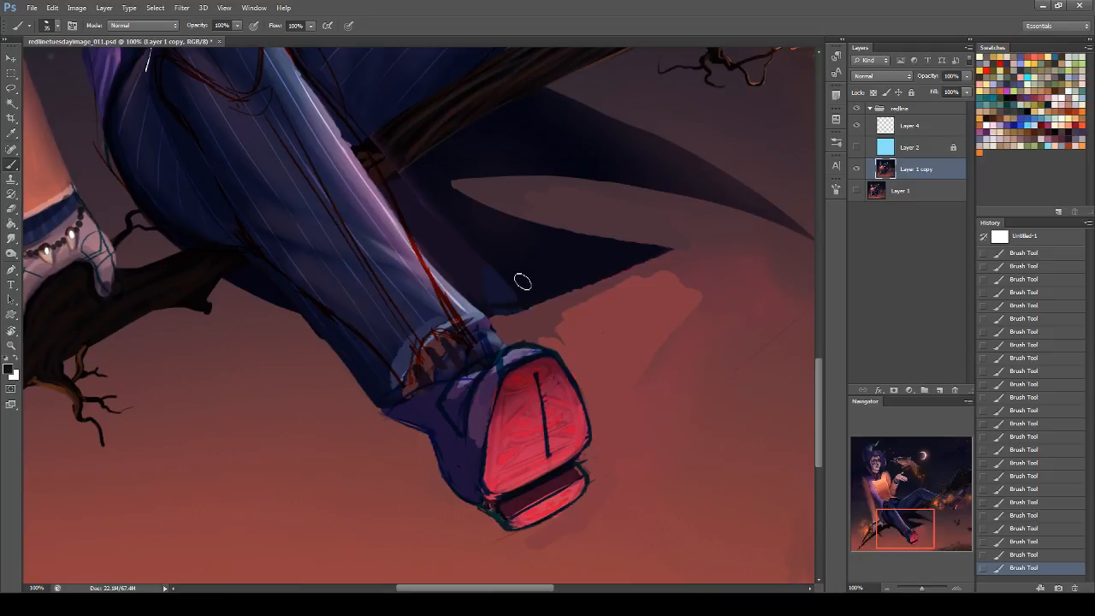
Clean up the gap between the near cuff, the cape and the shoe with sampled dark and background colours.
alt+click(512, 307)
alt+click(488, 314)
alt+click(516, 327)
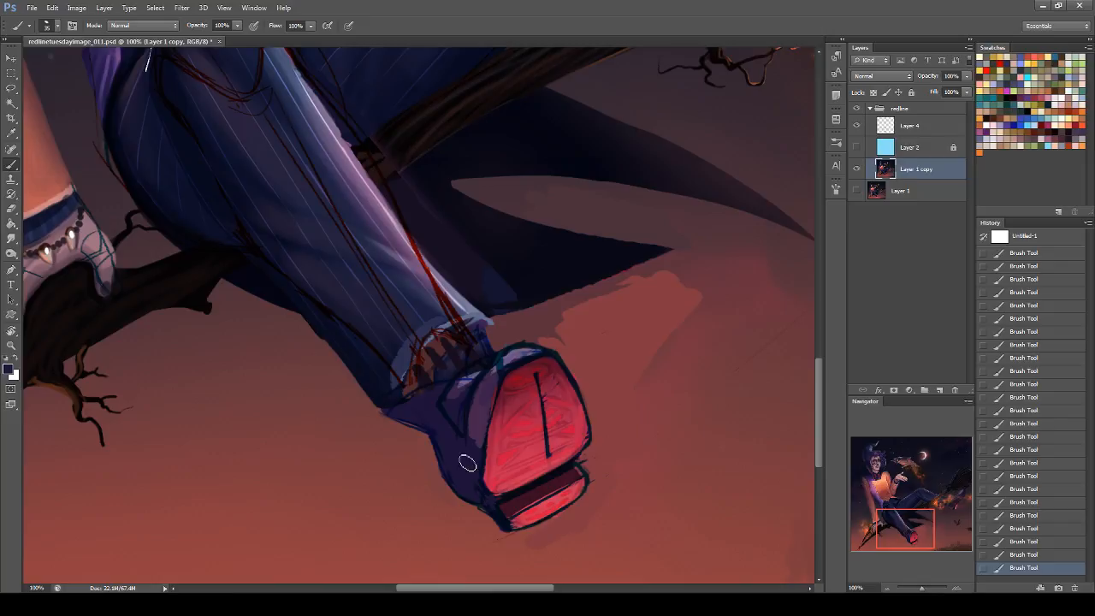
Compare the redline group with the original and paint a muted highlight along the near shoe's back edge.
key(alt)
alt+click(857, 109)
alt+click(857, 109)
click(857, 108)
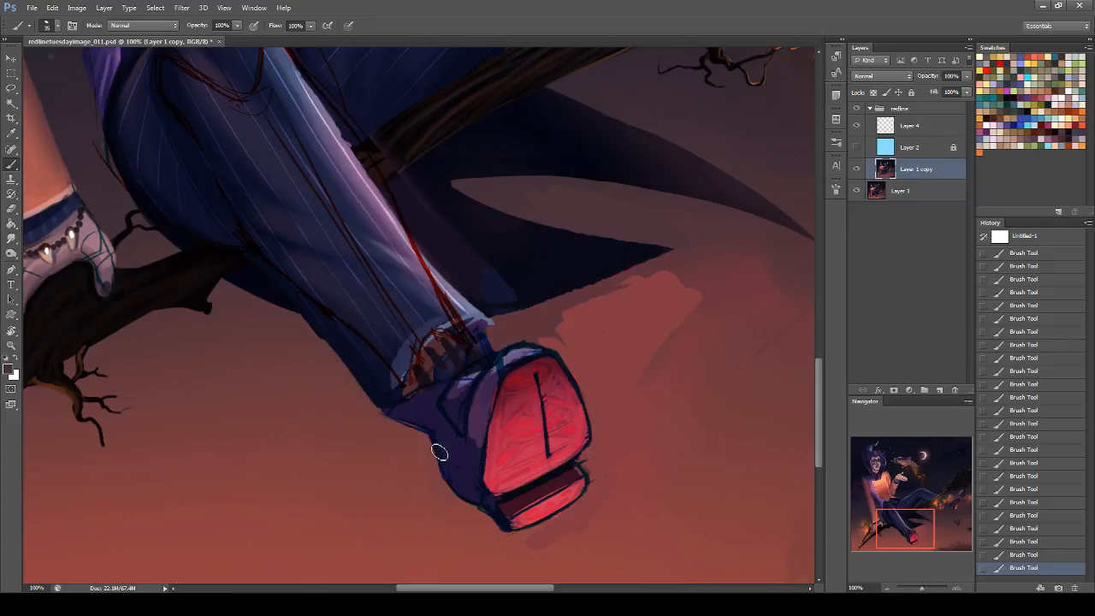
drag(439, 453, 474, 502)
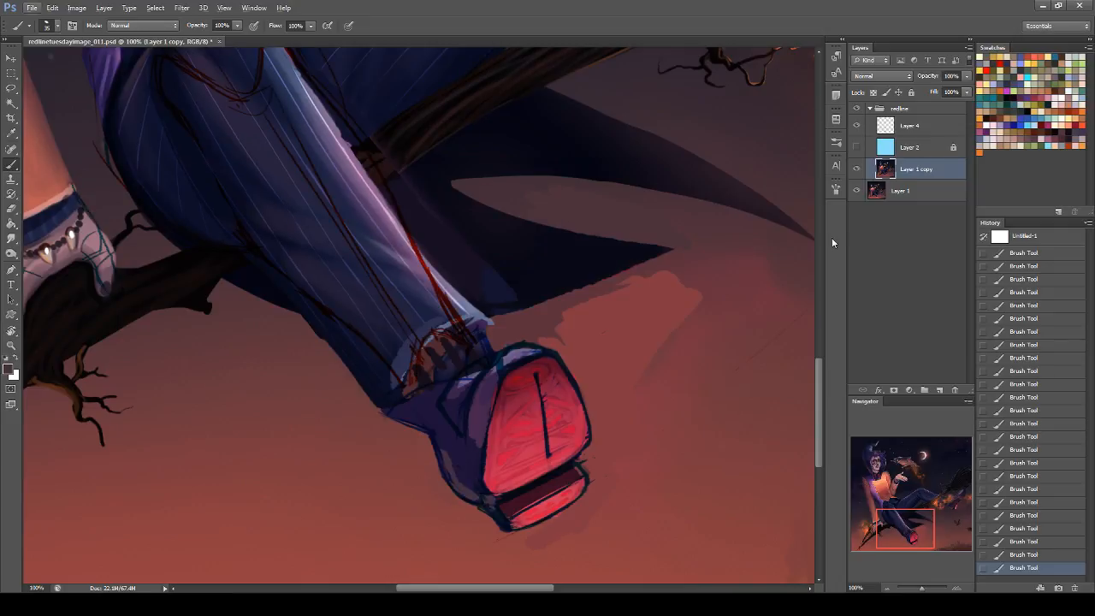
Sample the original ankle's skin tone and refine the skin and dark stripes inside the near cuff opening, checking without the sketch.
click(858, 110)
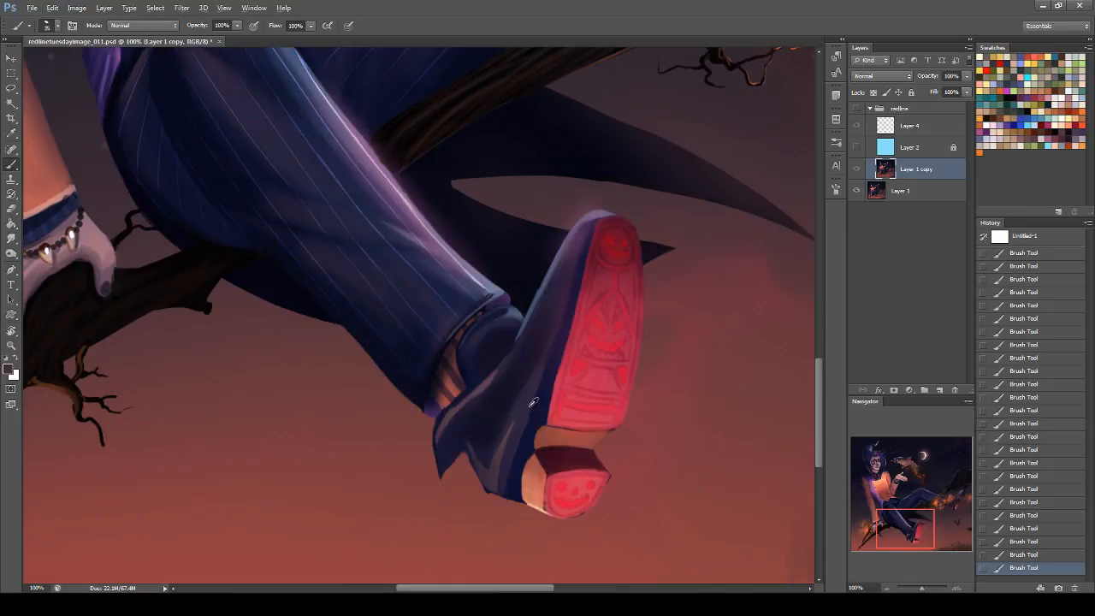
alt+click(445, 394)
click(857, 109)
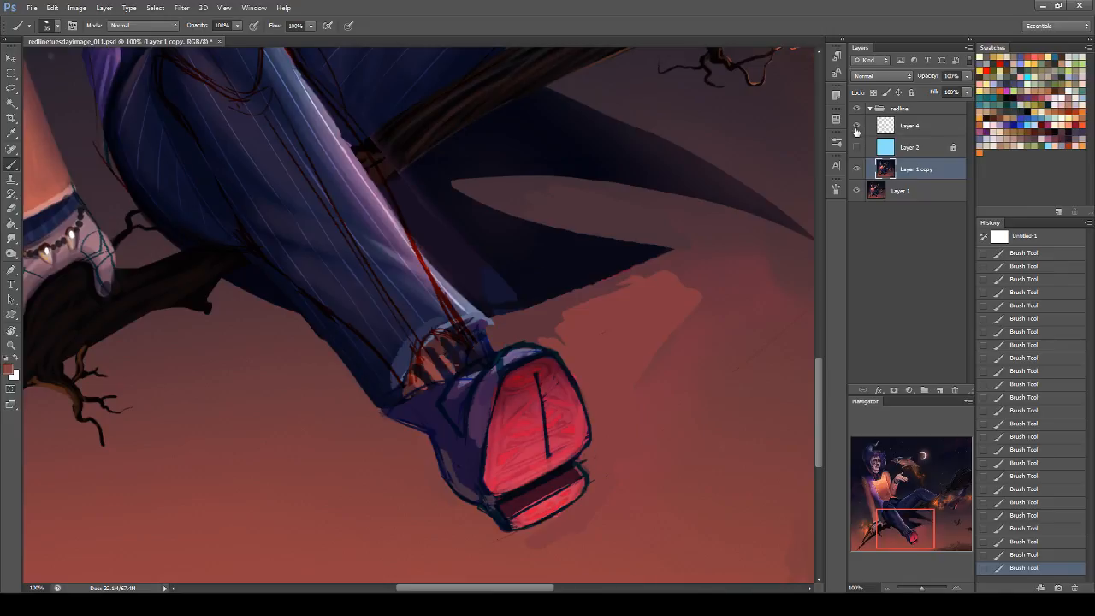
click(856, 126)
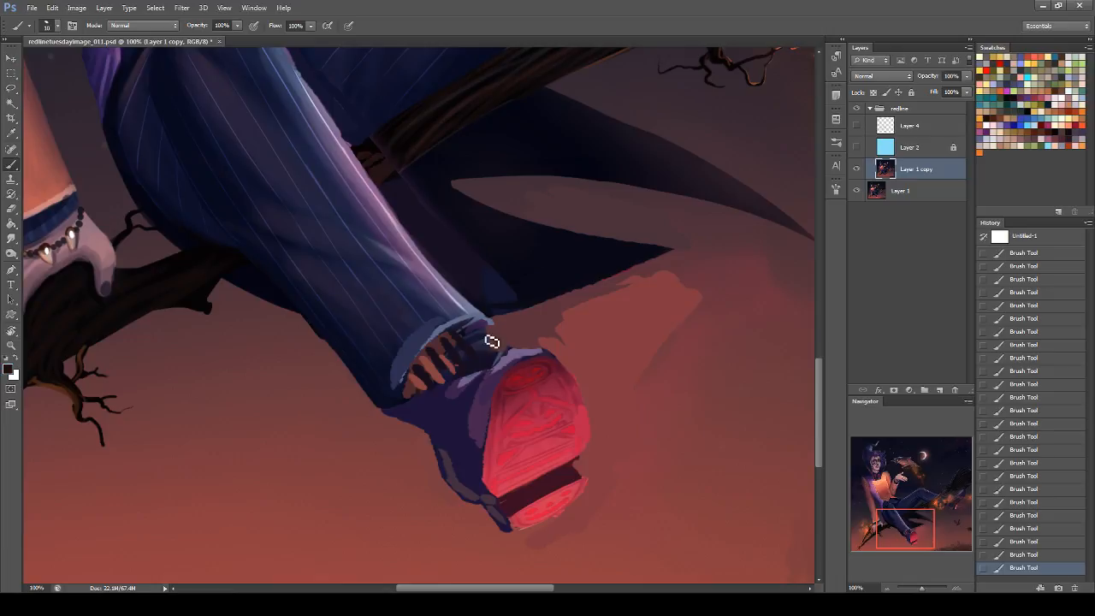
click(857, 125)
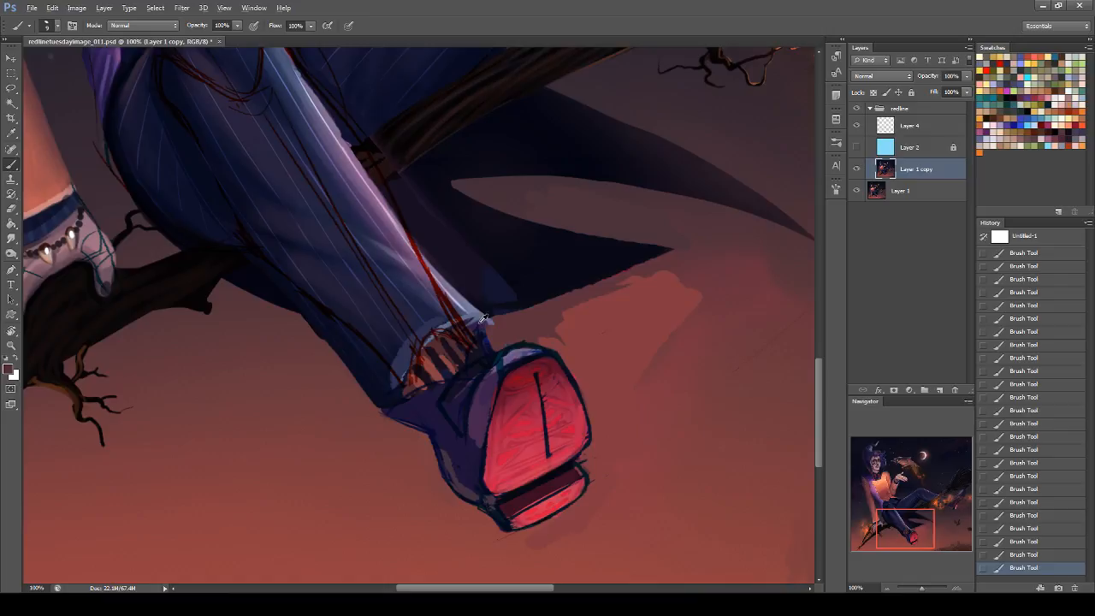
Outline the near trouser's cuff rim in dark blue and add light strokes along its folded edge.
alt+click(407, 381)
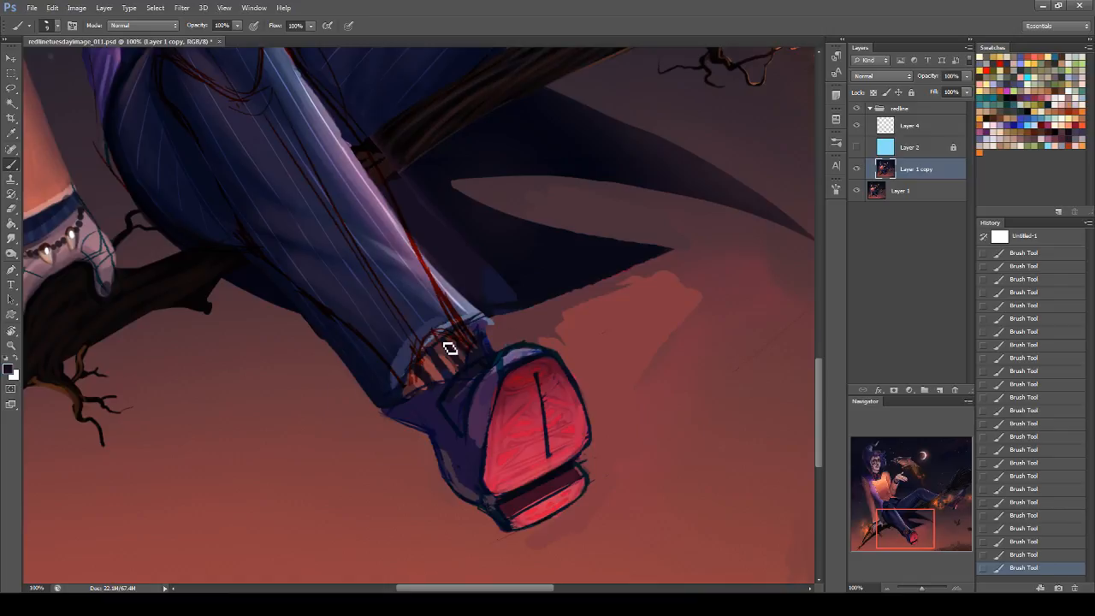
drag(481, 320, 465, 327)
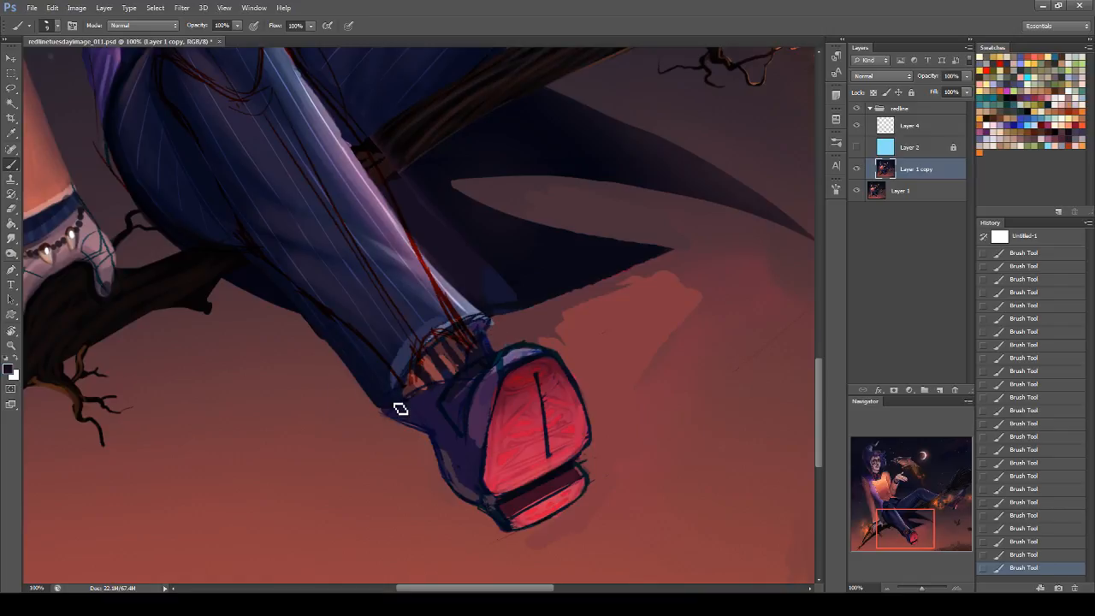
alt+click(392, 412)
drag(930, 521, 959, 473)
drag(967, 486, 934, 522)
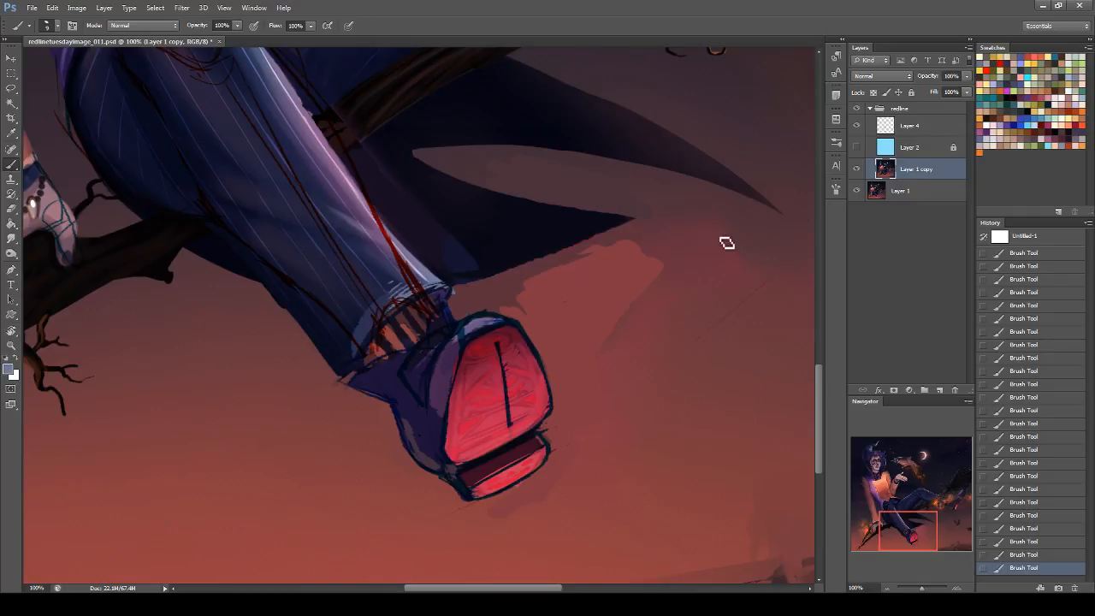
Hide the redline sketch and paint the near shoe's upper rim above the sole with a smooth light edge.
click(856, 109)
click(856, 110)
click(855, 119)
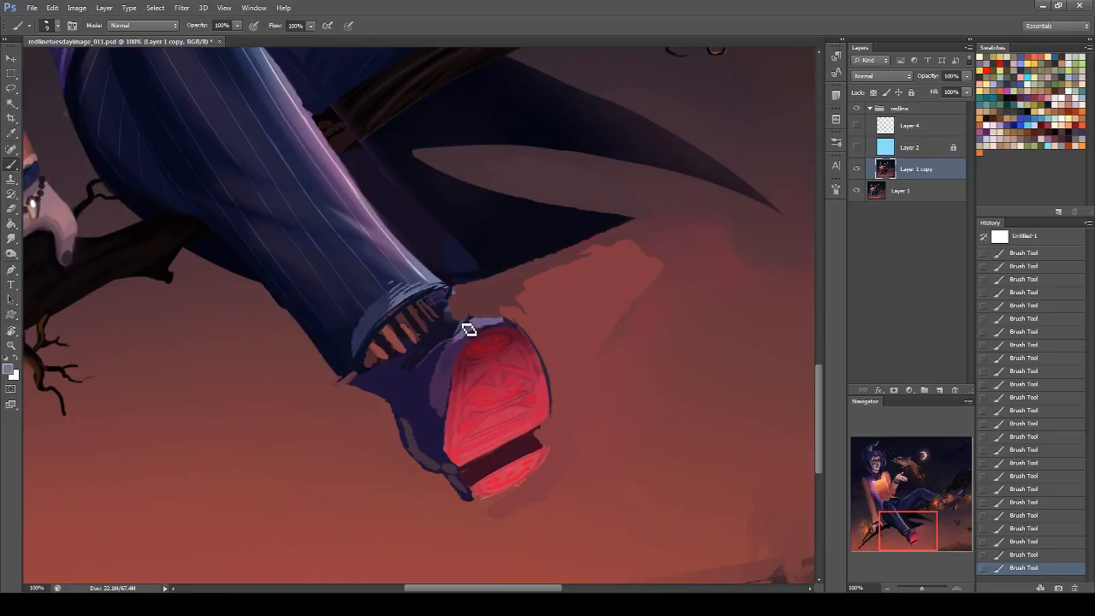
mouse_move(453, 315)
mouse_down()
mouse_move(464, 300)
mouse_move(464, 320)
mouse_move(454, 310)
mouse_move(518, 325)
mouse_up()
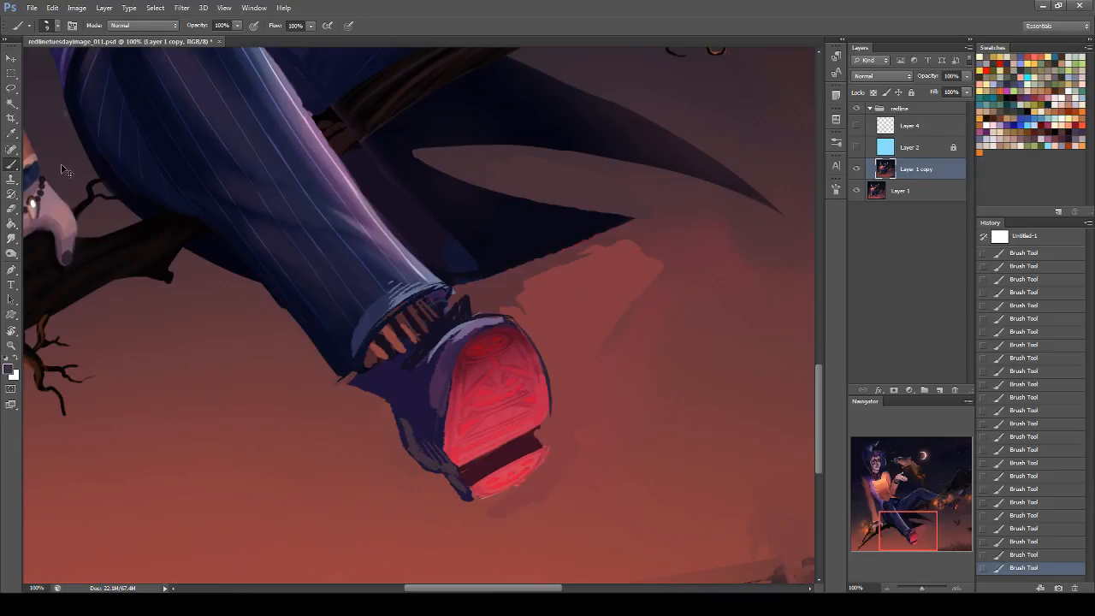
Smudge the ankle stripes and the near shoe's purple side and back edge into soft transitions.
click(11, 238)
mouse_move(459, 334)
mouse_down()
mouse_move(428, 362)
mouse_move(433, 378)
mouse_move(403, 349)
mouse_up()
mouse_move(428, 361)
mouse_down()
mouse_move(376, 333)
mouse_move(379, 351)
mouse_move(417, 307)
mouse_move(376, 349)
mouse_move(424, 317)
mouse_up()
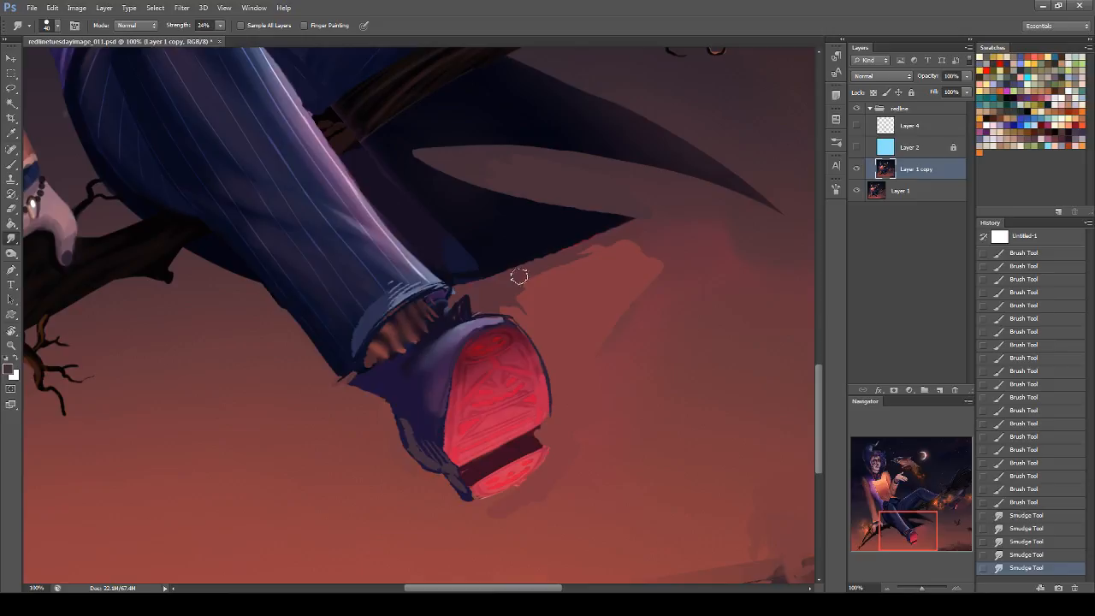
mouse_move(413, 430)
mouse_down()
mouse_move(444, 468)
mouse_move(421, 391)
mouse_up()
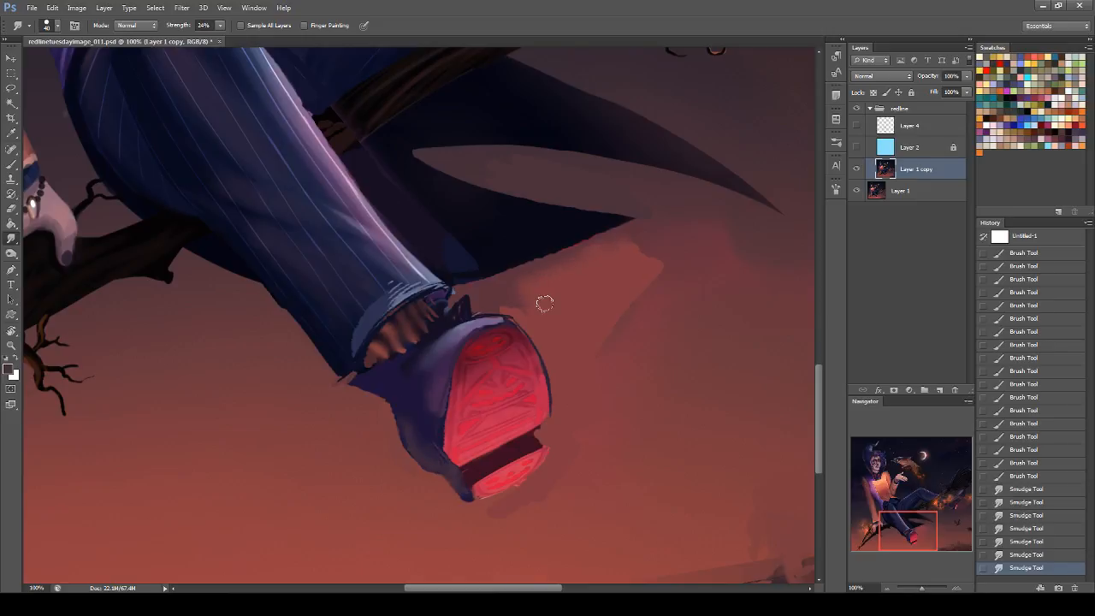
Smudge the repainted reddish background below the cape and beside the cuff to blend the patch edges.
drag(648, 226, 610, 377)
drag(346, 377, 321, 395)
drag(519, 272, 634, 230)
mouse_move(634, 230)
mouse_down()
mouse_move(497, 280)
mouse_move(469, 320)
mouse_move(520, 320)
mouse_up()
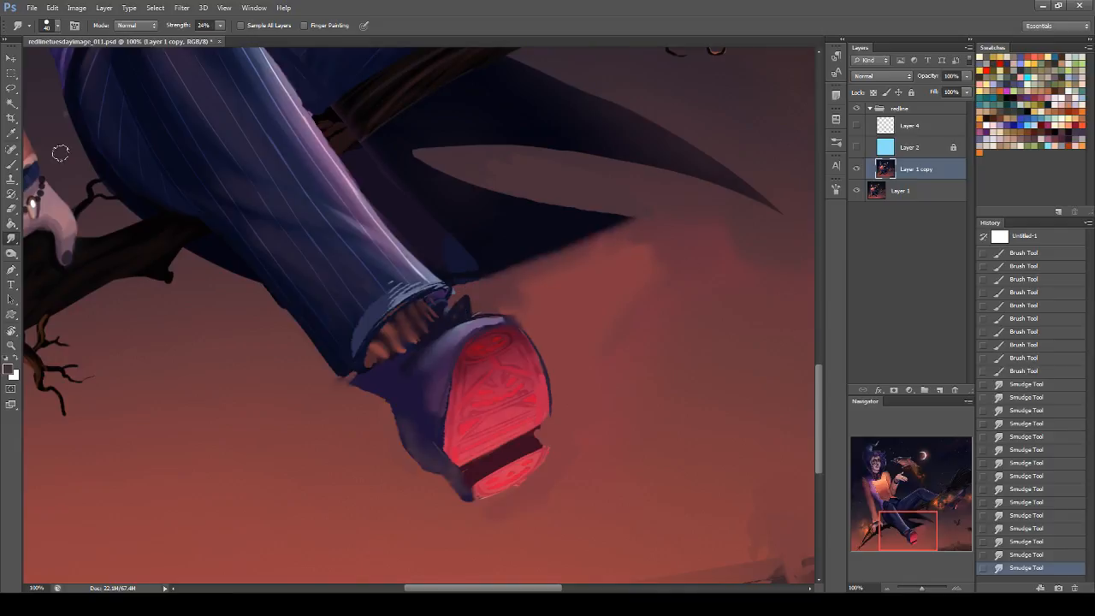
Brush dark contour lines along the near shoe's upper rim and side to define the leather's edge.
key(b)
click(509, 321)
alt+click(468, 317)
mouse_move(487, 325)
mouse_down()
mouse_move(438, 369)
mouse_move(431, 438)
mouse_up()
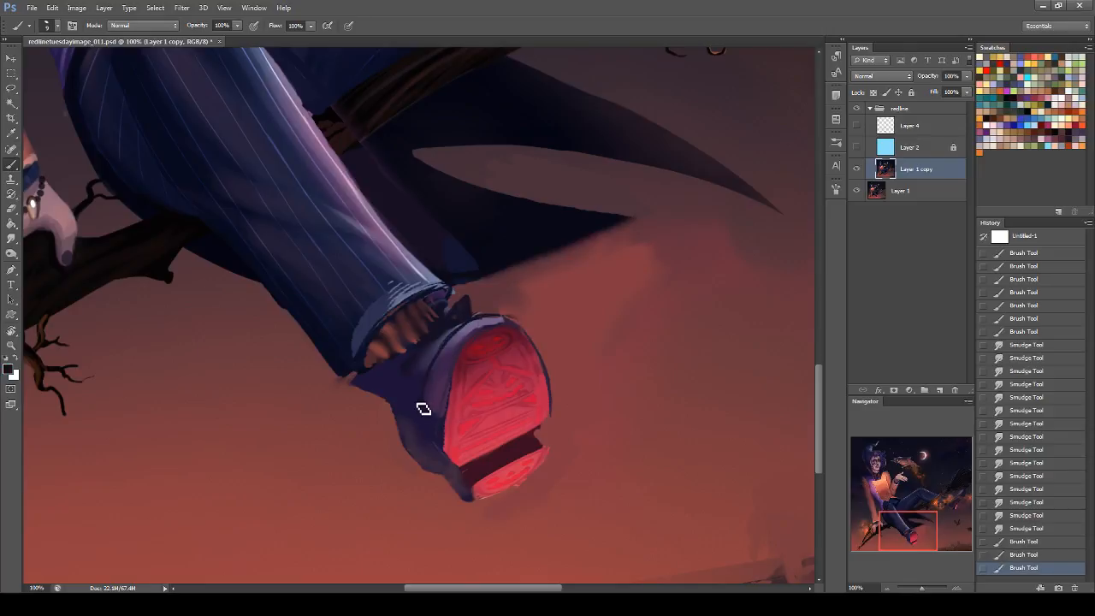
mouse_move(437, 372)
mouse_down()
mouse_move(407, 413)
mouse_move(418, 404)
mouse_up()
drag(474, 319, 456, 330)
click(491, 335)
Zoom out to 50% and clean the near shoe's heel and back silhouette with sampled background and shoe colours.
drag(865, 588, 820, 586)
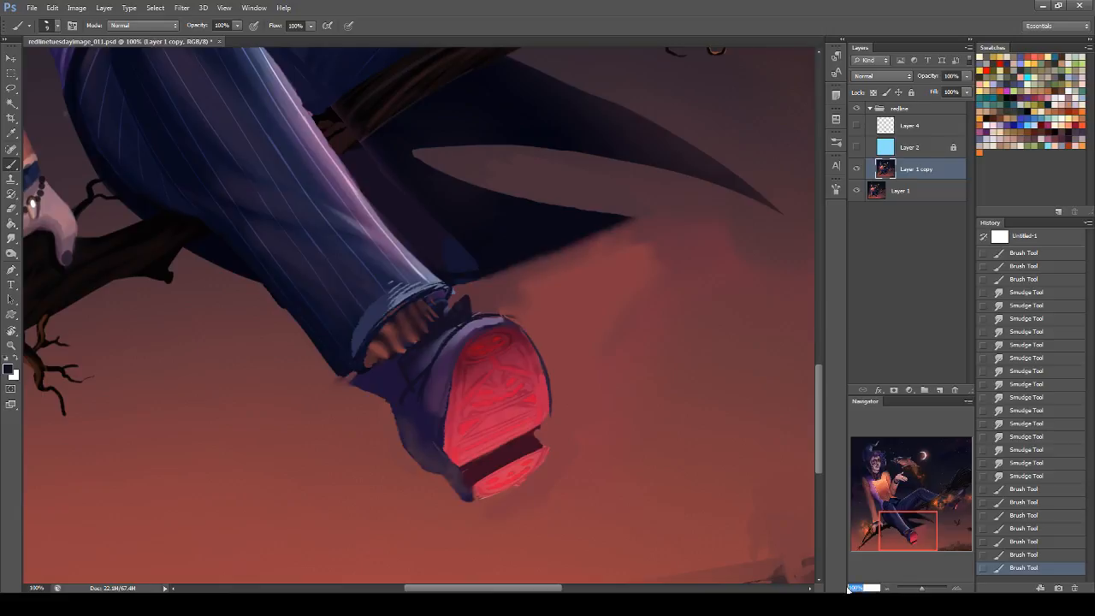
text(50)
key(Return)
drag(912, 515, 914, 493)
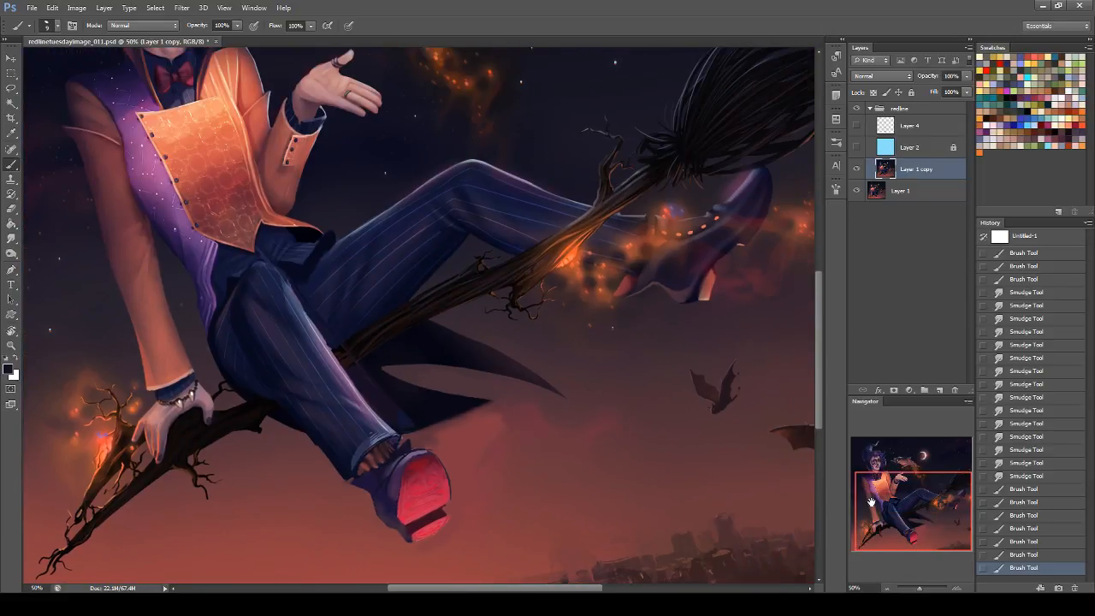
alt+click(403, 512)
alt+click(366, 498)
mouse_move(374, 499)
mouse_down()
mouse_move(391, 535)
mouse_move(379, 519)
mouse_move(414, 544)
mouse_move(452, 527)
mouse_up()
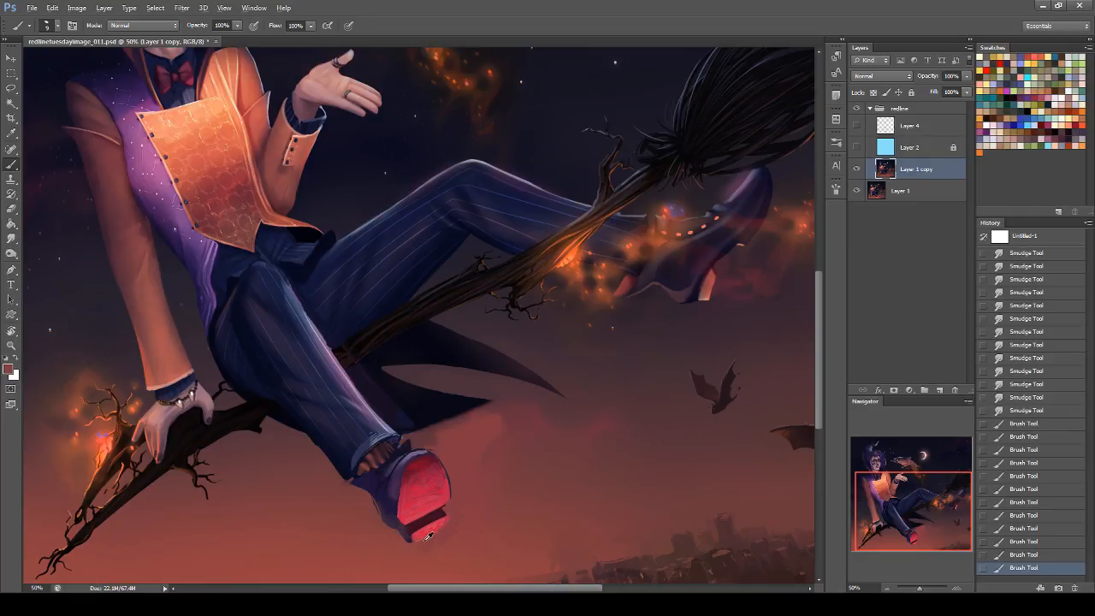
drag(422, 552, 416, 546)
mouse_move(421, 550)
mouse_down()
mouse_move(397, 525)
mouse_move(392, 536)
mouse_move(381, 509)
mouse_move(387, 522)
mouse_up()
alt+click(383, 505)
alt+click(375, 504)
drag(379, 515, 392, 531)
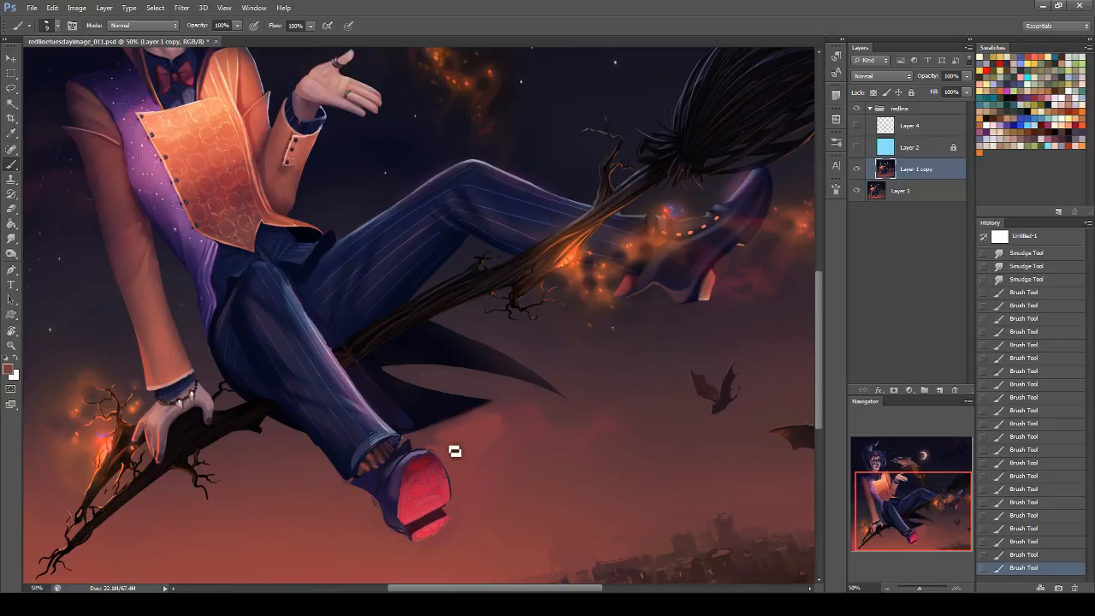
Sample the near shoe's light purple and paint a rim along the outer edge of its toe.
drag(434, 451, 448, 467)
alt+click(414, 456)
drag(433, 459, 455, 474)
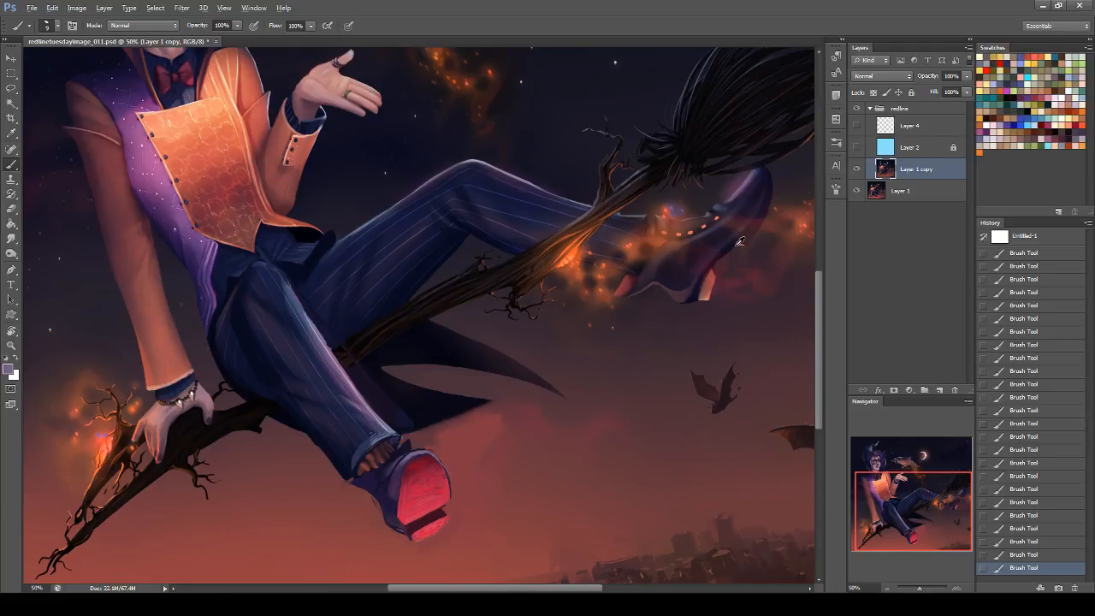
Compare the corrected near leg and shoe with the original painting by toggling the redline group's visibility.
click(856, 110)
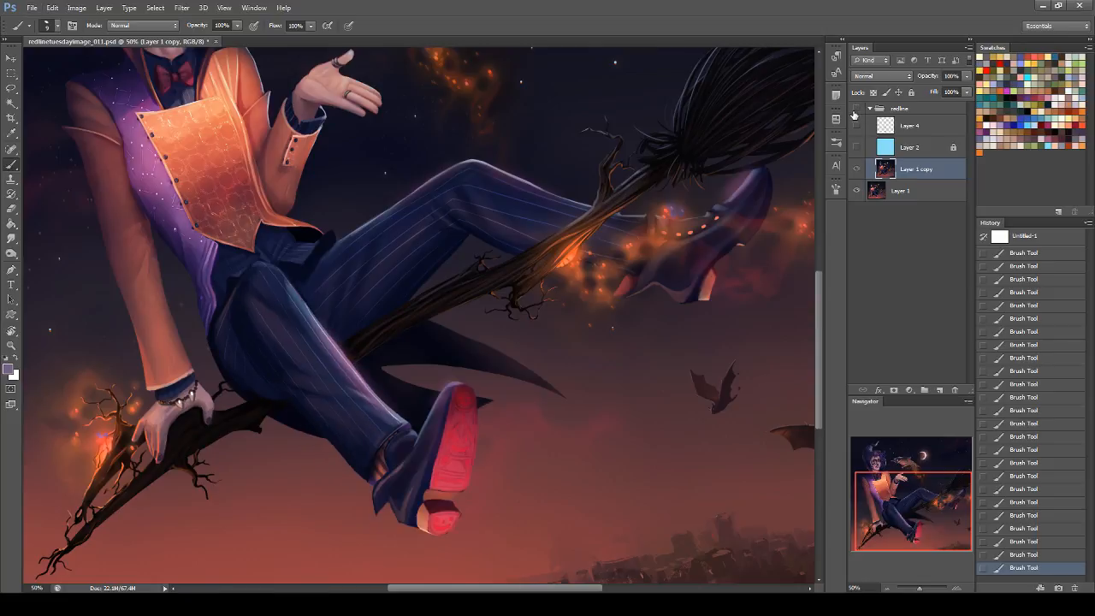
click(855, 111)
click(855, 111)
click(853, 113)
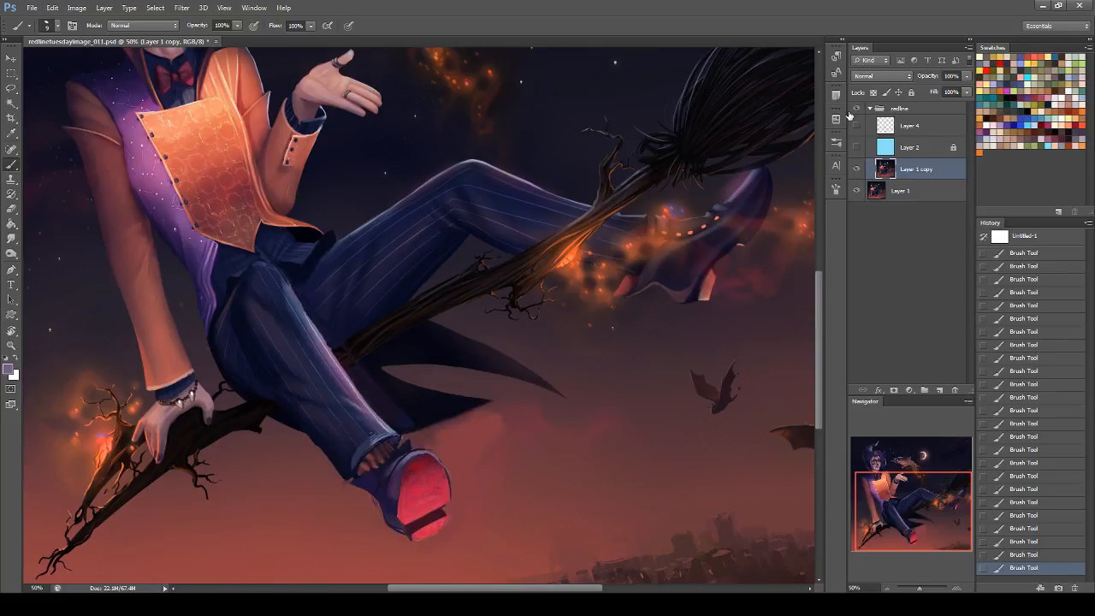
click(853, 111)
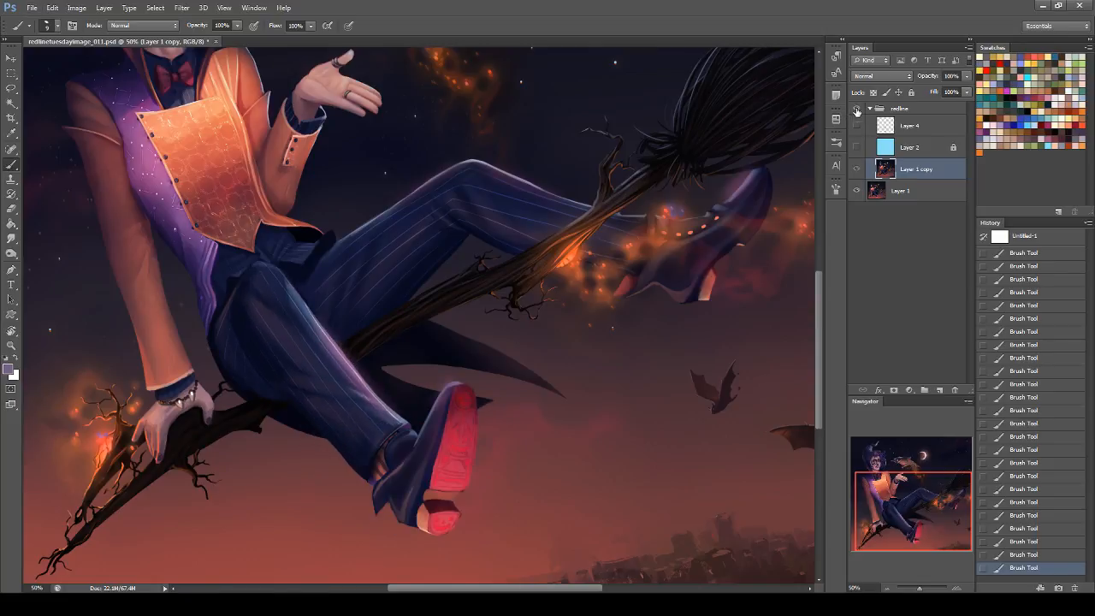
click(854, 111)
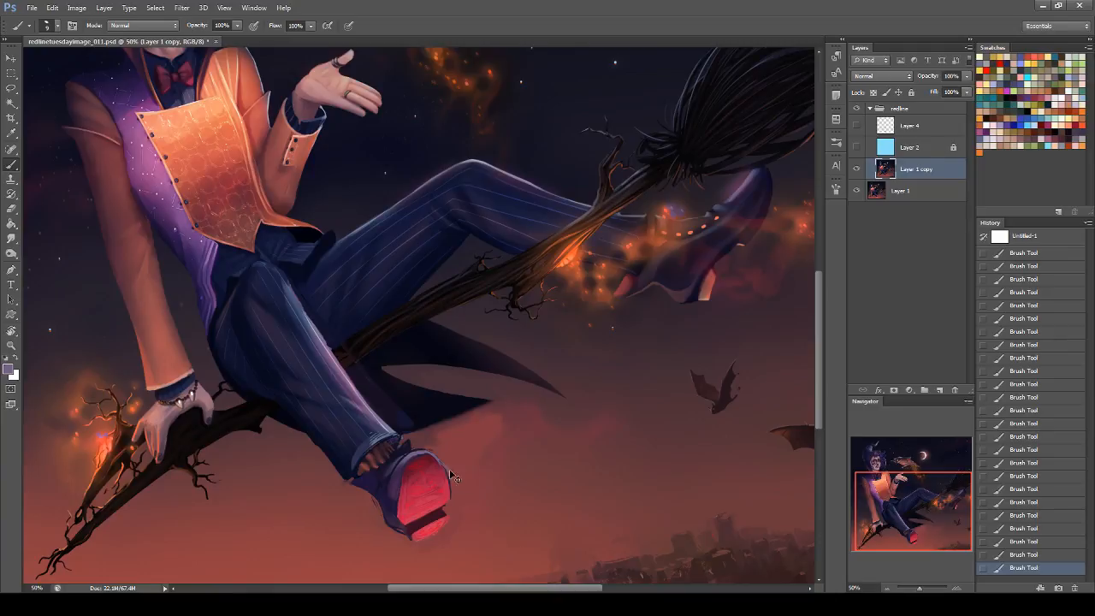
scroll(819, 428, down, 1)
mouse_move(439, 411)
mouse_down()
mouse_move(478, 469)
mouse_move(493, 442)
mouse_up()
key(ctrl+z)
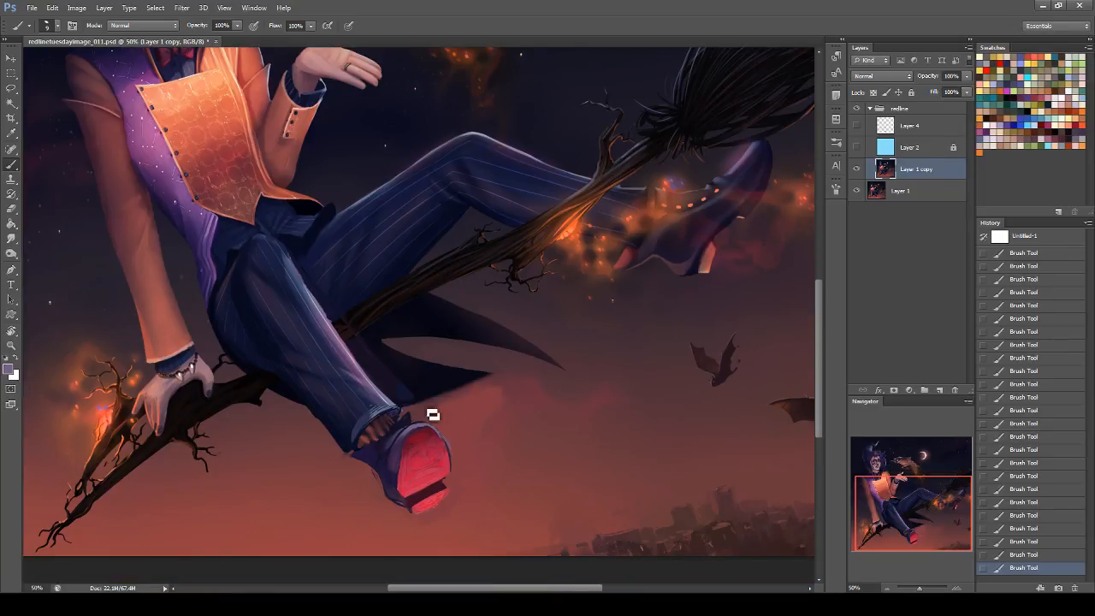
Sample the surrounding background and shoe colours and tidy the edges around the near shoe's toe, side and back.
alt+click(508, 386)
alt+click(449, 424)
alt+click(389, 473)
alt+click(379, 485)
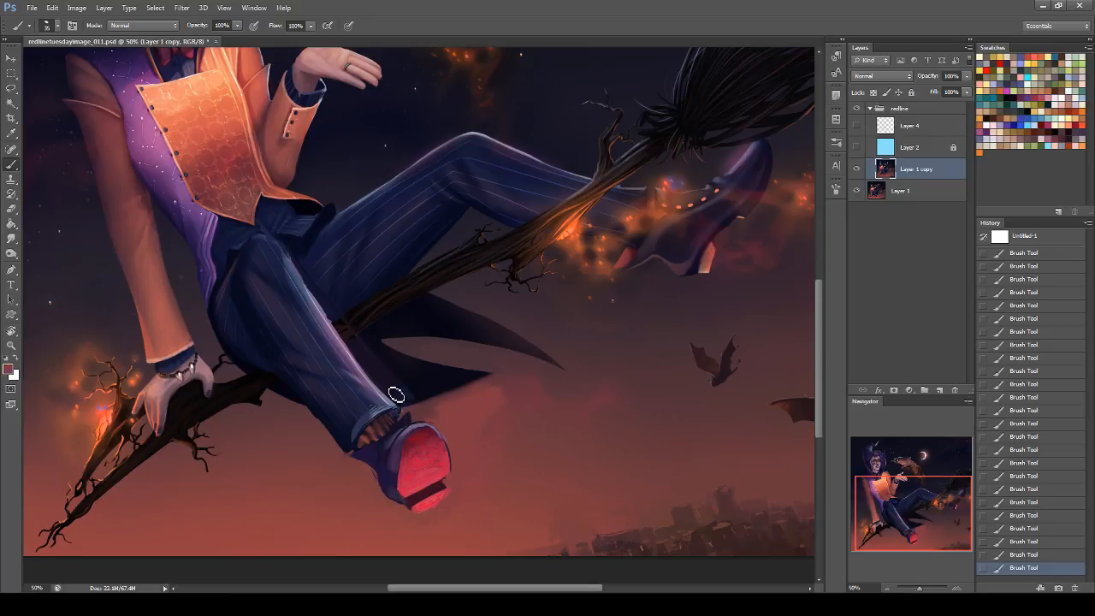
Darken the near ankle below the cuff and dot it with the orange accents sampled from the far shoe.
alt+click(397, 427)
drag(368, 443, 389, 431)
alt+click(665, 203)
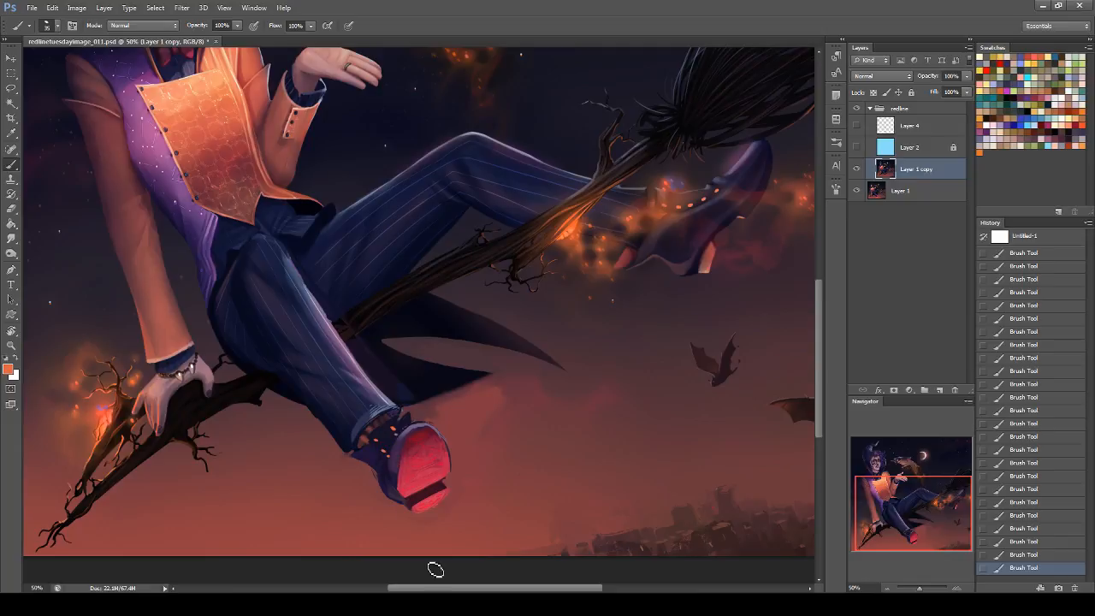
Try to paint a heel colour sampled from the far shoe into the dark gap under the near sole.
alt+click(401, 472)
alt+click(710, 262)
alt+click(717, 248)
drag(414, 508, 440, 494)
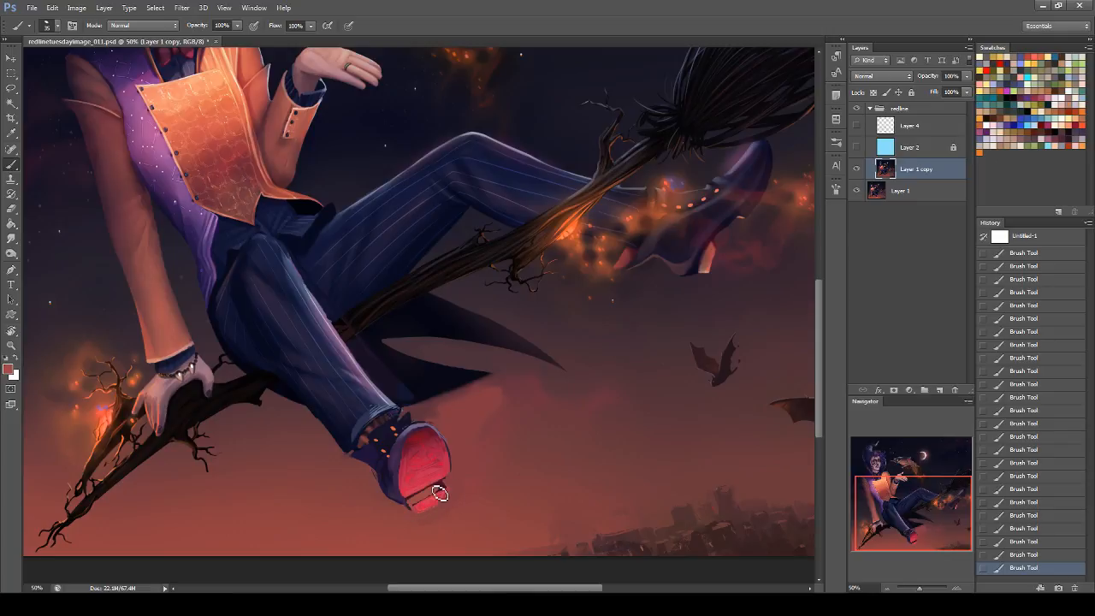
key(ctrl+z)
Set a 29 px brush and touch up the near trouser cuff with a sampled trouser colour, sampling the background beside the shoe as well.
click(41, 25)
click(87, 133)
click(29, 62)
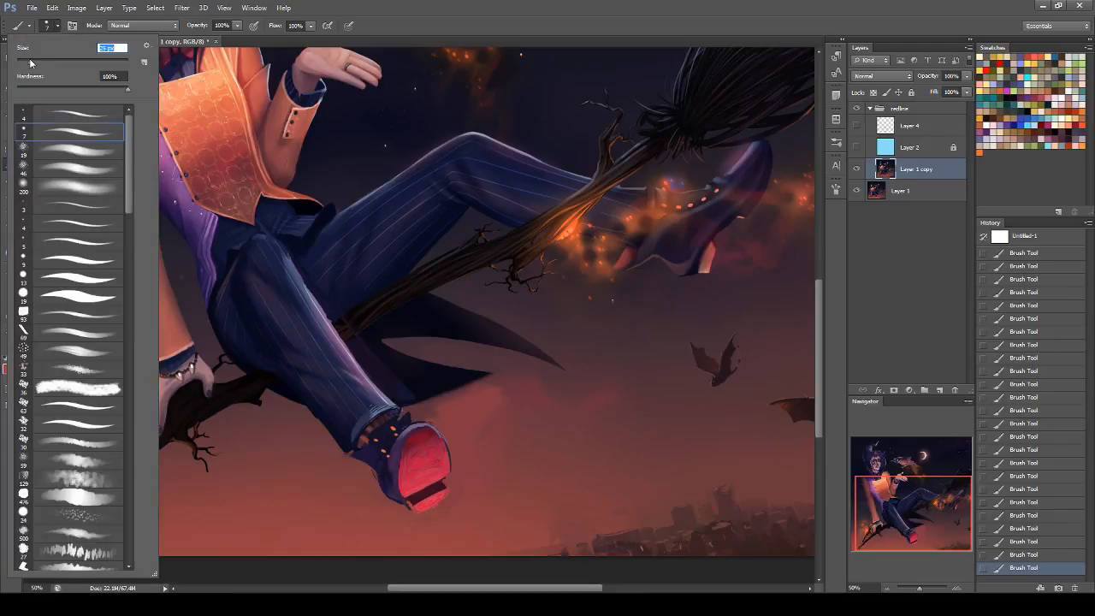
key(Return)
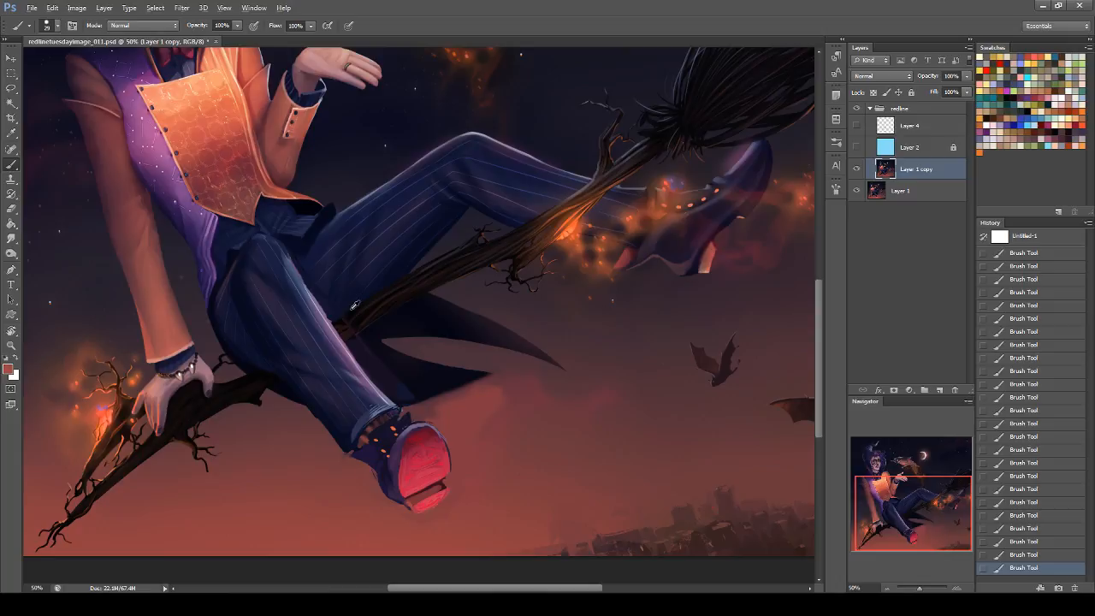
alt+click(346, 343)
drag(373, 422, 368, 405)
alt+click(350, 466)
Compare the repainted near leg and shoe with the original painting by toggling the redline group's visibility.
click(860, 111)
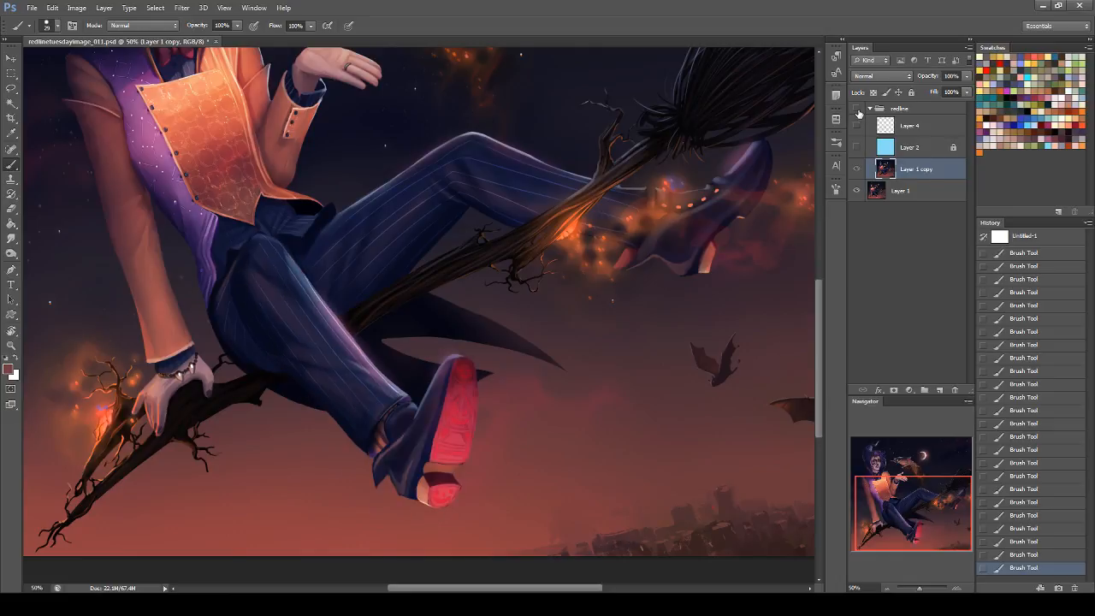
click(856, 111)
mouse_move(932, 517)
mouse_down()
mouse_move(927, 502)
mouse_move(921, 518)
mouse_up()
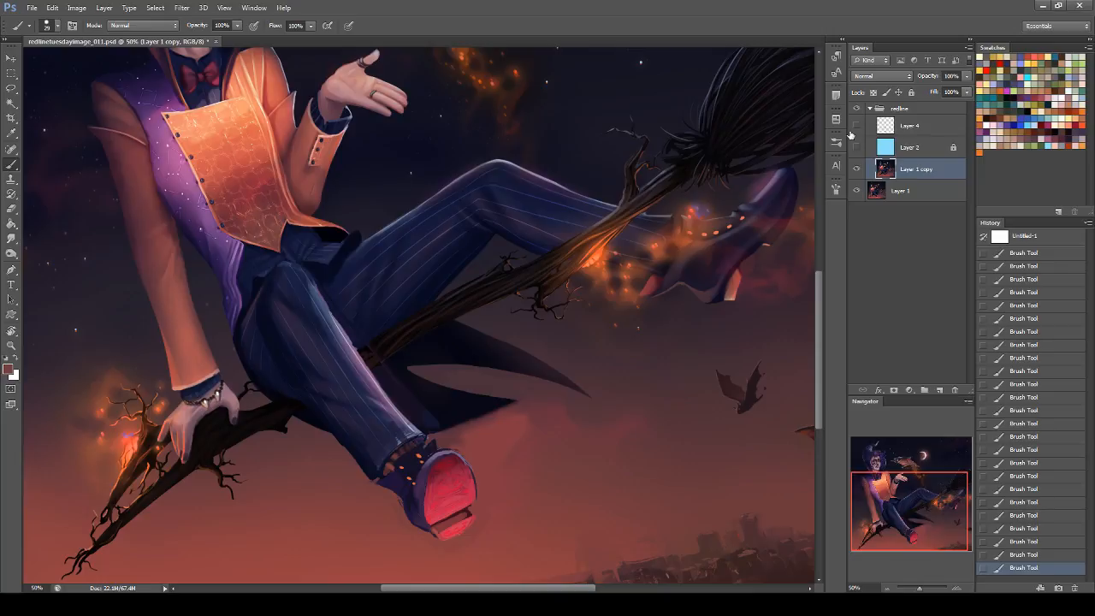
Show the sketch lines of Layer 4 over the blue screen of Layer 2 and set Layer 2's fill to 100%.
click(855, 127)
click(856, 145)
click(857, 145)
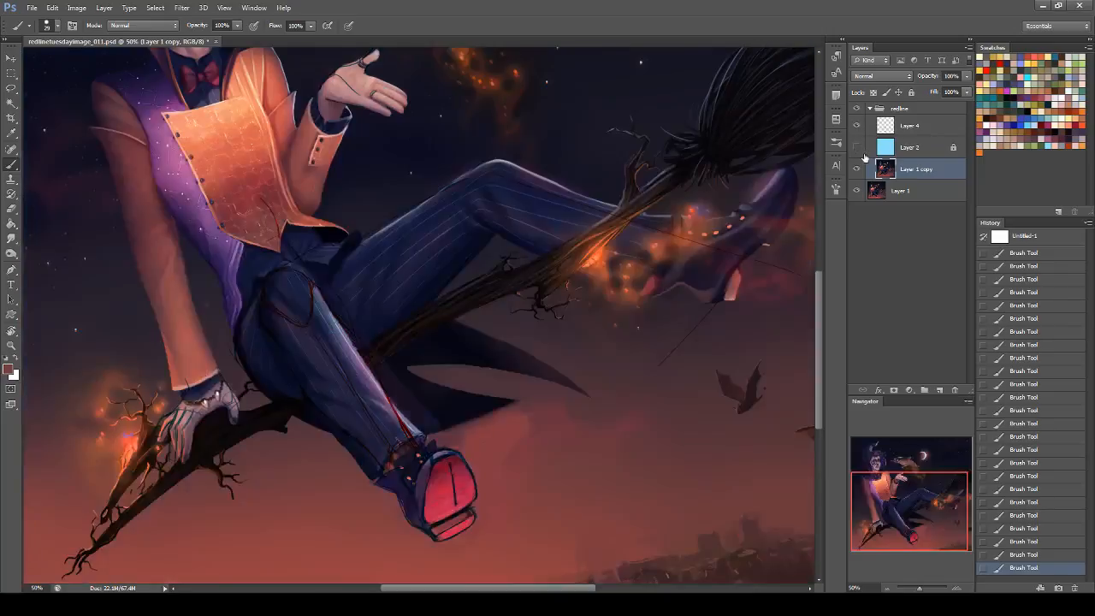
click(856, 149)
click(905, 149)
click(968, 92)
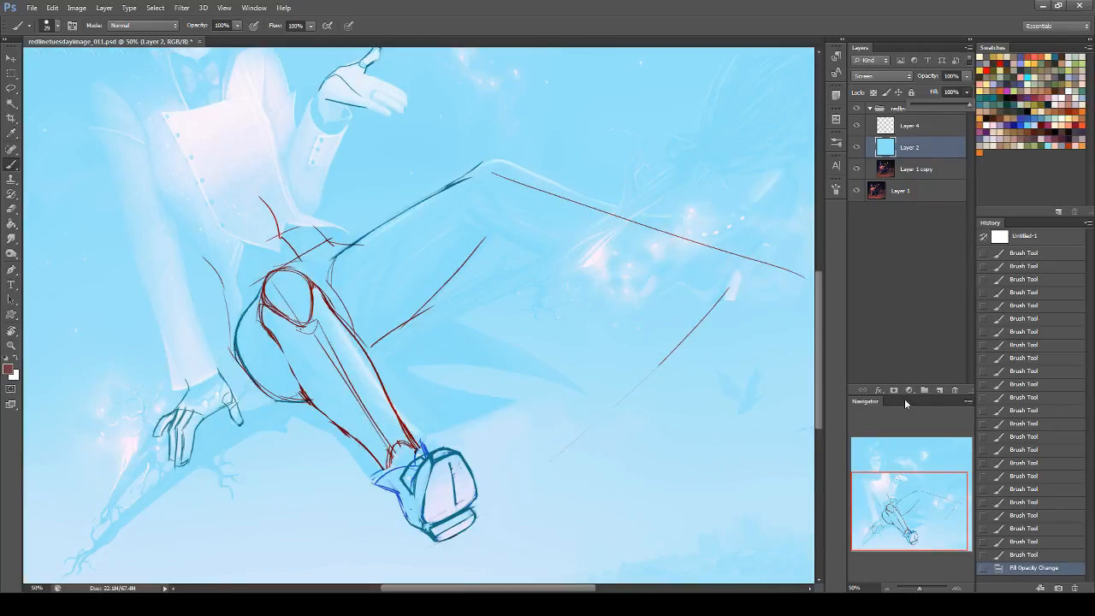
Lasso the near shoe's sole and try to free-transform it on Layer 2.
mouse_move(901, 497)
mouse_down()
mouse_move(902, 465)
mouse_move(908, 504)
mouse_up()
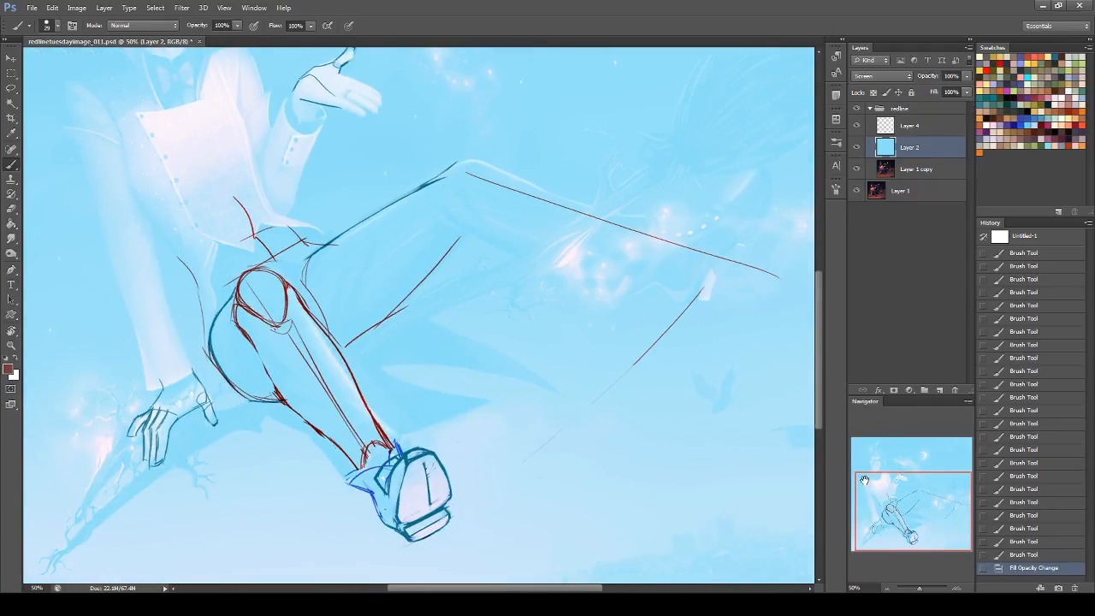
click(11, 88)
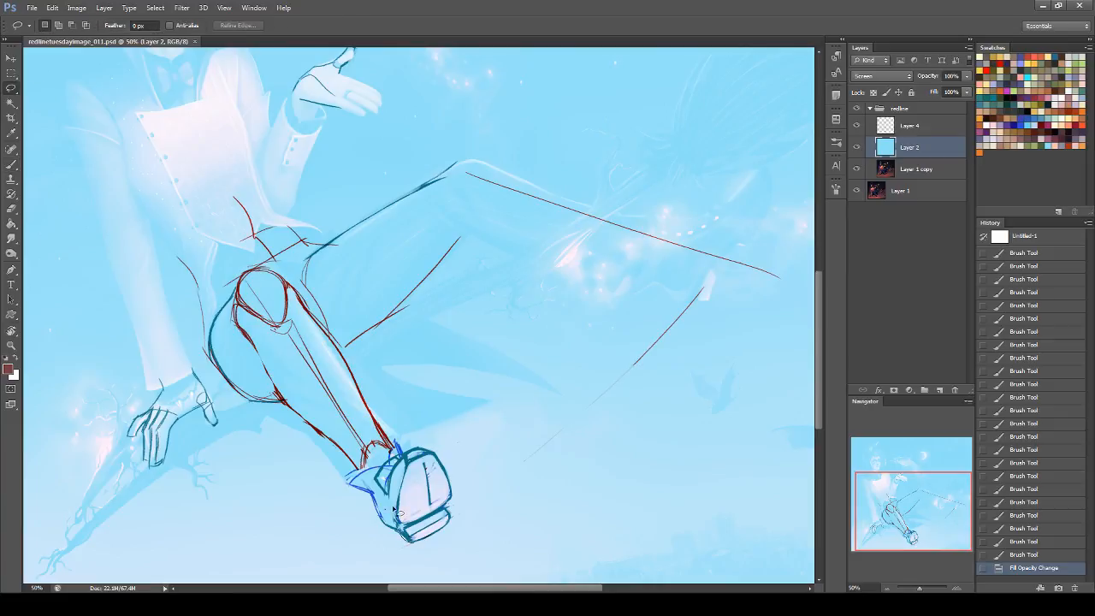
mouse_move(421, 452)
mouse_down()
mouse_move(447, 525)
mouse_move(395, 501)
mouse_up()
key(ctrl+t)
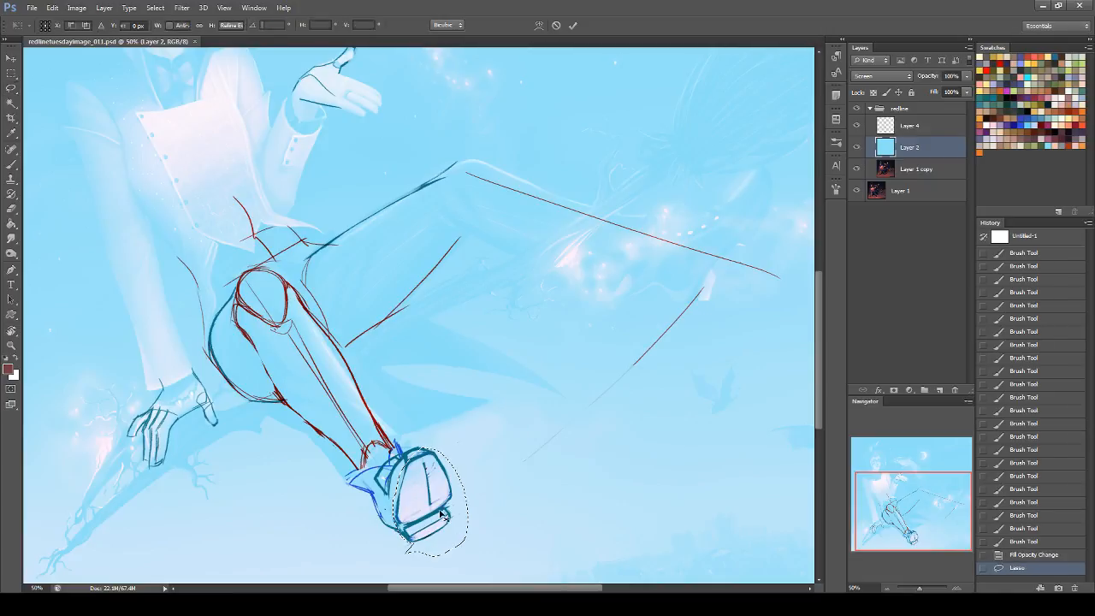
drag(431, 448, 457, 514)
key(ctrl+z)
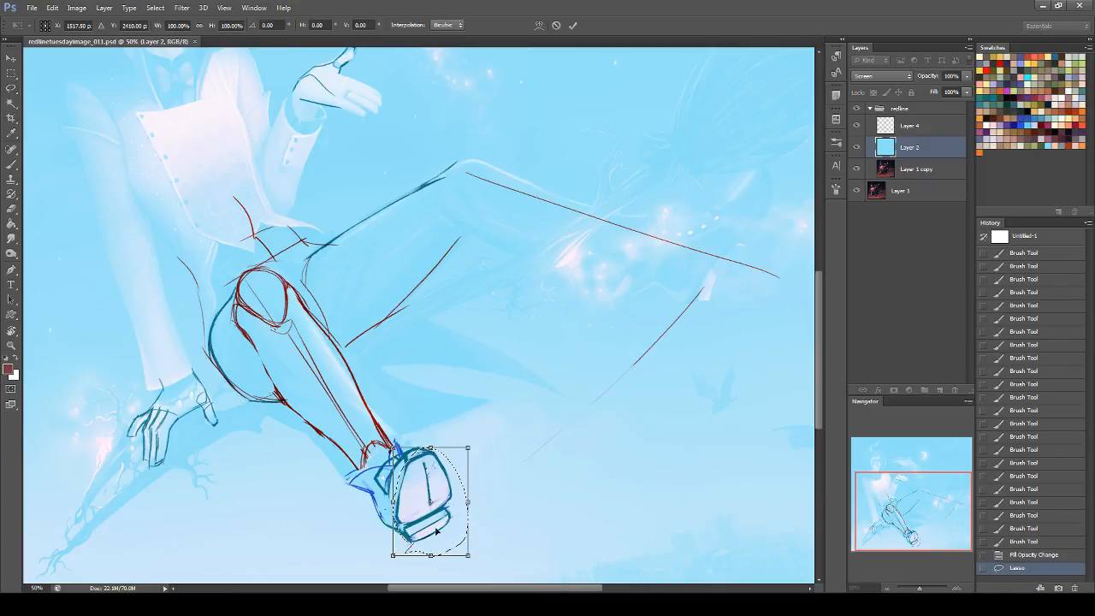
key(Return)
Try to free-transform the lassoed sole sketch on Layer 4, undo the change and deselect.
click(910, 126)
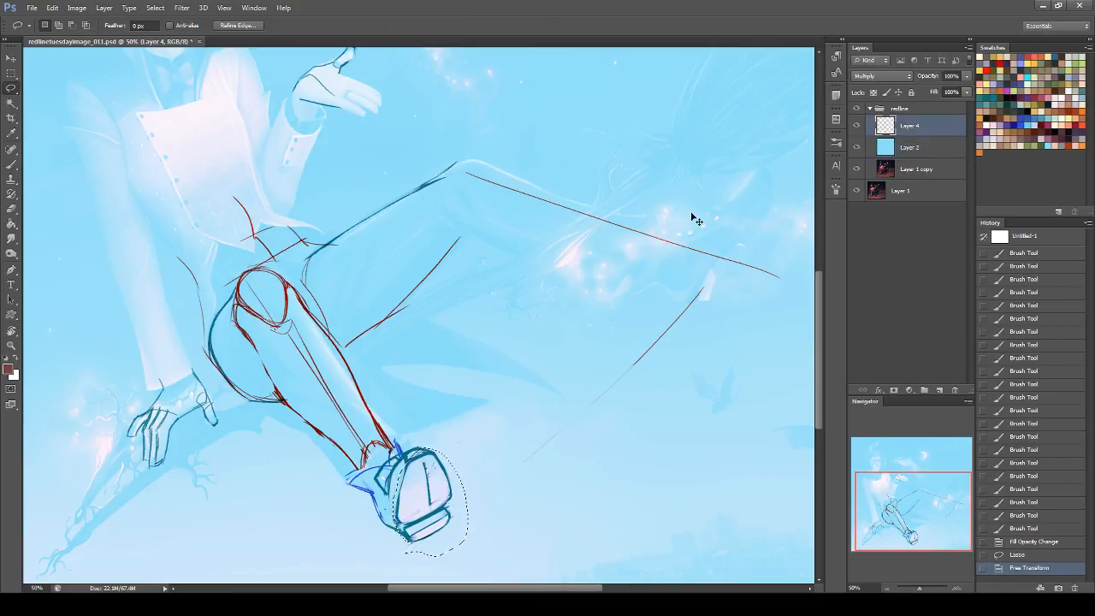
key(ctrl+t)
drag(430, 448, 514, 468)
key(ctrl+z)
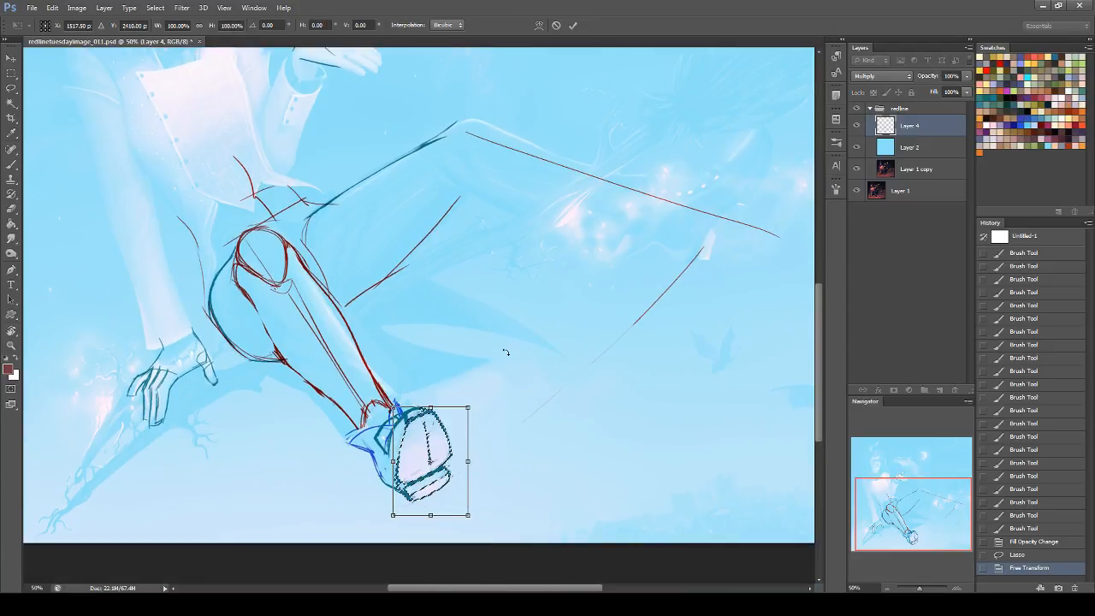
key(Return)
key(ctrl+d)
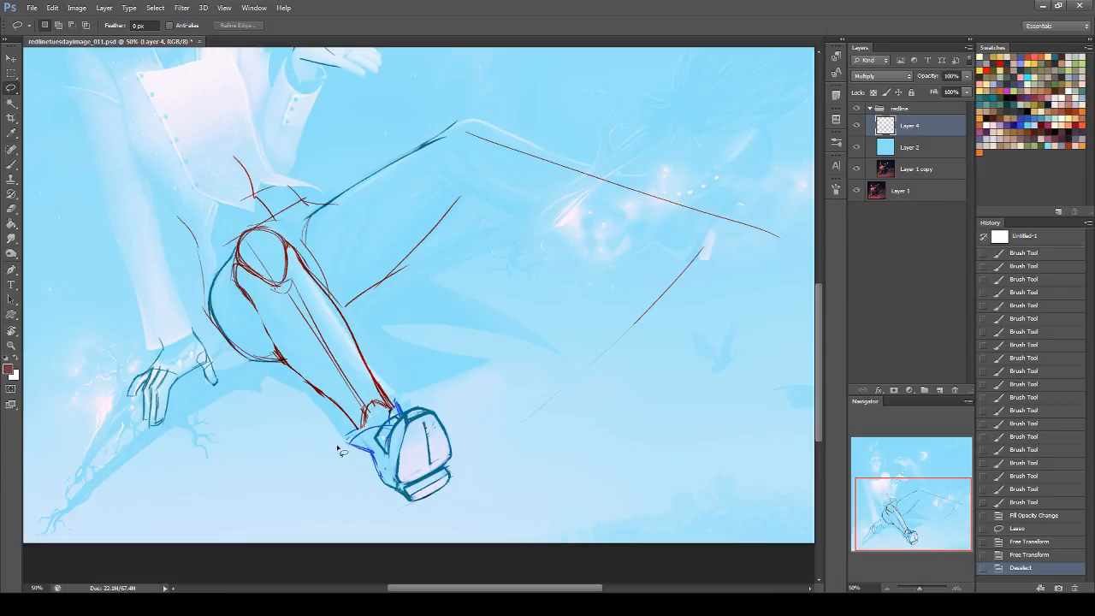
Sketch the curved opening of the near trouser cuff around the ankle on Layer 4 with a 19 px brush.
drag(918, 498, 904, 497)
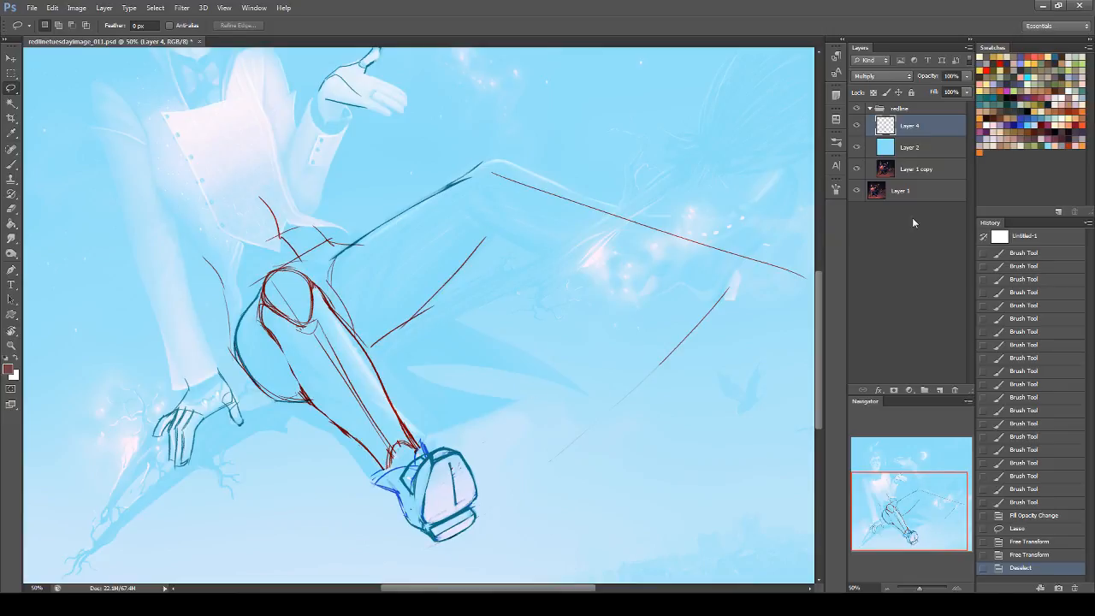
click(11, 164)
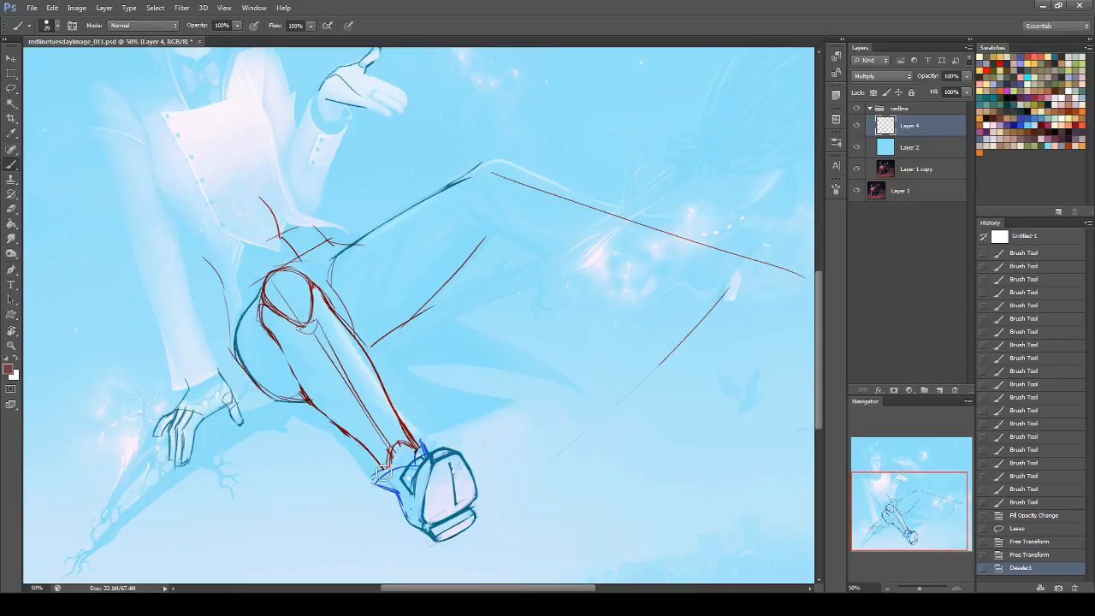
click(57, 26)
click(87, 302)
click(377, 463)
mouse_move(387, 470)
mouse_down()
mouse_move(418, 423)
mouse_move(393, 434)
mouse_move(431, 432)
mouse_move(433, 460)
mouse_up()
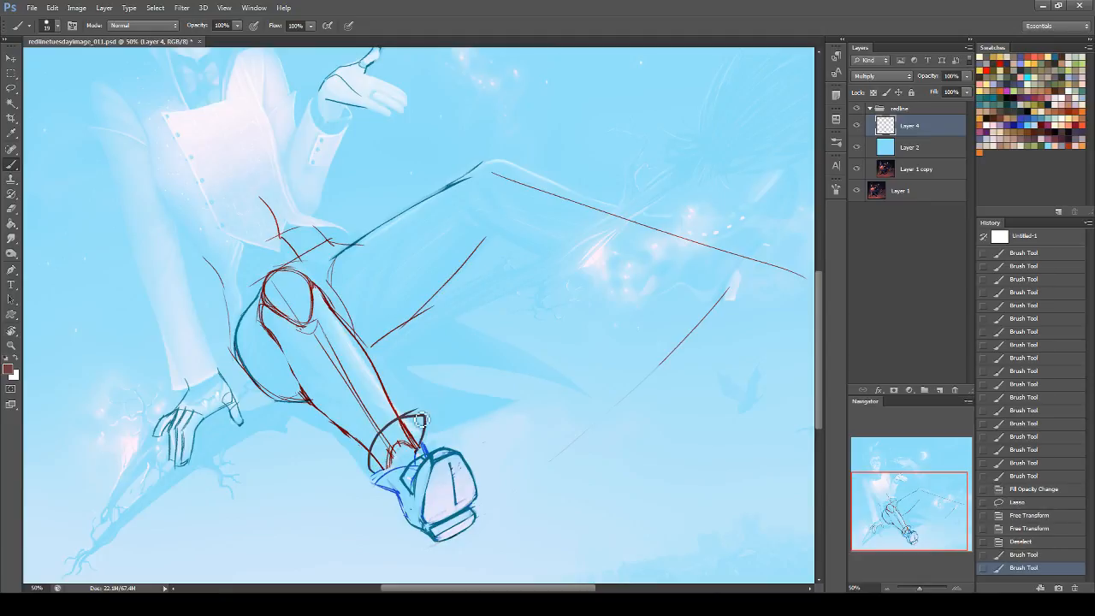
Sketch the near trouser leg's lower edges and the long fold lines running down to the cuff.
drag(353, 429, 374, 458)
mouse_move(393, 391)
mouse_down()
mouse_move(422, 438)
mouse_move(379, 468)
mouse_move(363, 453)
mouse_move(391, 419)
mouse_move(394, 390)
mouse_move(423, 434)
mouse_up()
key(ctrl+z)
key(ctrl+z)
drag(424, 426, 418, 449)
mouse_move(395, 404)
mouse_down()
mouse_move(335, 362)
mouse_move(346, 425)
mouse_up()
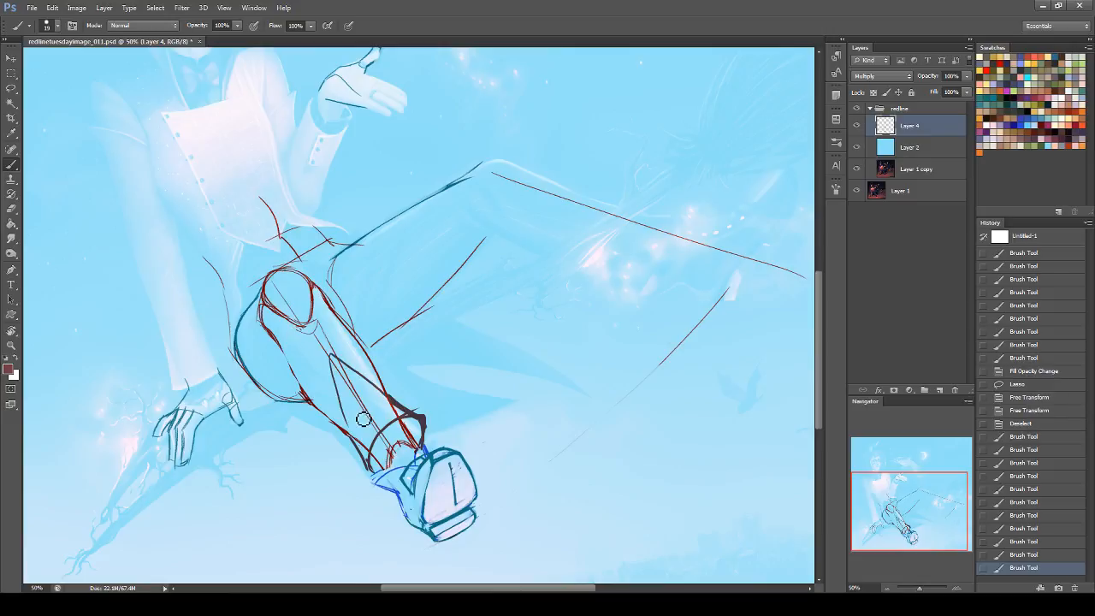
Erase the overshooting sketch lines around both ends of the near trouser cuff.
click(11, 207)
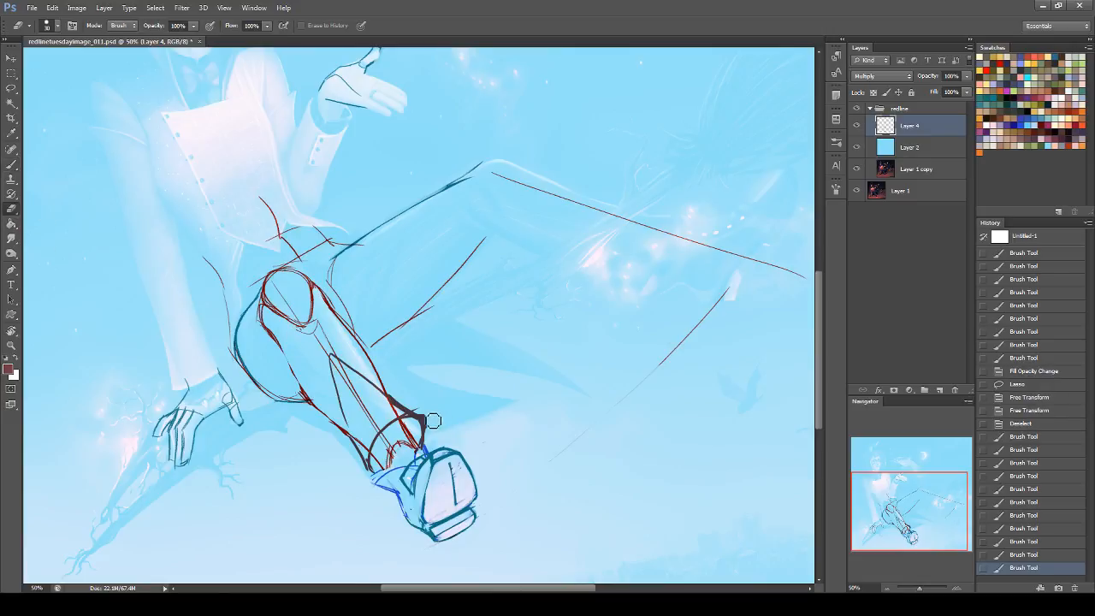
drag(444, 432, 431, 444)
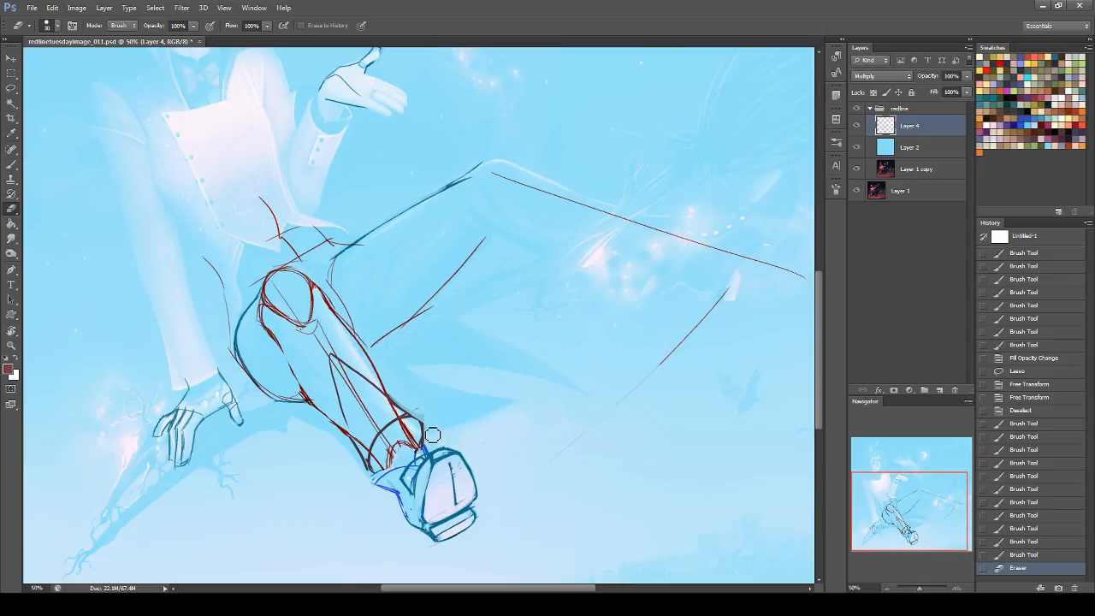
drag(366, 472, 371, 481)
click(375, 478)
mouse_move(414, 443)
mouse_down()
mouse_move(416, 454)
mouse_move(393, 459)
mouse_move(402, 434)
mouse_up()
key(ctrl+z)
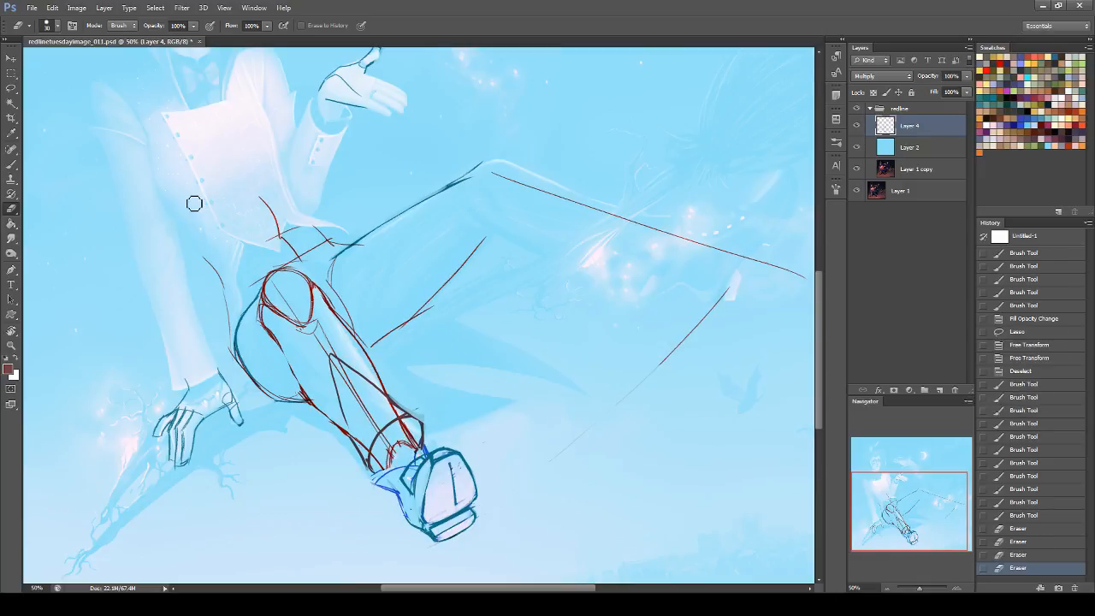
Fill the inside of the cuff opening with dark brown on both sides of the ankle.
click(11, 164)
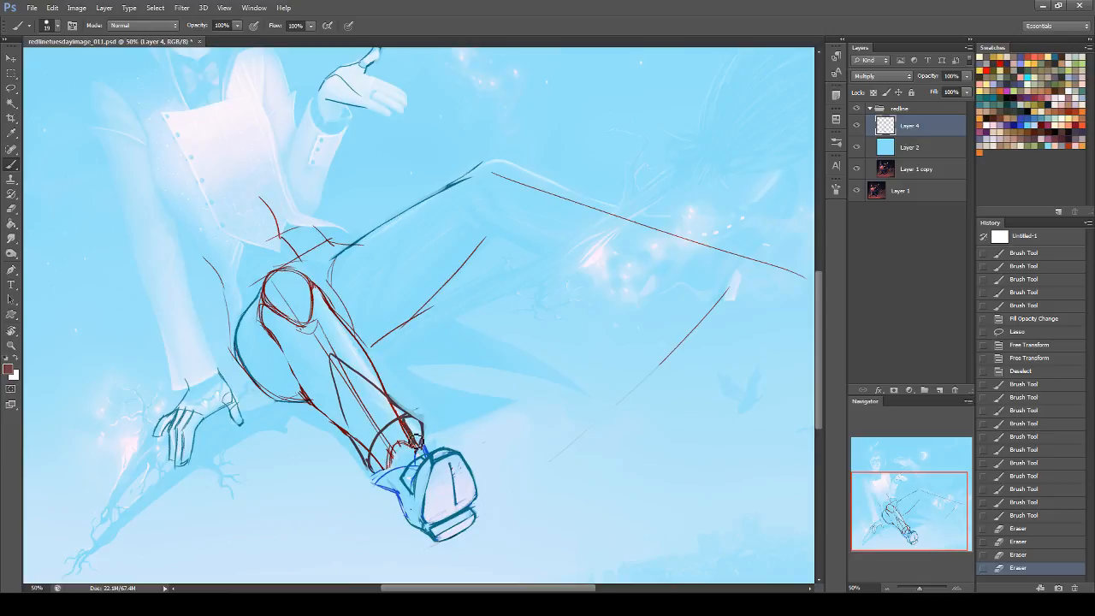
drag(424, 431, 419, 433)
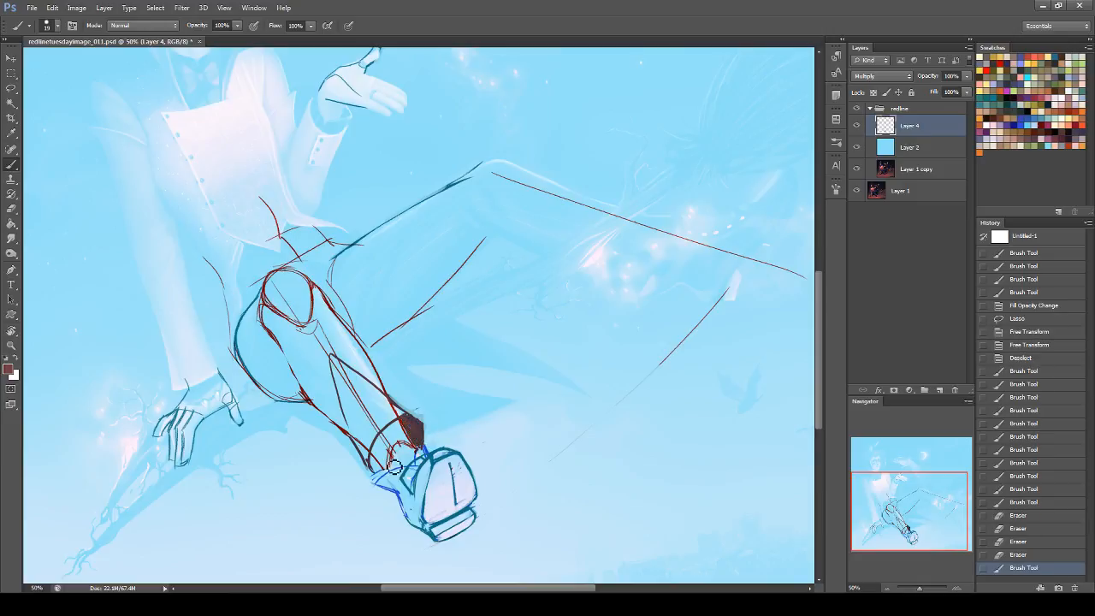
drag(377, 467, 383, 476)
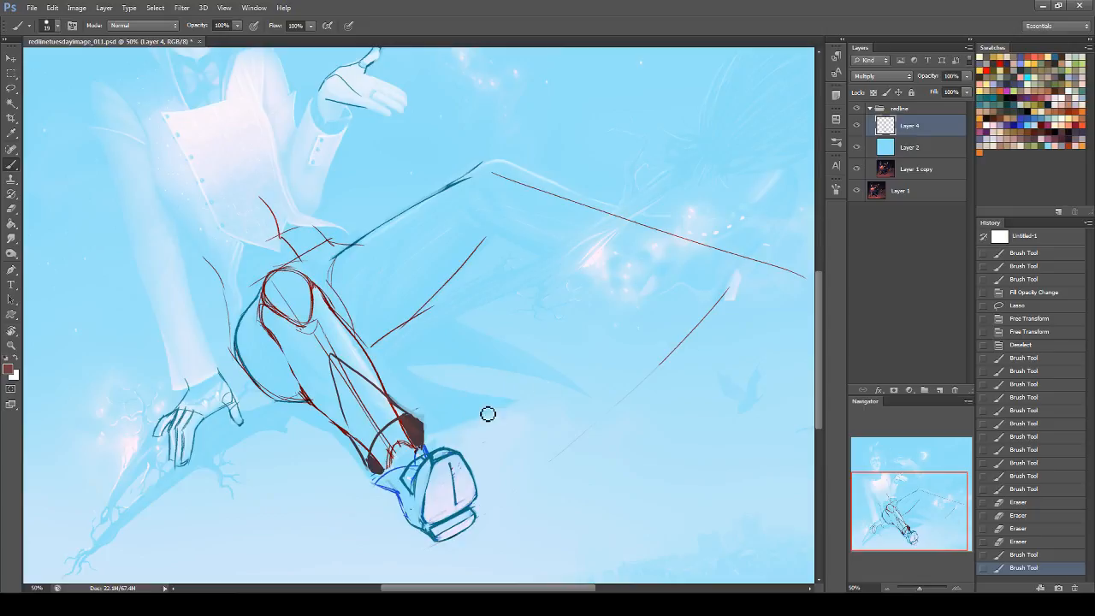
Sample the light blue background and trim the dark cuff interior beside the ankle to a rounder shape.
alt+click(587, 450)
mouse_move(419, 423)
mouse_down()
mouse_move(423, 440)
mouse_move(404, 423)
mouse_move(420, 439)
mouse_up()
key(ctrl+z)
key(ctrl+z)
key(ctrl+z)
drag(404, 420, 431, 437)
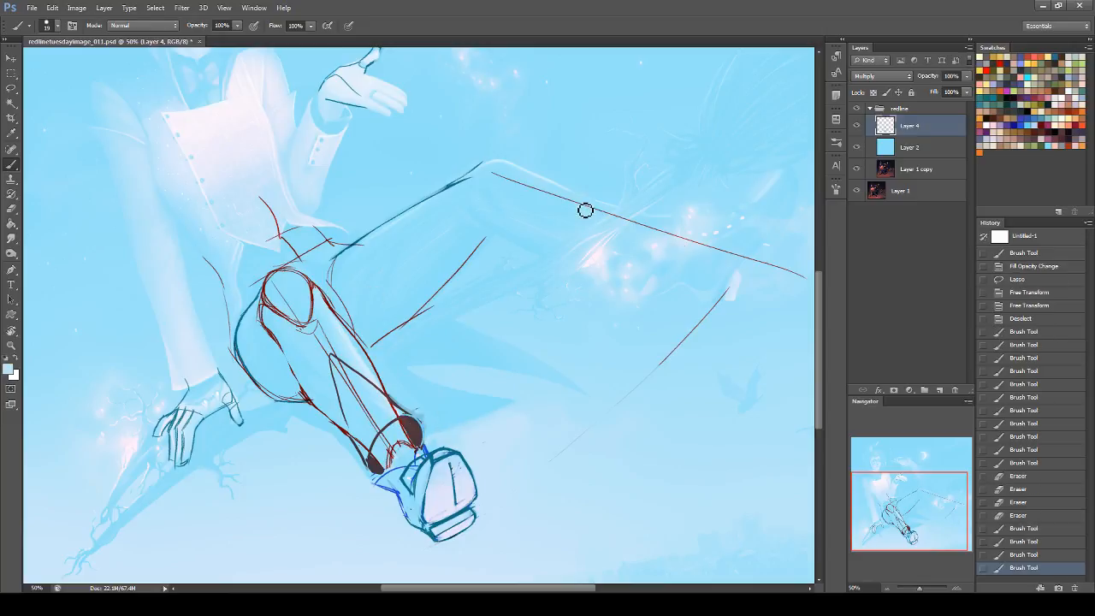
Compare the original painting, the corrected leg and the cuff sketch by toggling the redline group and Layer 2.
mouse_move(932, 521)
mouse_down()
mouse_move(914, 504)
mouse_move(914, 531)
mouse_up()
click(856, 108)
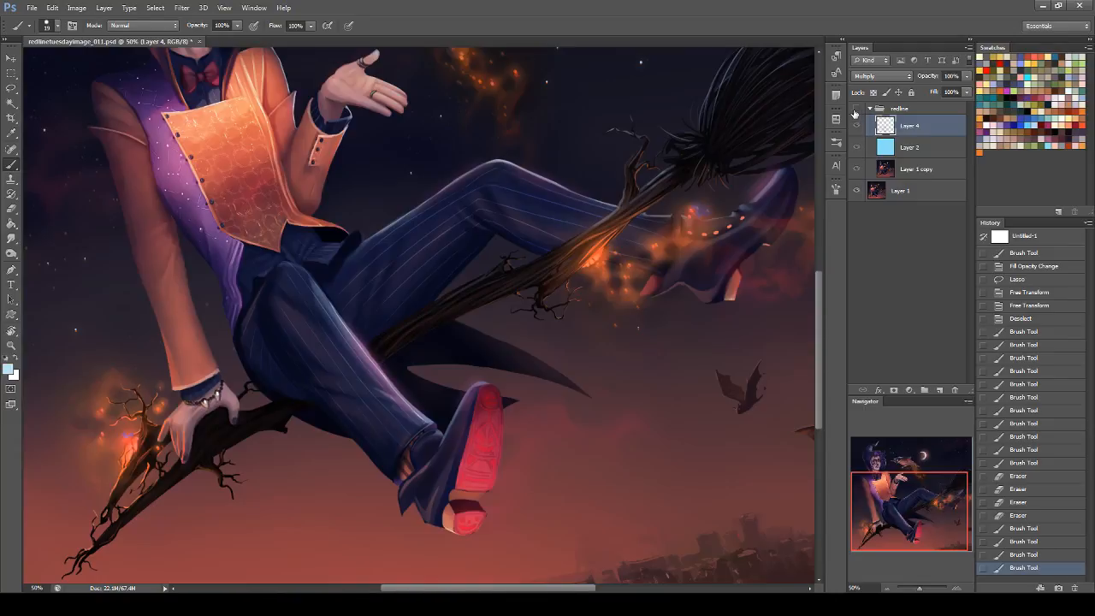
click(856, 109)
click(857, 147)
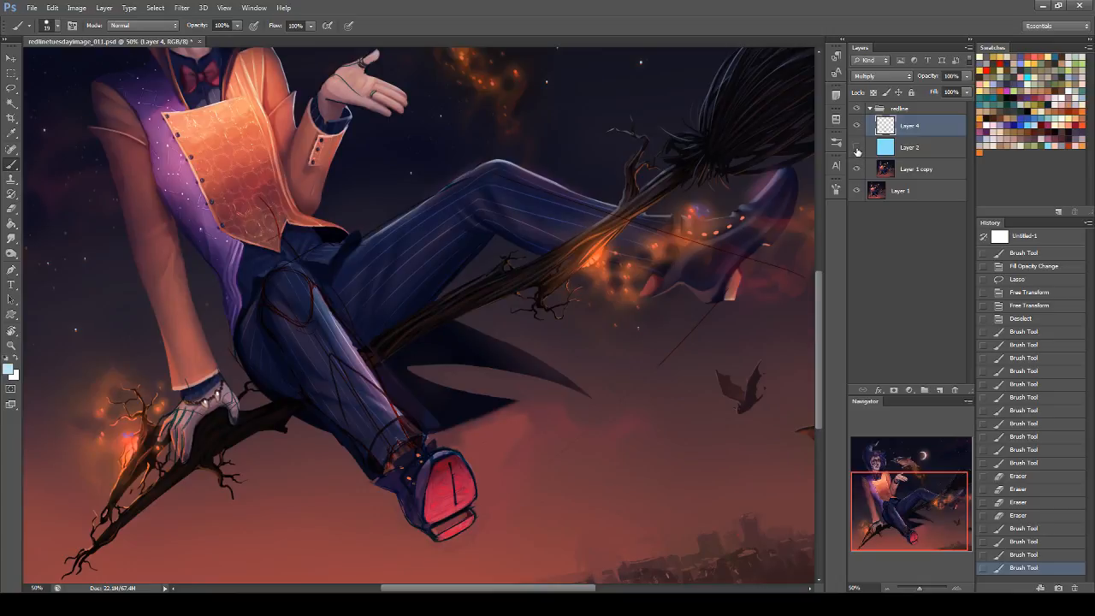
click(857, 148)
click(856, 149)
click(856, 148)
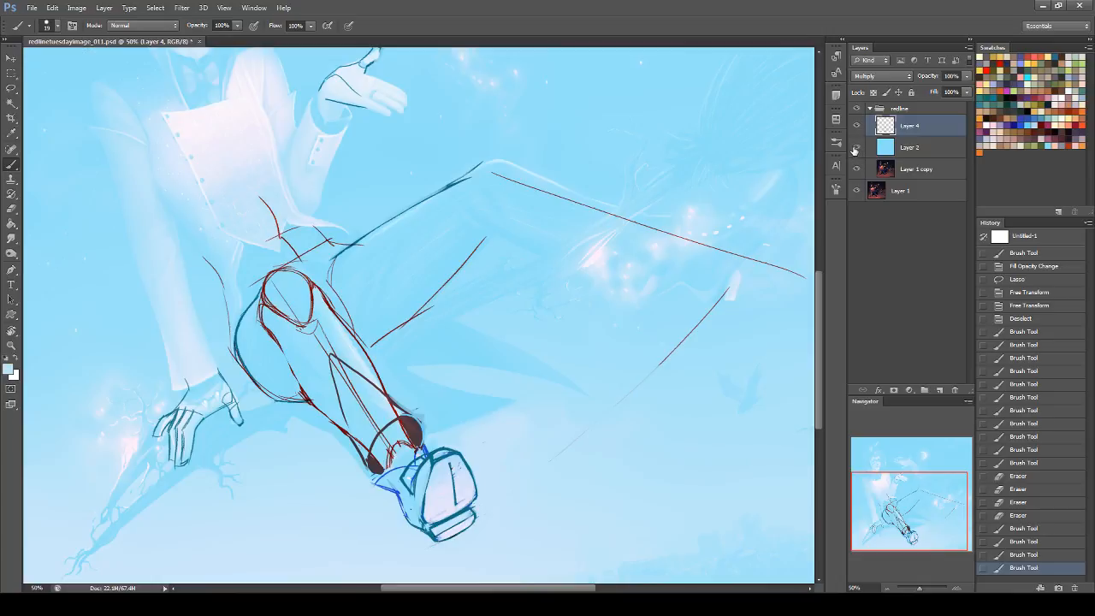
Save the redline document.
drag(928, 529, 872, 483)
key(ctrl+s)
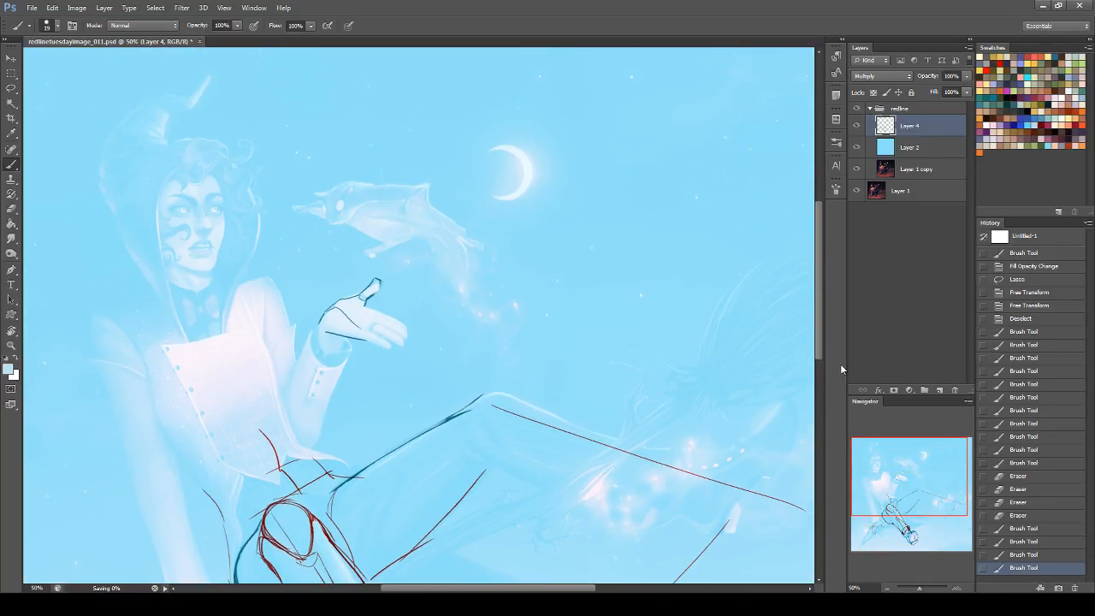
Hide the redline group to review the original painting from the witch's face to the feet, and show the group again.
click(857, 108)
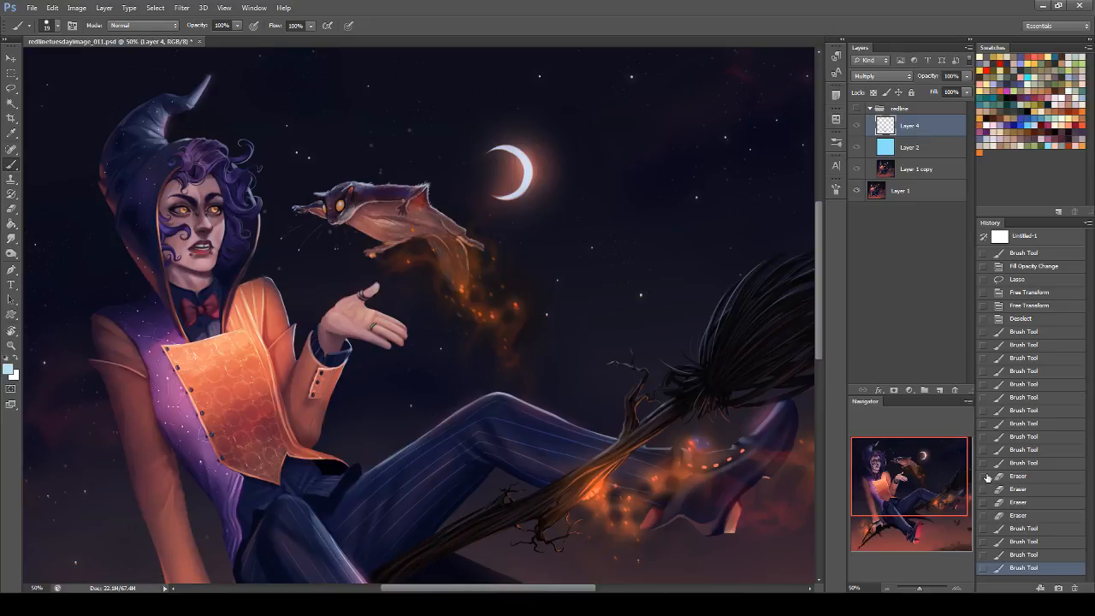
drag(931, 481, 914, 520)
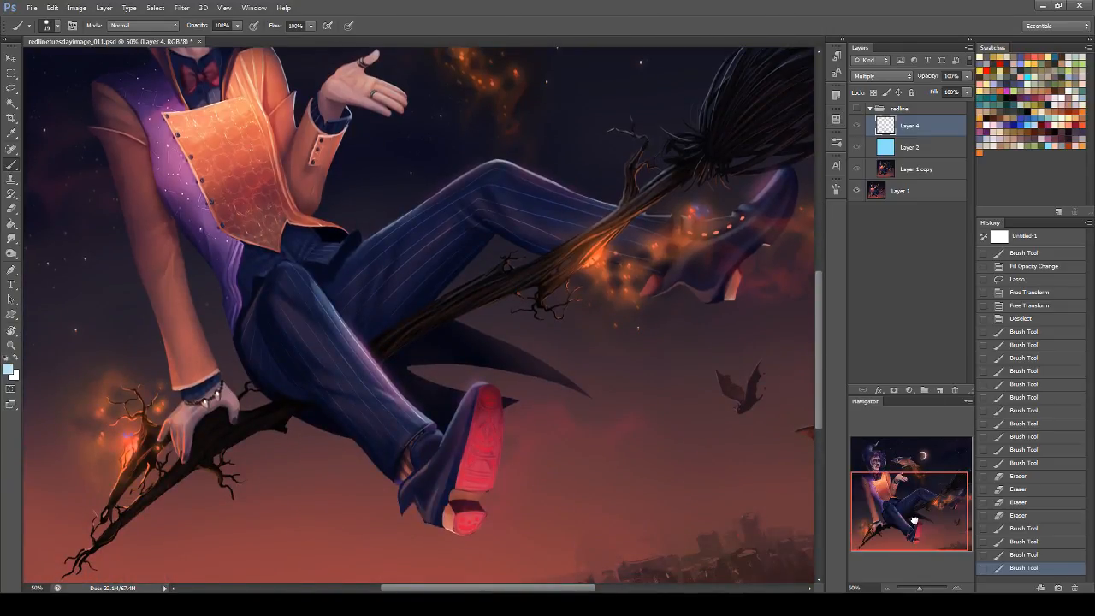
drag(914, 520, 865, 499)
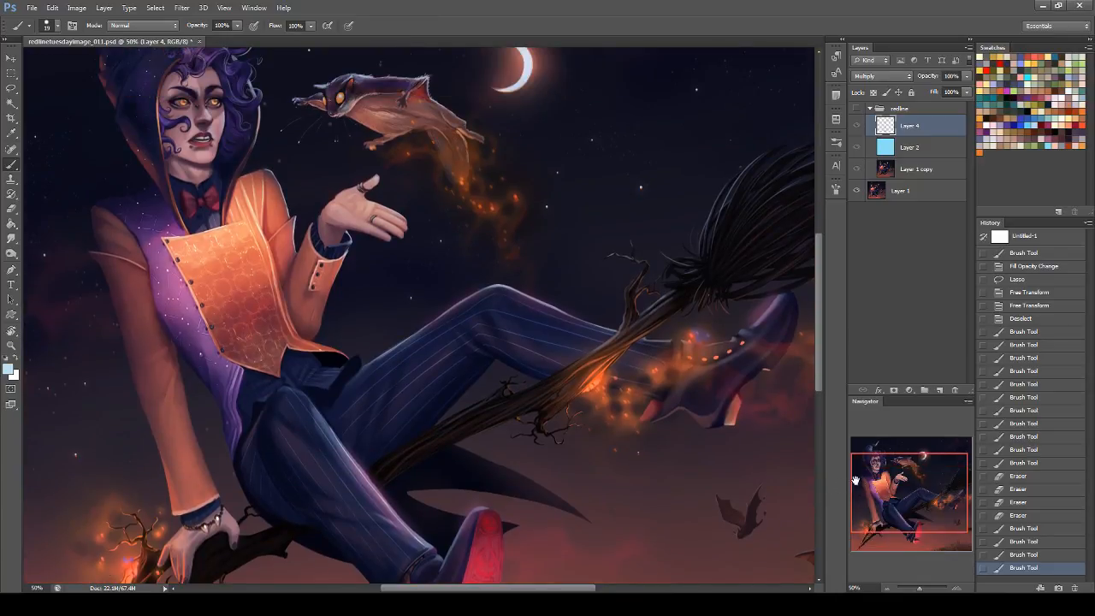
drag(925, 484, 909, 465)
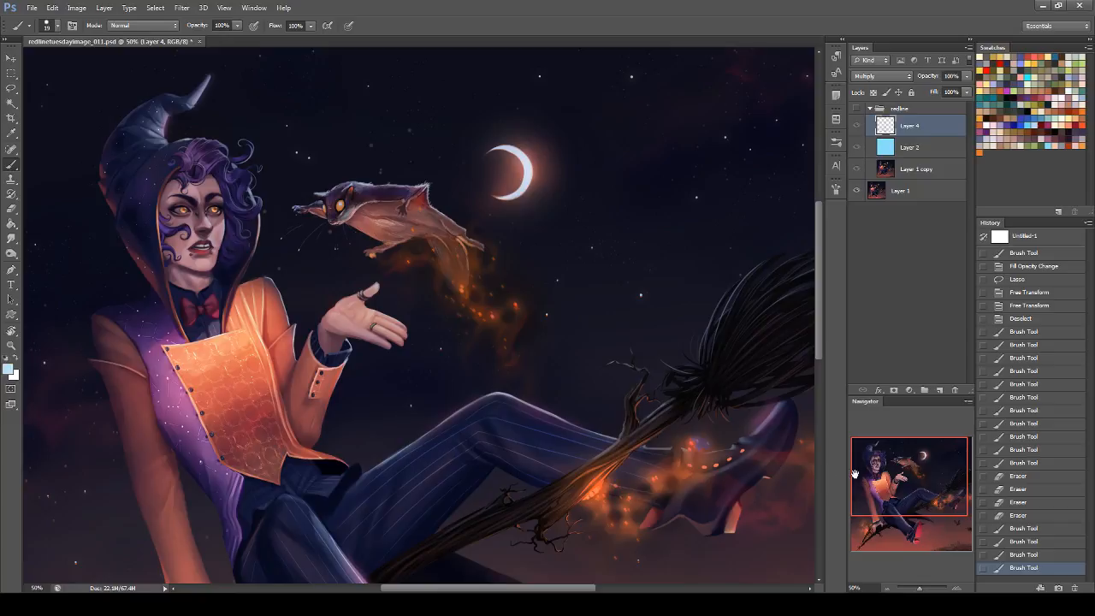
drag(860, 472, 863, 516)
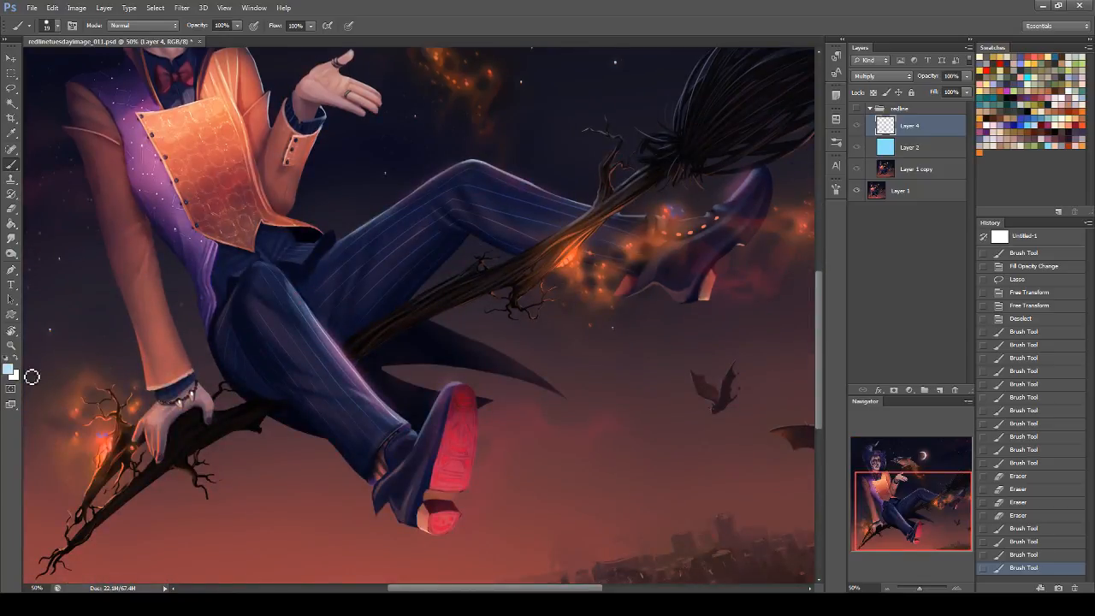
drag(914, 511, 912, 483)
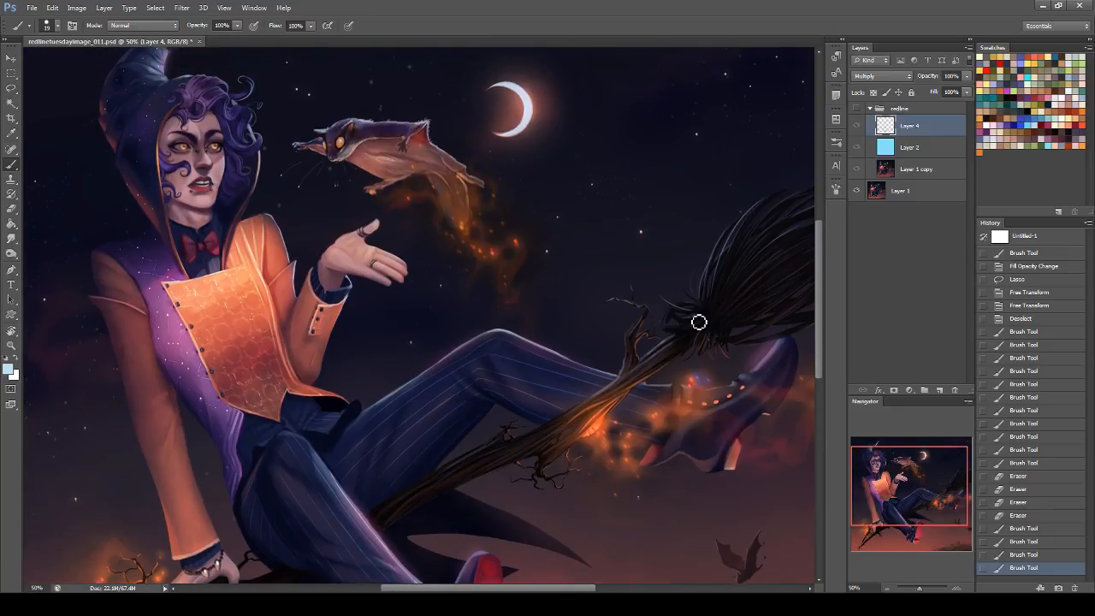
click(857, 109)
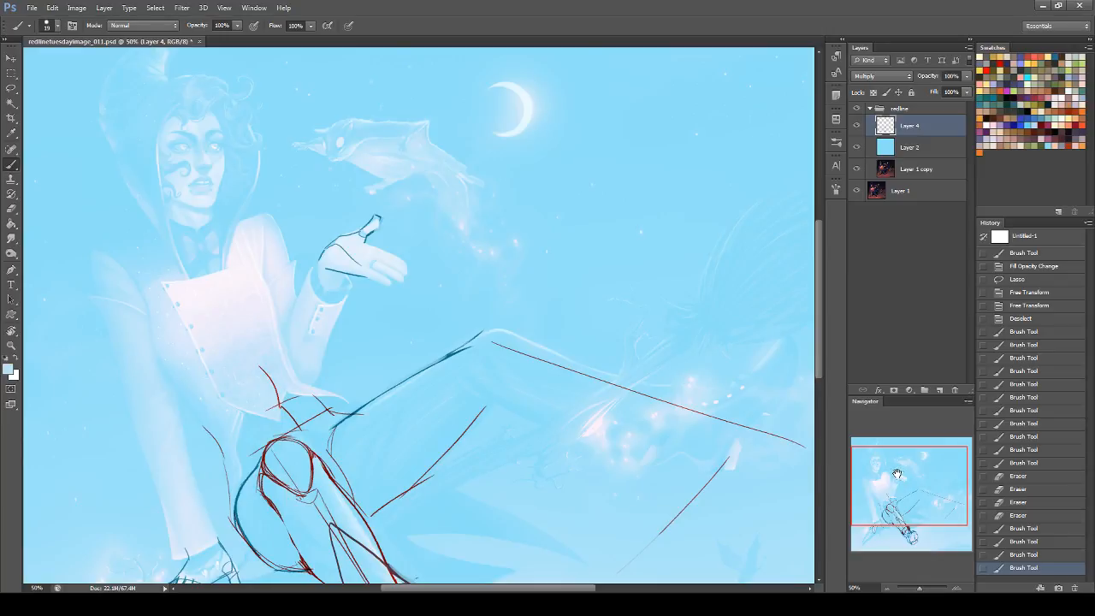